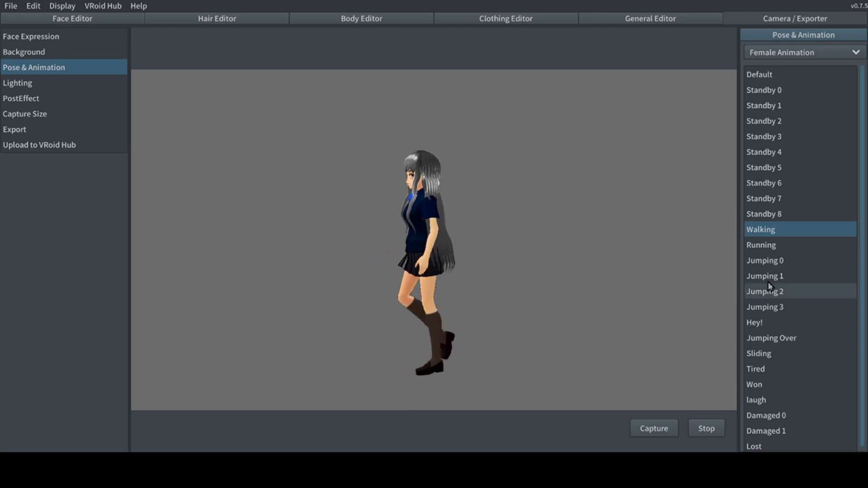
# Preview the Running, Standby 8, Standby 6, Tired and laugh female animations on the avatar
pyautogui.click(768, 245)
pyautogui.moveTo(645, 280); pyautogui.dragTo(339, 285, button='right')
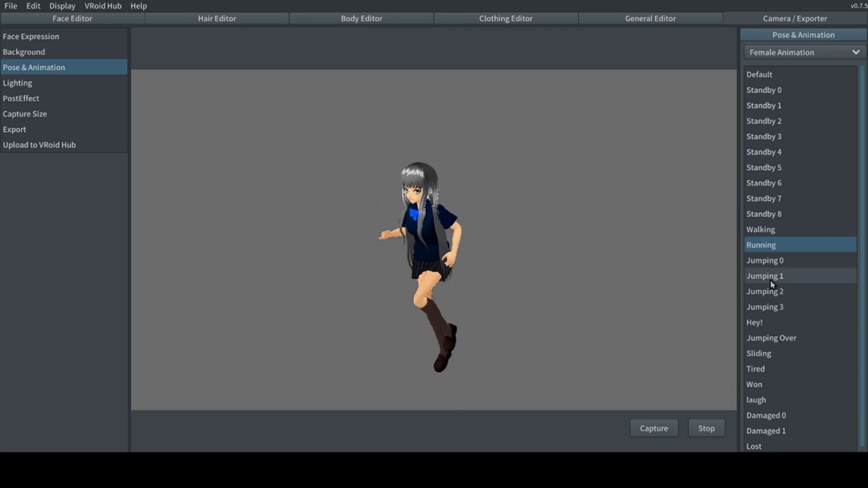
pyautogui.click(752, 222)
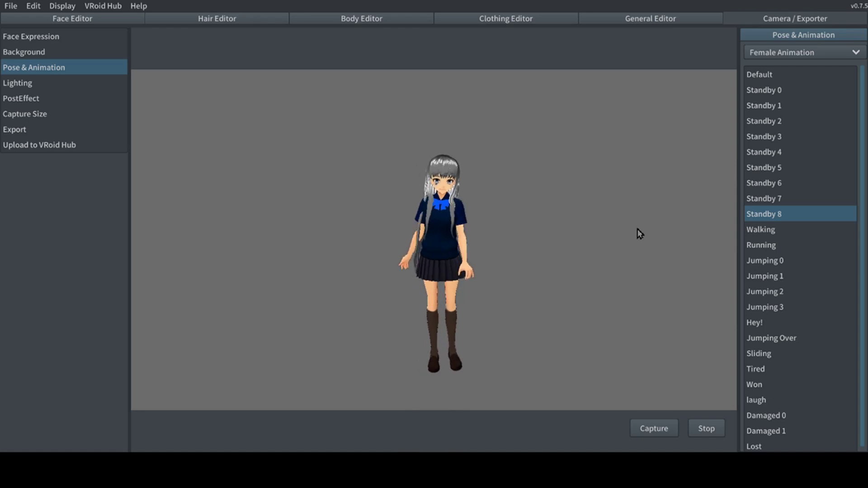
pyautogui.click(790, 187)
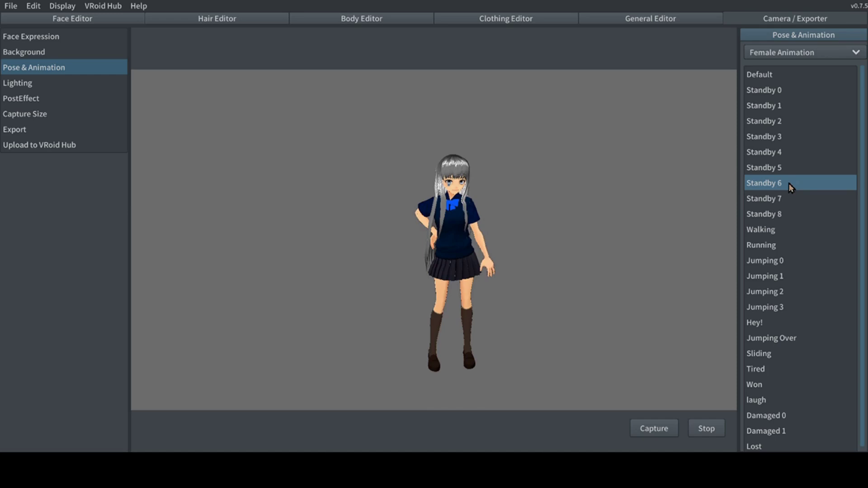
pyautogui.click(756, 369)
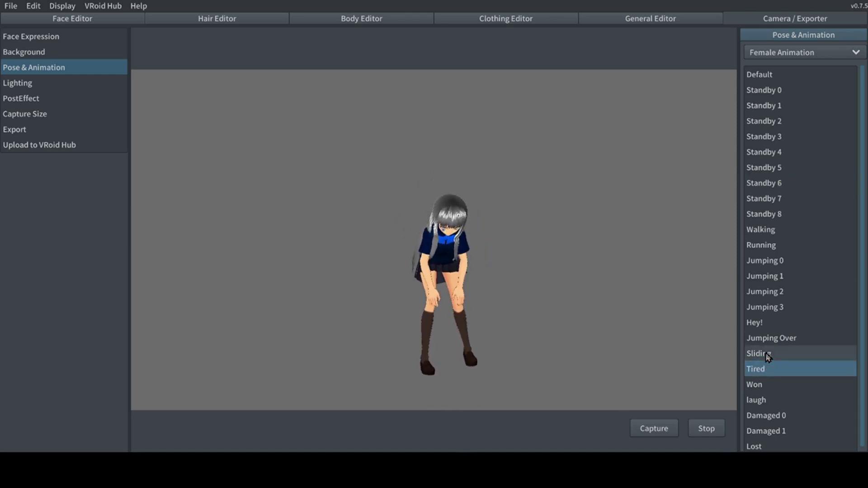
pyautogui.click(767, 403)
pyautogui.scroll(-1, 767, 404)
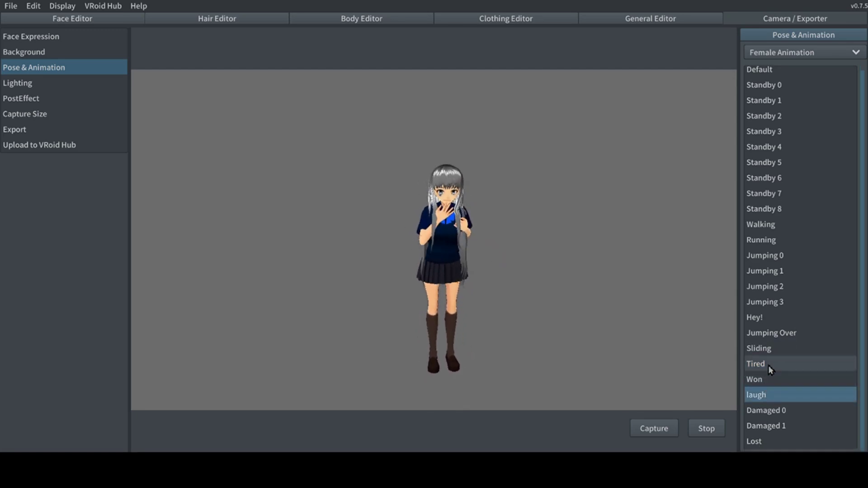
pyautogui.scroll(1, 788, 299)
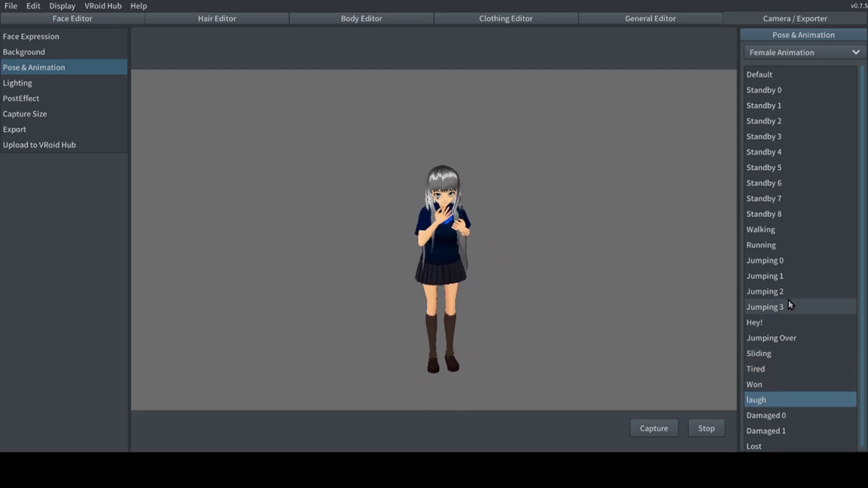
# Preview the Standby 1, Standby 2, Standby 4 and Standby 5 female animations on the avatar
pyautogui.click(769, 105)
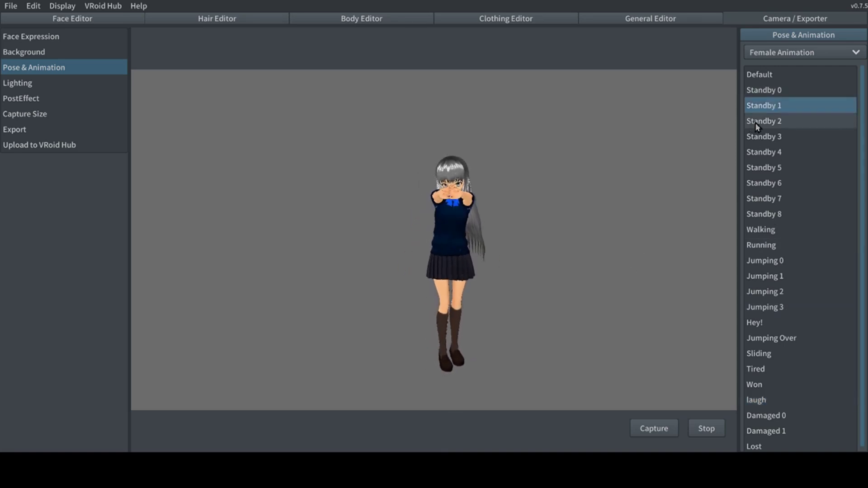
pyautogui.click(768, 122)
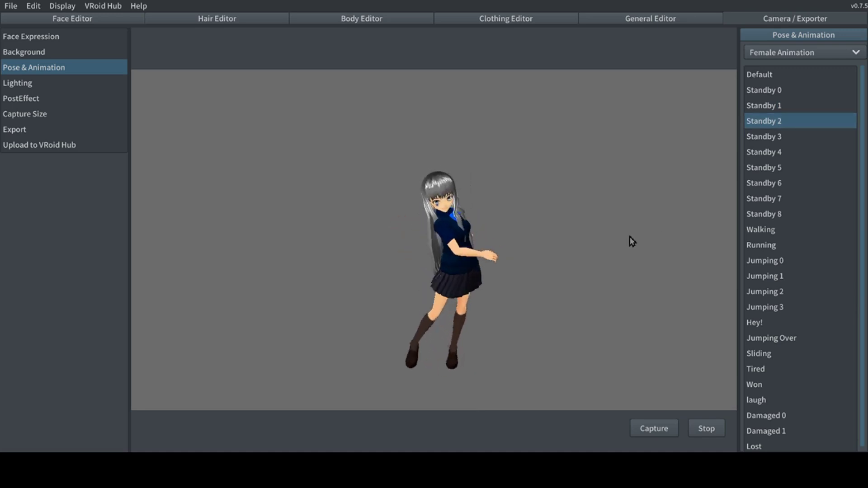
pyautogui.click(757, 155)
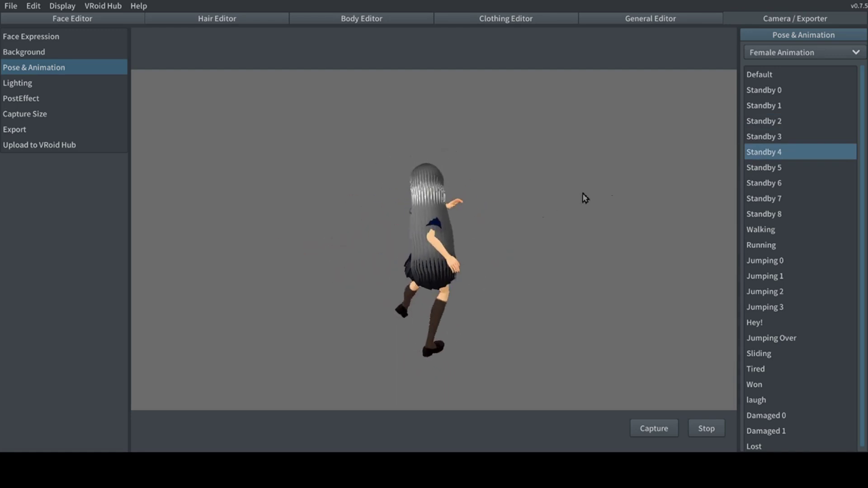
pyautogui.click(763, 170)
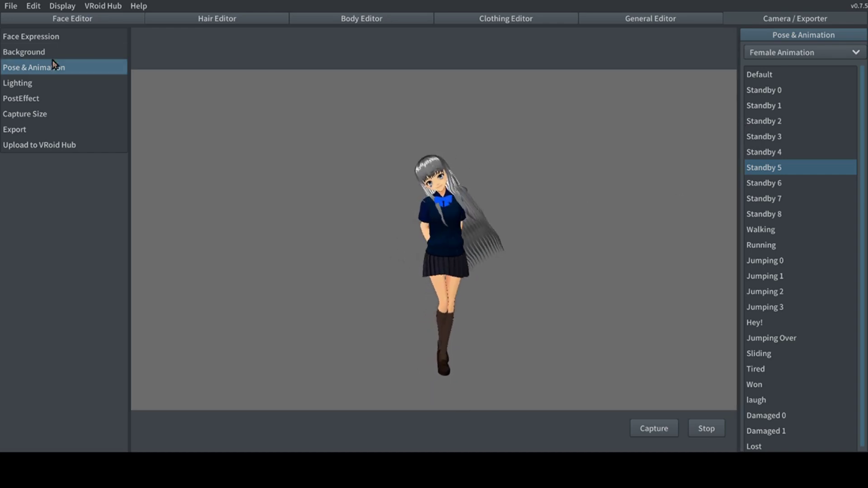
# Switch from Female Animation to Pose and raise the avatar's right arm with the elbow bent and the hand pointing upward
pyautogui.click(757, 53)
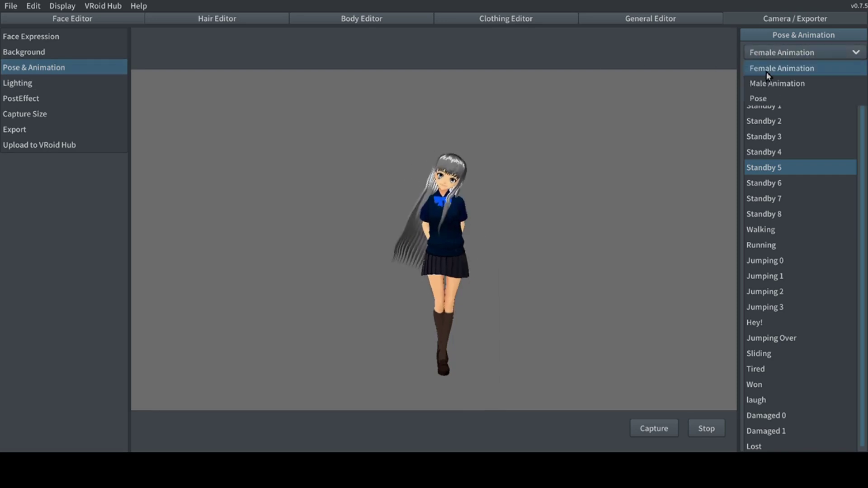
pyautogui.click(758, 99)
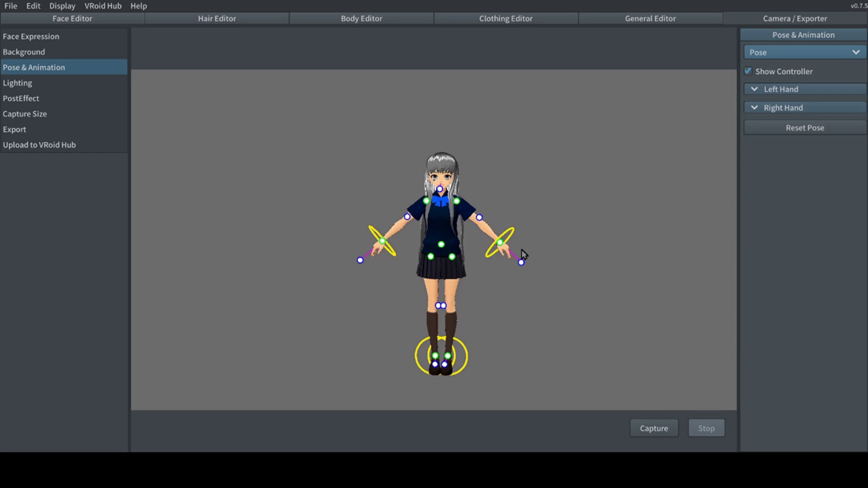
pyautogui.scroll(2, 456, 198)
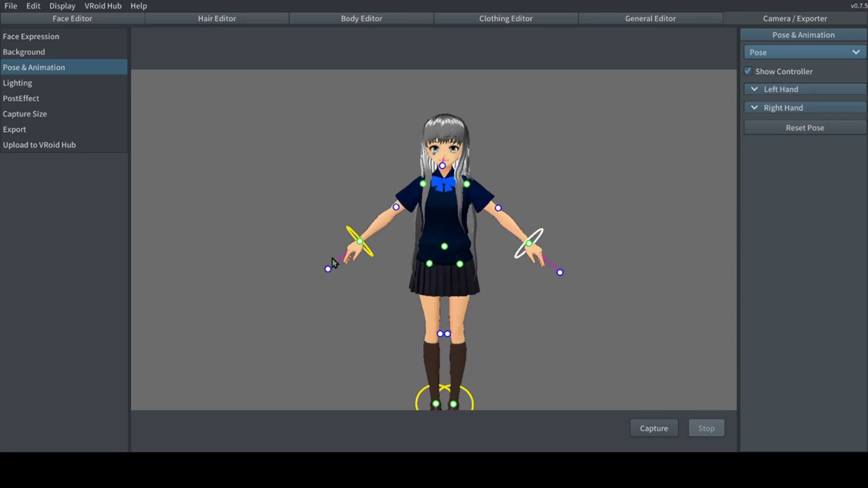
pyautogui.moveTo(359, 241); pyautogui.dragTo(356, 170)
pyautogui.moveTo(395, 207); pyautogui.dragTo(374, 209)
pyautogui.moveTo(323, 196); pyautogui.dragTo(348, 116)
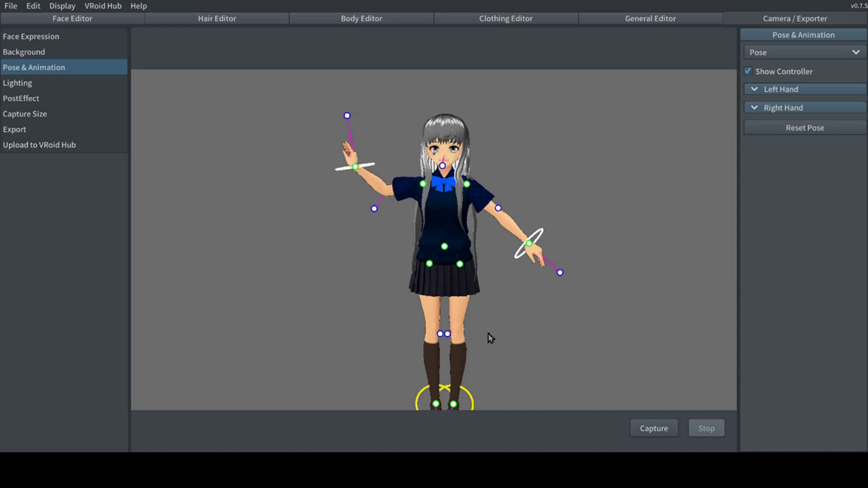
# Refine the pose by lifting the left foot outward, turning the head toward the raised hand, and shifting the right shoulder inward and left hip up
pyautogui.moveTo(453, 405); pyautogui.dragTo(493, 372)
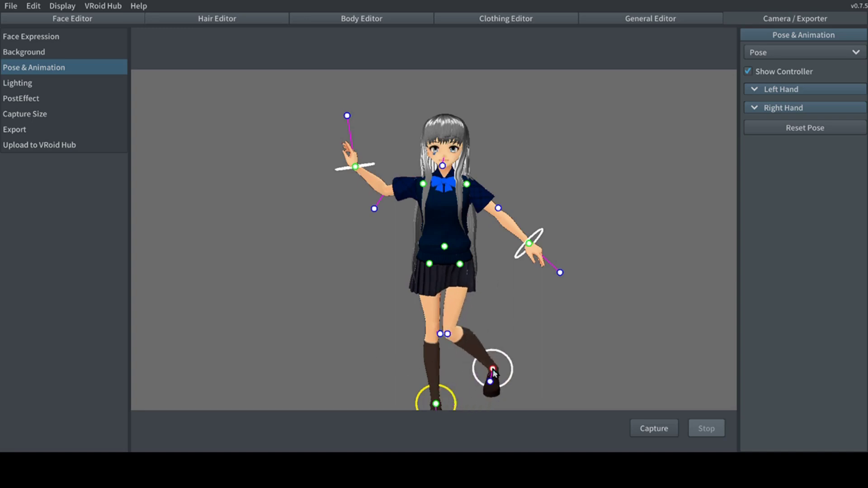
pyautogui.moveTo(443, 169); pyautogui.dragTo(425, 168)
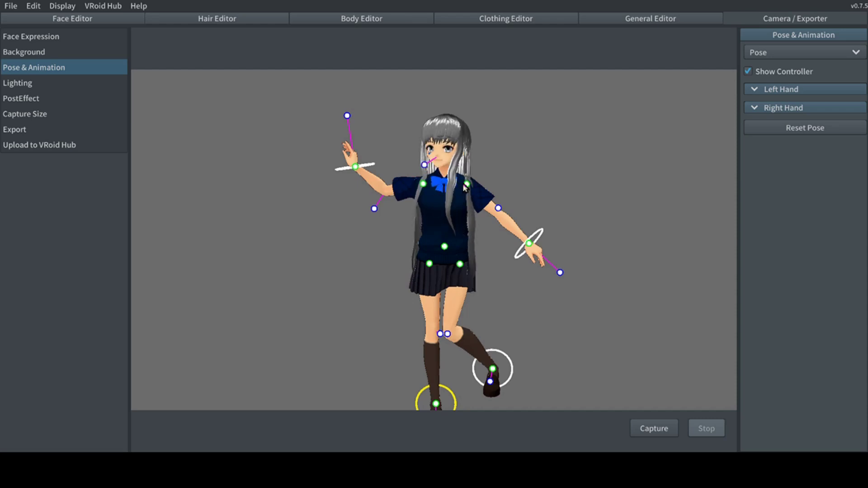
pyautogui.moveTo(423, 189)
pyautogui.mouseDown()
pyautogui.moveTo(424, 180)
pyautogui.moveTo(434, 185)
pyautogui.mouseUp()
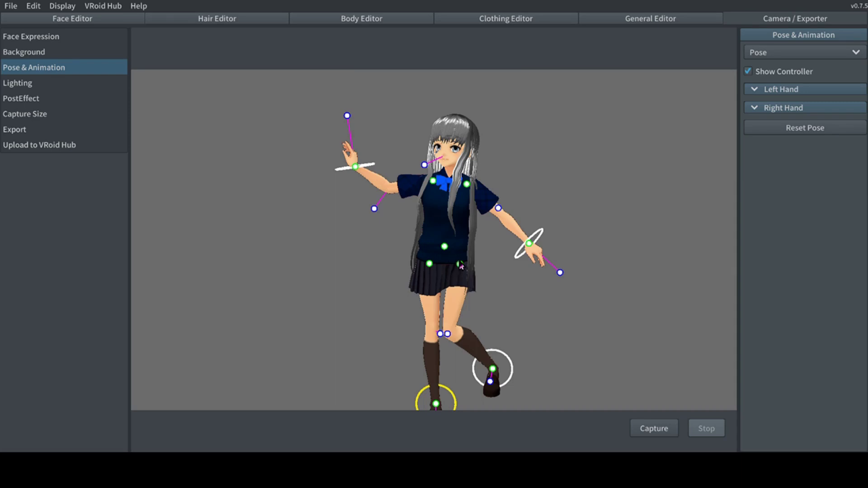
pyautogui.moveTo(460, 267); pyautogui.dragTo(461, 254)
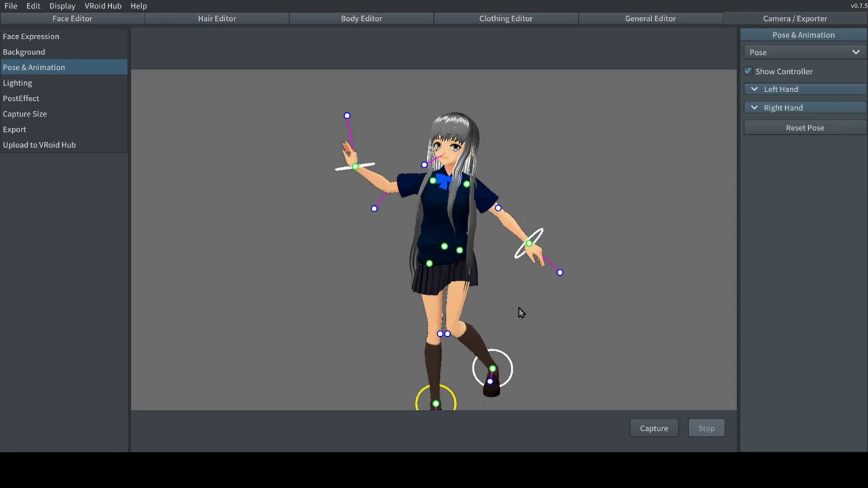
pyautogui.scroll(-2, 520, 312)
pyautogui.moveTo(521, 313); pyautogui.dragTo(331, 310, button='right')
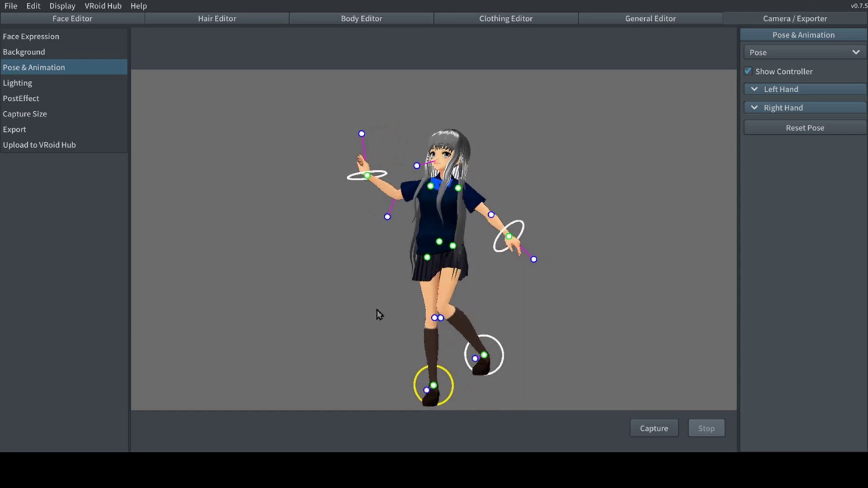
pyautogui.moveTo(476, 401); pyautogui.dragTo(527, 308, button='right')
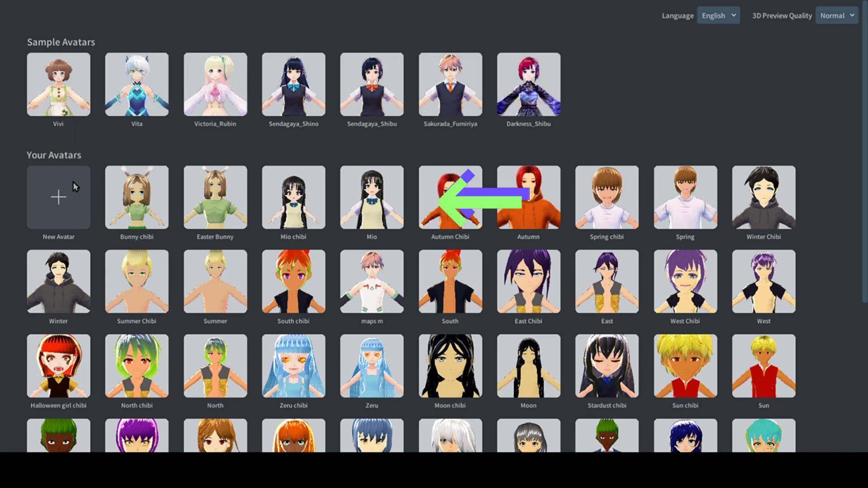
# Create a new avatar using the female base model
pyautogui.click(41, 183)
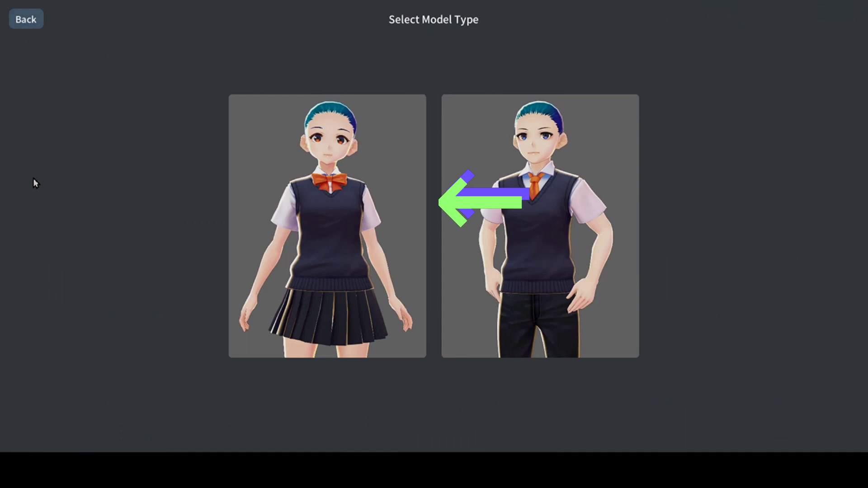
pyautogui.click(316, 210)
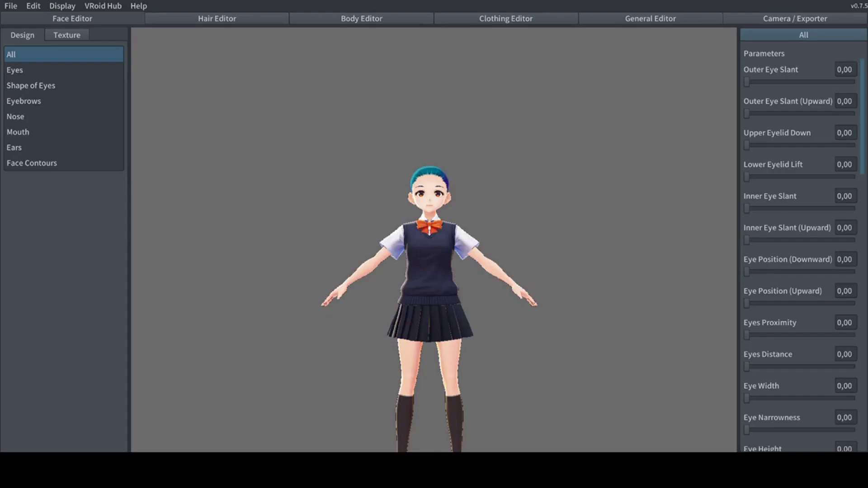
pyautogui.moveTo(461, 324); pyautogui.dragTo(500, 231, button='middle')
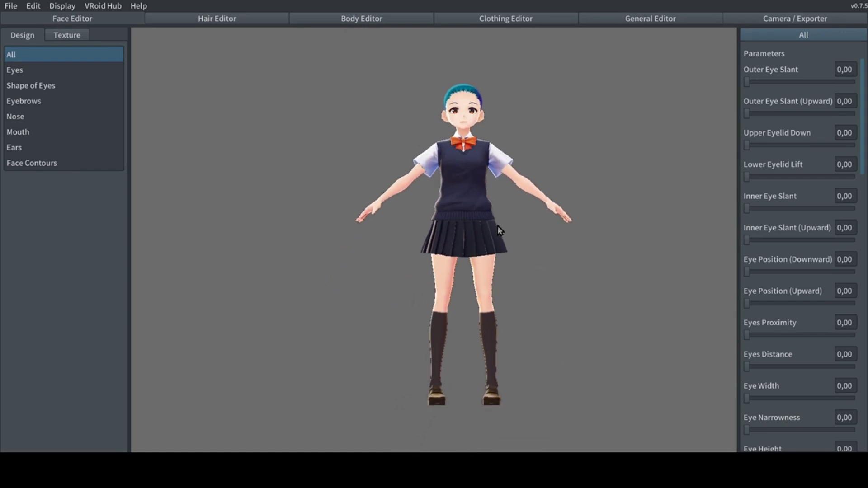
pyautogui.moveTo(529, 246); pyautogui.dragTo(365, 249, button='right')
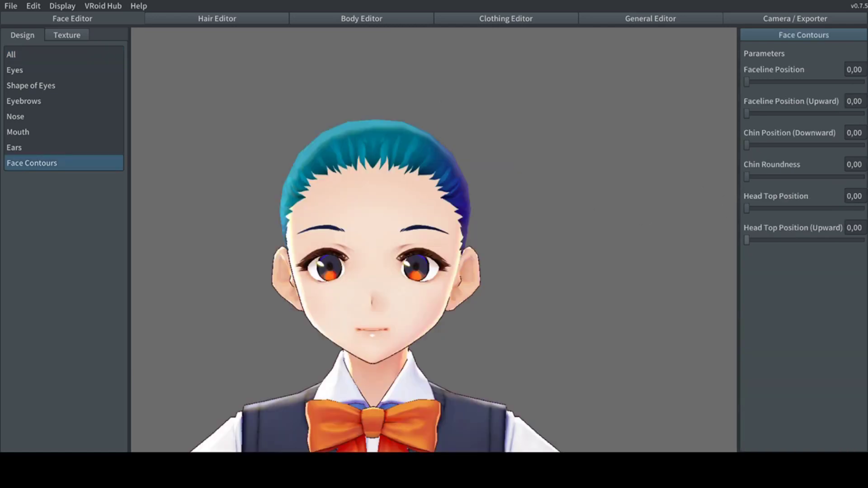
pyautogui.click(12, 6)
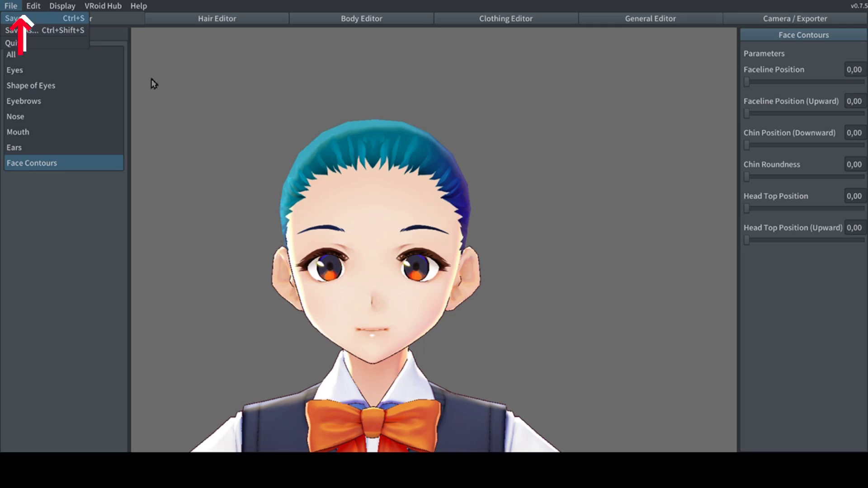
pyautogui.hotkey('ctrl', 's')
pyautogui.click(382, 223)
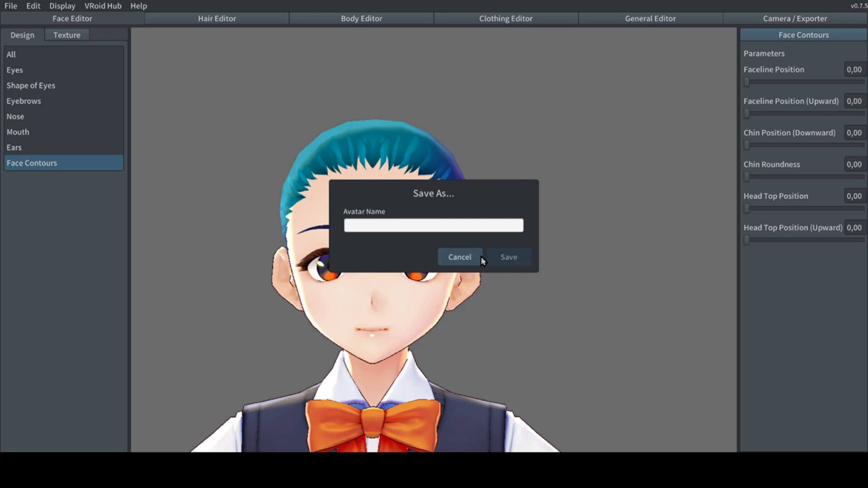
pyautogui.click(456, 257)
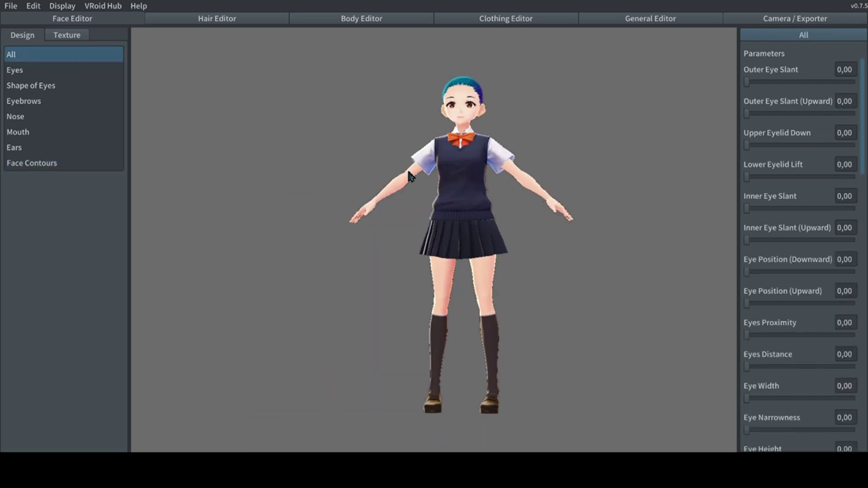
# Try out the eye position, Eyes Proximity and Eyes Distance parameters of the face, returning each to 0,00
pyautogui.moveTo(452, 204); pyautogui.dragTo(422, 219, button='middle')
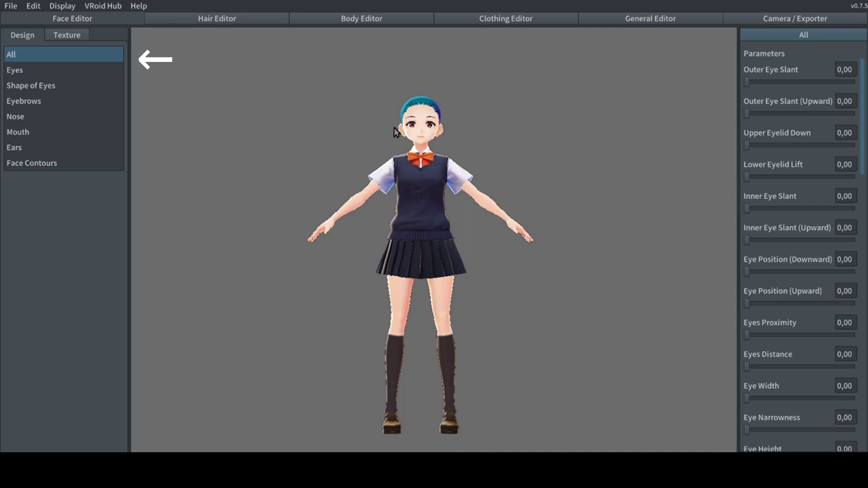
pyautogui.scroll(3, 401, 132)
pyautogui.scroll(3, 401, 131)
pyautogui.moveTo(400, 127); pyautogui.dragTo(405, 246, button='middle')
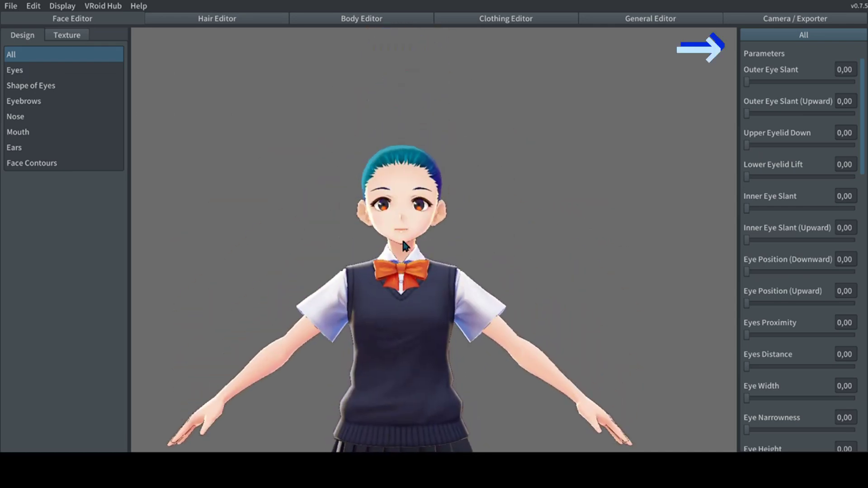
pyautogui.scroll(2, 404, 245)
pyautogui.scroll(2, 383, 244)
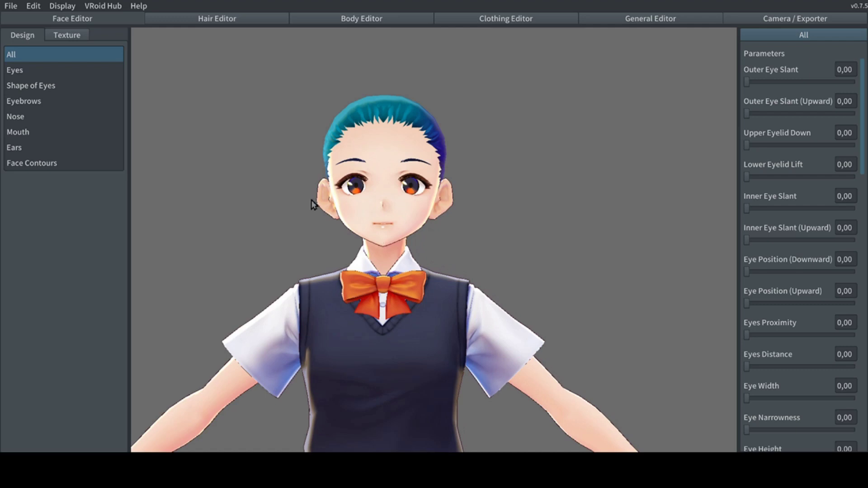
pyautogui.click(42, 70)
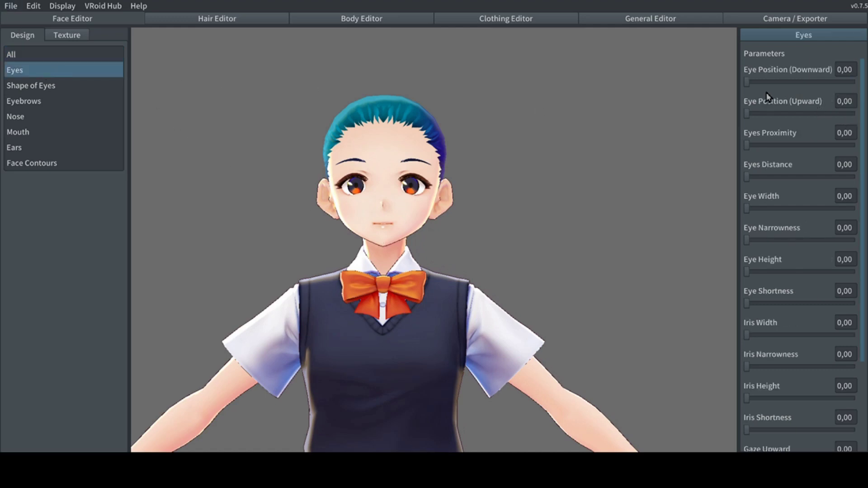
pyautogui.moveTo(747, 82)
pyautogui.mouseDown()
pyautogui.moveTo(855, 82)
pyautogui.moveTo(746, 83)
pyautogui.mouseUp()
pyautogui.moveTo(747, 114)
pyautogui.mouseDown()
pyautogui.moveTo(854, 113)
pyautogui.moveTo(743, 113)
pyautogui.mouseUp()
pyautogui.moveTo(750, 145); pyautogui.dragTo(732, 145)
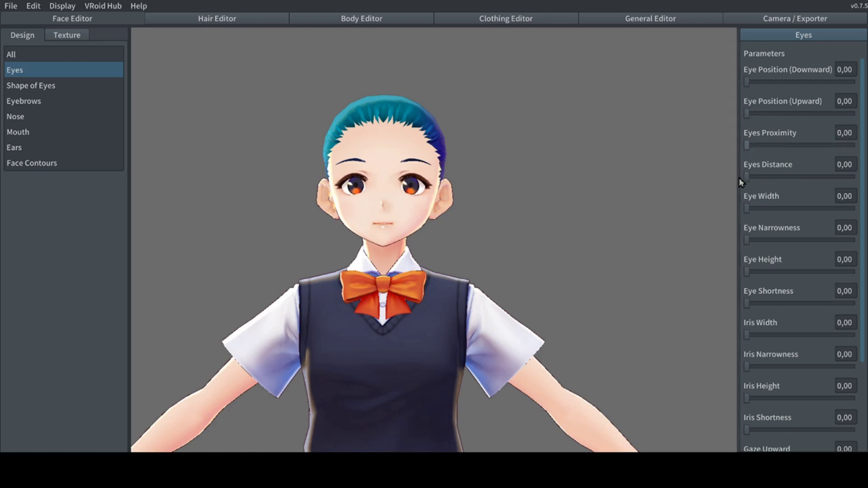
pyautogui.moveTo(748, 180); pyautogui.dragTo(724, 177)
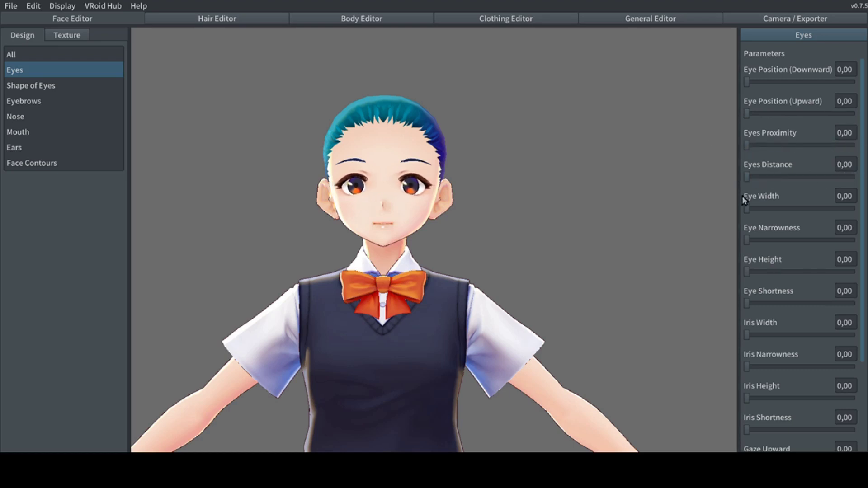
# Try out the eye width, narrowness, height and shortness plus Iris Width and Iris Narrowness, returning each to 0,00
pyautogui.moveTo(746, 210); pyautogui.dragTo(712, 207)
pyautogui.moveTo(750, 237); pyautogui.dragTo(641, 240)
pyautogui.moveTo(750, 274); pyautogui.dragTo(682, 269)
pyautogui.moveTo(748, 307); pyautogui.dragTo(698, 303)
pyautogui.moveTo(747, 335); pyautogui.dragTo(598, 335)
pyautogui.moveTo(753, 373); pyautogui.dragTo(734, 352)
pyautogui.scroll(5, 528, 193)
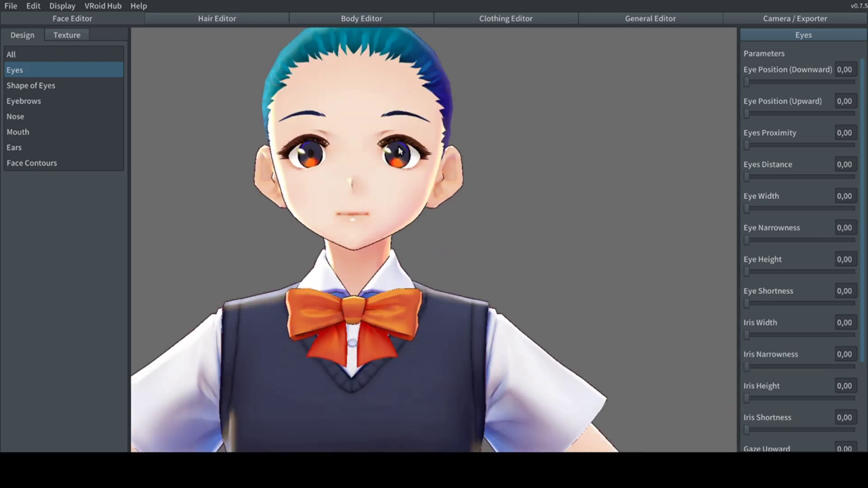
pyautogui.scroll(-4, 410, 195)
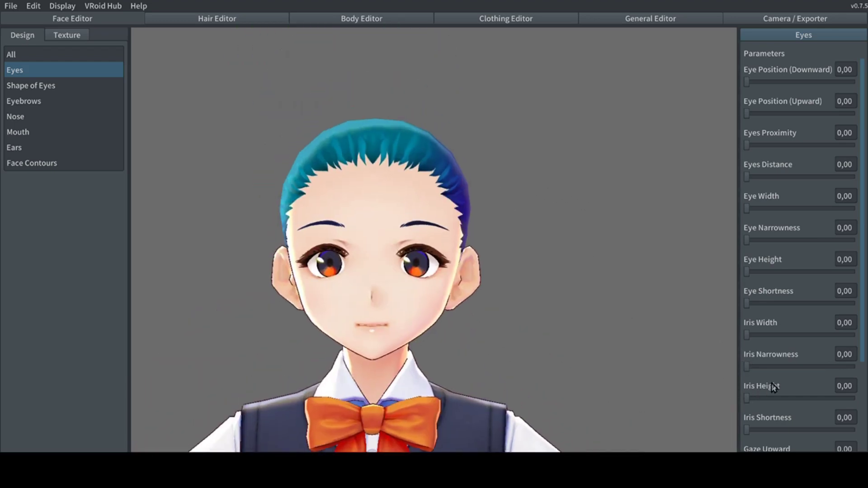
# Try out the Iris Height and Iris Shortness parameters, returning each to 0,00
pyautogui.moveTo(764, 366); pyautogui.dragTo(745, 367)
pyautogui.moveTo(755, 396); pyautogui.dragTo(480, 396)
pyautogui.moveTo(749, 434); pyautogui.dragTo(858, 430)
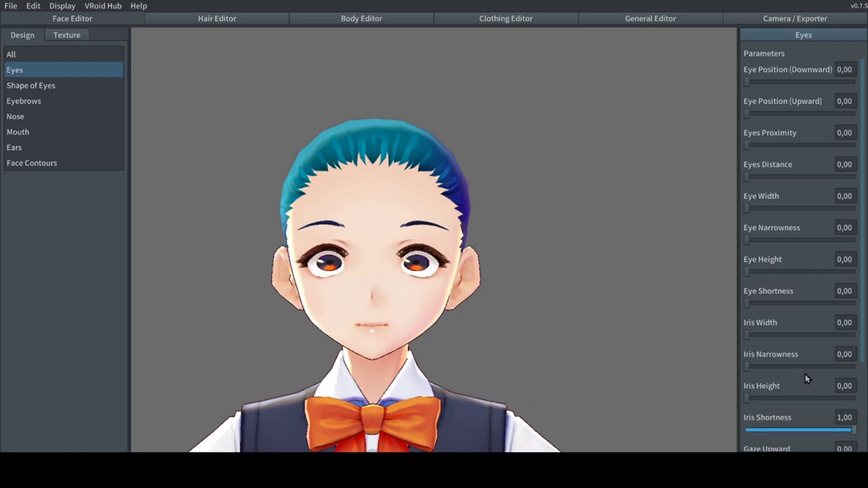
pyautogui.moveTo(747, 367); pyautogui.dragTo(662, 366)
pyautogui.moveTo(853, 429); pyautogui.dragTo(689, 414)
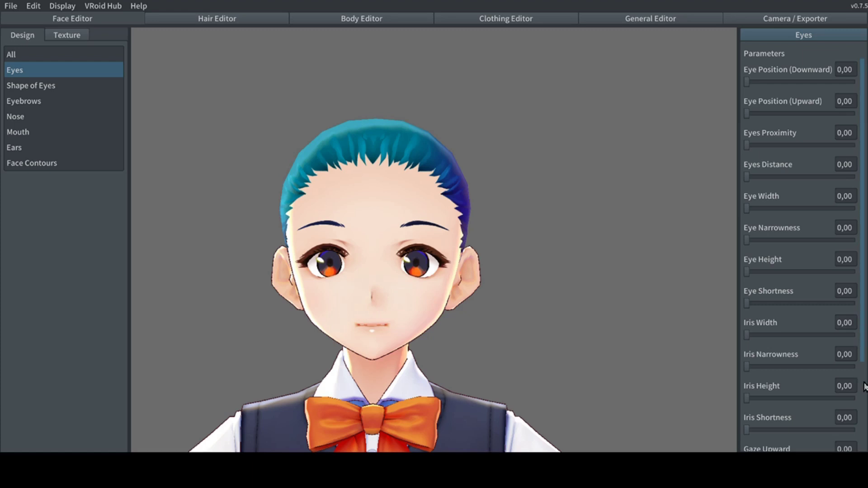
pyautogui.scroll(-3, 822, 348)
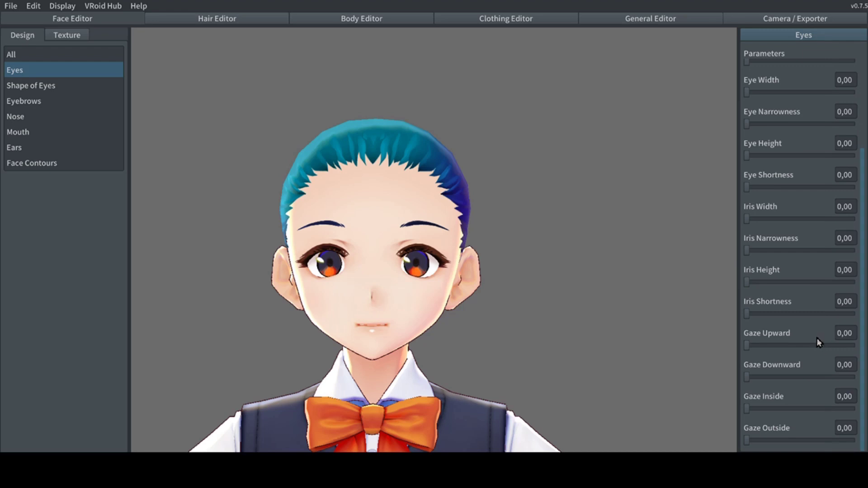
pyautogui.moveTo(747, 312); pyautogui.dragTo(707, 311)
# Try out Gaze Upward, Gaze Downward, Gaze Inside and Gaze Outside, returning each to 0,00
pyautogui.moveTo(749, 348); pyautogui.dragTo(693, 340)
pyautogui.moveTo(749, 377); pyautogui.dragTo(647, 369)
pyautogui.moveTo(748, 406); pyautogui.dragTo(597, 409)
pyautogui.moveTo(745, 441); pyautogui.dragTo(584, 416)
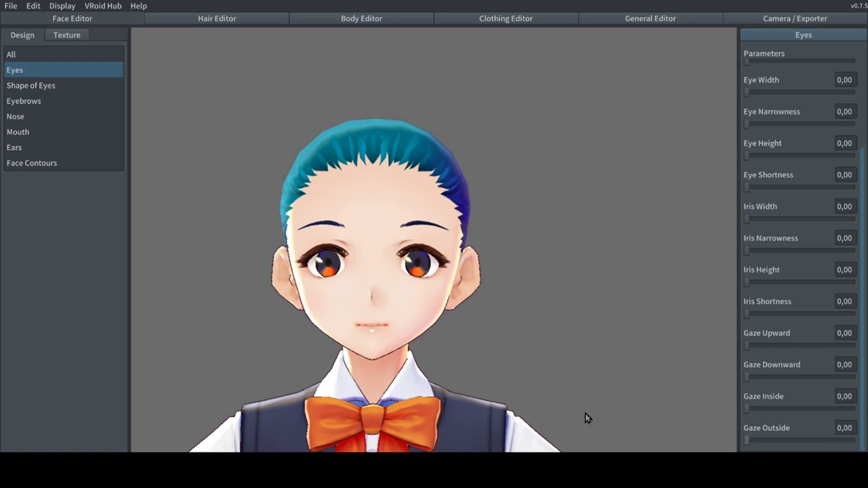
# Try out the Shape of Eyes parameters for outer slant, upper and lower eyelids and inner slant, returning each to 0,00
pyautogui.click(52, 86)
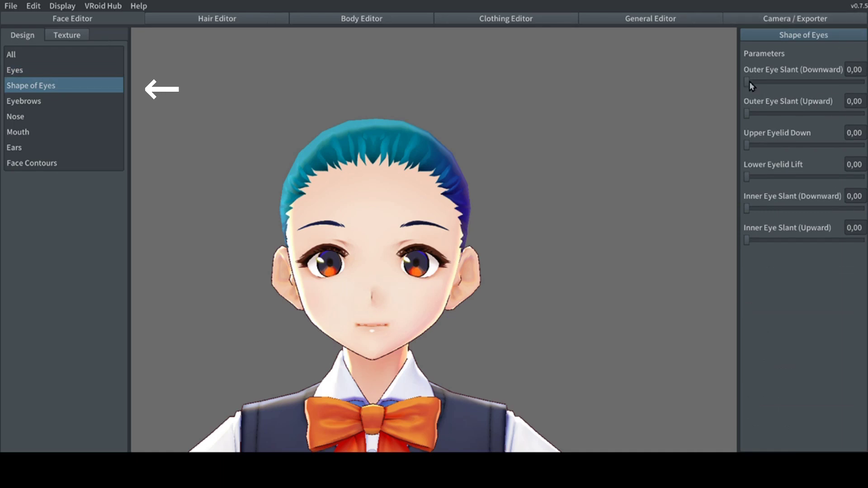
pyautogui.moveTo(746, 82)
pyautogui.mouseDown()
pyautogui.moveTo(864, 82)
pyautogui.moveTo(749, 82)
pyautogui.mouseUp()
pyautogui.moveTo(746, 114); pyautogui.dragTo(685, 114)
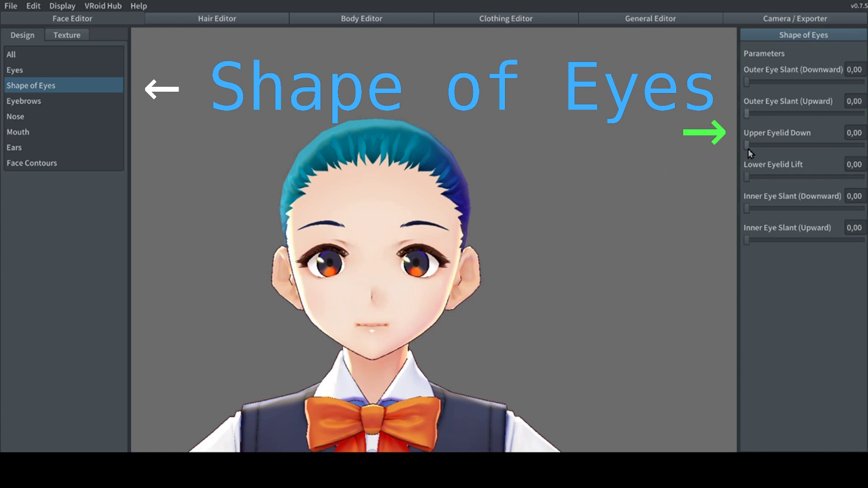
pyautogui.moveTo(747, 145); pyautogui.dragTo(658, 151)
pyautogui.moveTo(746, 177); pyautogui.dragTo(552, 180)
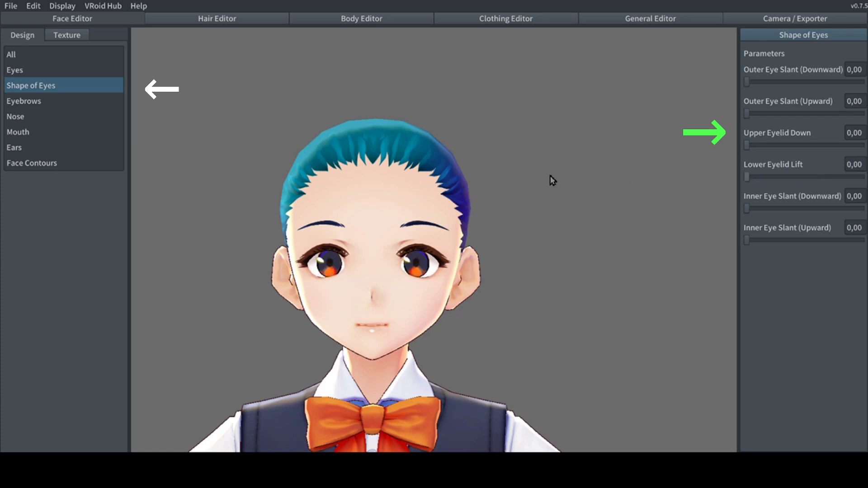
pyautogui.moveTo(748, 210); pyautogui.dragTo(680, 221)
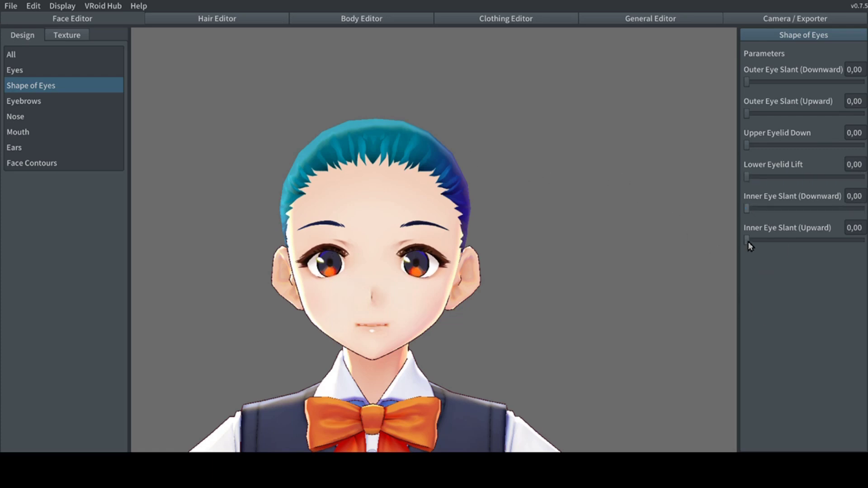
pyautogui.moveTo(793, 240); pyautogui.dragTo(558, 215)
# Try out the Eyebrows parameters for frown, slant, vertical position, proximity and distance, returning each to 0,00
pyautogui.click(33, 102)
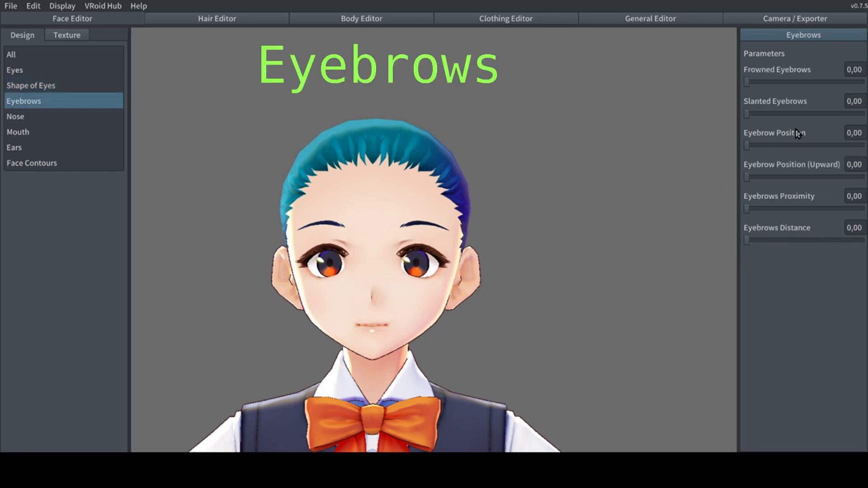
pyautogui.moveTo(746, 81); pyautogui.dragTo(697, 77)
pyautogui.moveTo(747, 113); pyautogui.dragTo(684, 106)
pyautogui.moveTo(748, 145); pyautogui.dragTo(676, 161)
pyautogui.moveTo(748, 177); pyautogui.dragTo(714, 153)
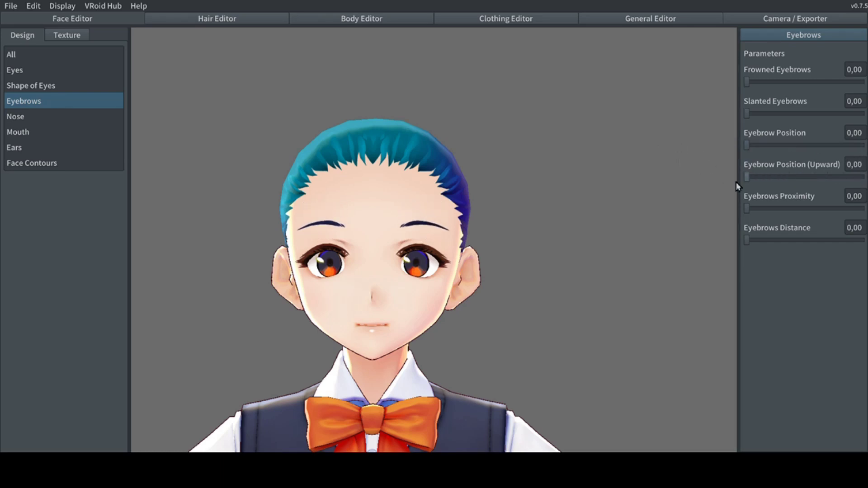
pyautogui.moveTo(748, 209)
pyautogui.mouseDown()
pyautogui.moveTo(861, 209)
pyautogui.moveTo(744, 194)
pyautogui.mouseUp()
pyautogui.moveTo(749, 238); pyautogui.dragTo(575, 213)
# Try out the downward and upward Nose Position on the head seen from an angle, returning both to 0,00
pyautogui.click(40, 118)
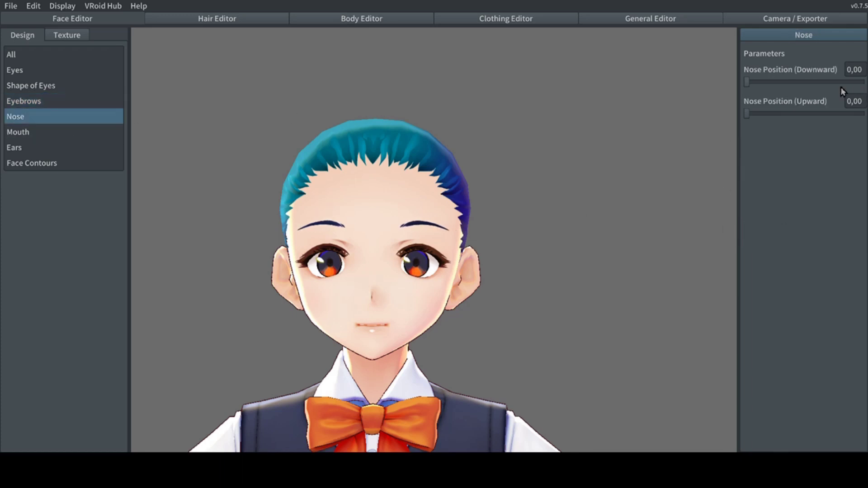
pyautogui.moveTo(558, 165); pyautogui.dragTo(513, 163)
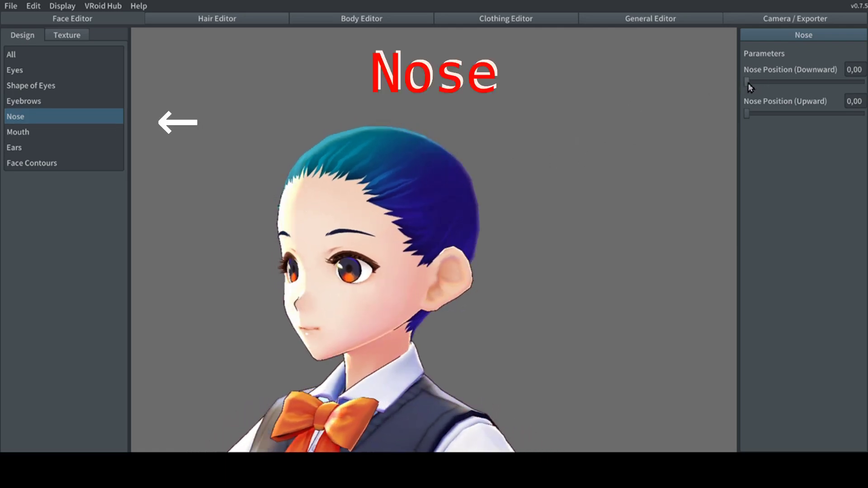
pyautogui.moveTo(746, 86); pyautogui.dragTo(650, 85)
pyautogui.moveTo(747, 113); pyautogui.dragTo(593, 104)
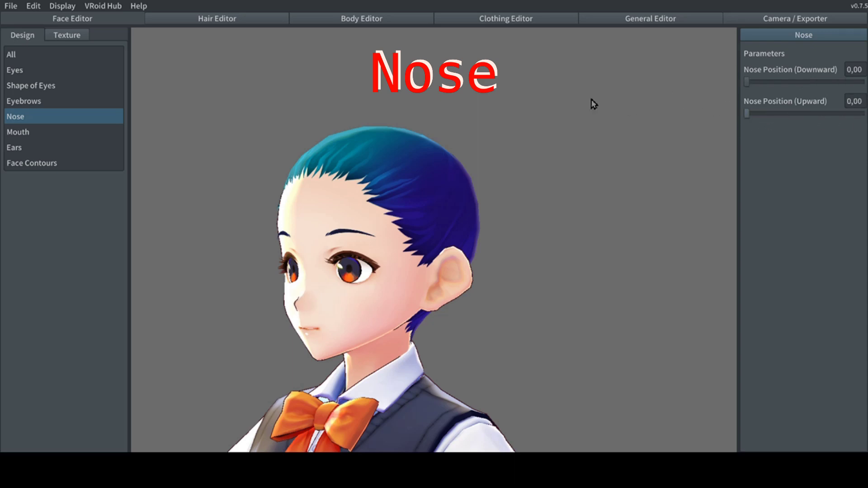
# Try out the Mouth position, Mouth Narrowness and Mouth Width parameters from the front, returning each to 0,00
pyautogui.click(34, 131)
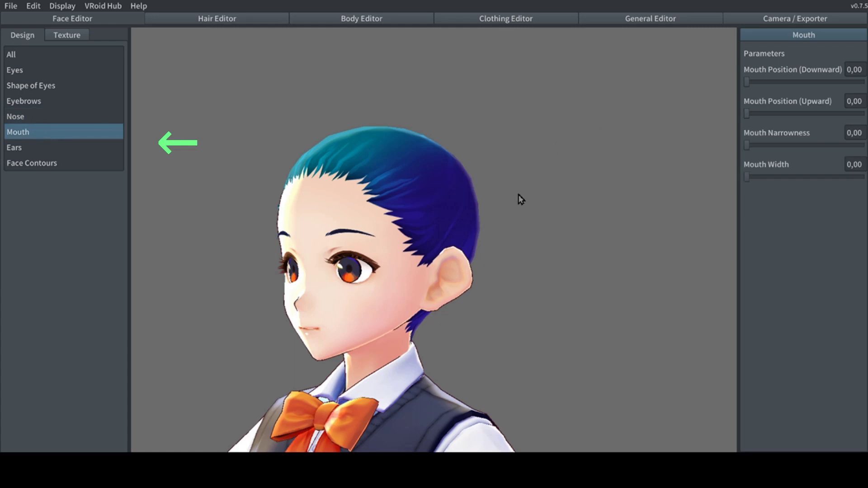
pyautogui.moveTo(746, 82); pyautogui.dragTo(684, 118)
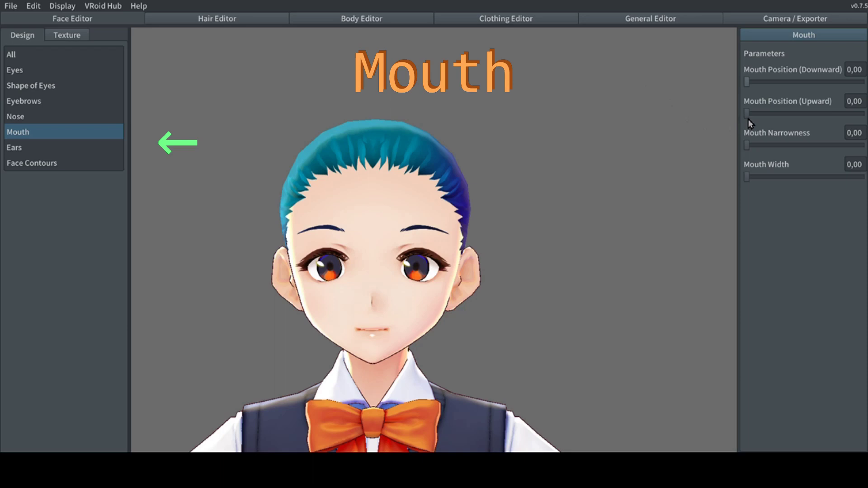
pyautogui.moveTo(747, 113); pyautogui.dragTo(649, 124)
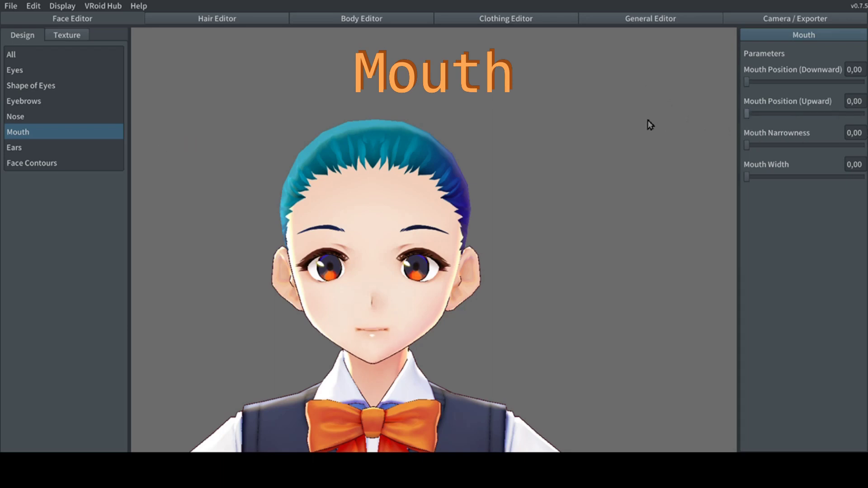
pyautogui.moveTo(747, 145); pyautogui.dragTo(689, 150)
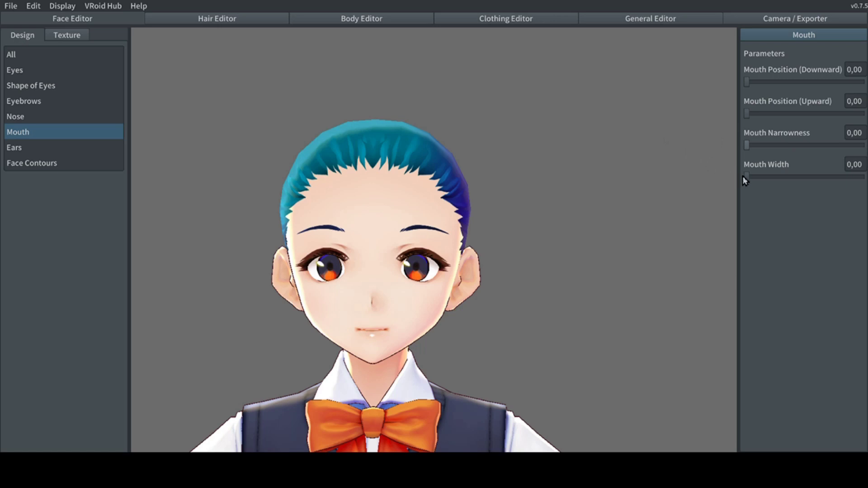
pyautogui.moveTo(750, 176); pyautogui.dragTo(808, 176)
# Try out the Ear Volume and Ear Smallness parameters, returning both to 0,00
pyautogui.click(36, 148)
pyautogui.moveTo(748, 83); pyautogui.dragTo(649, 114)
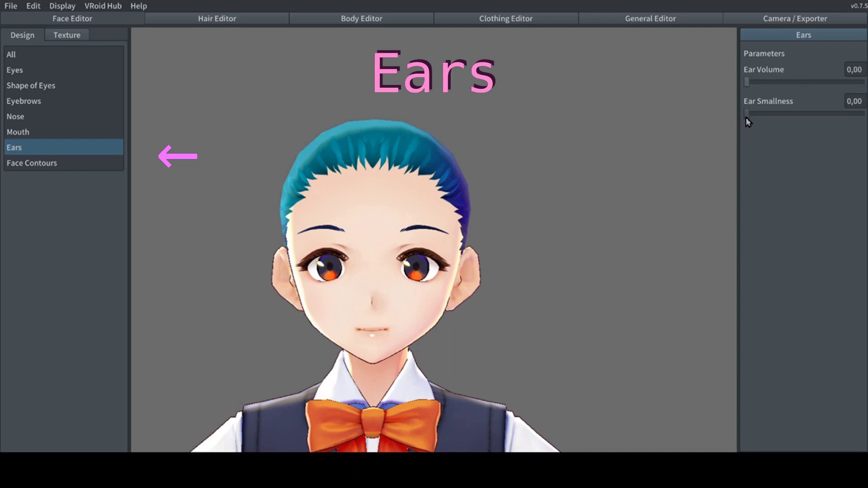
pyautogui.moveTo(746, 114); pyautogui.dragTo(646, 105)
# Try out the Face Contours parameters for faceline, chin position, chin roundness and head top position, returning each to 0,00
pyautogui.click(58, 162)
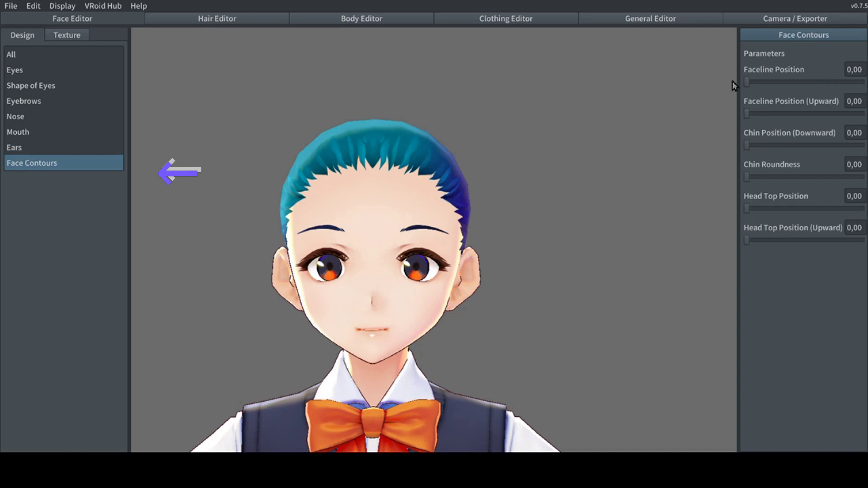
pyautogui.moveTo(746, 83); pyautogui.dragTo(709, 78)
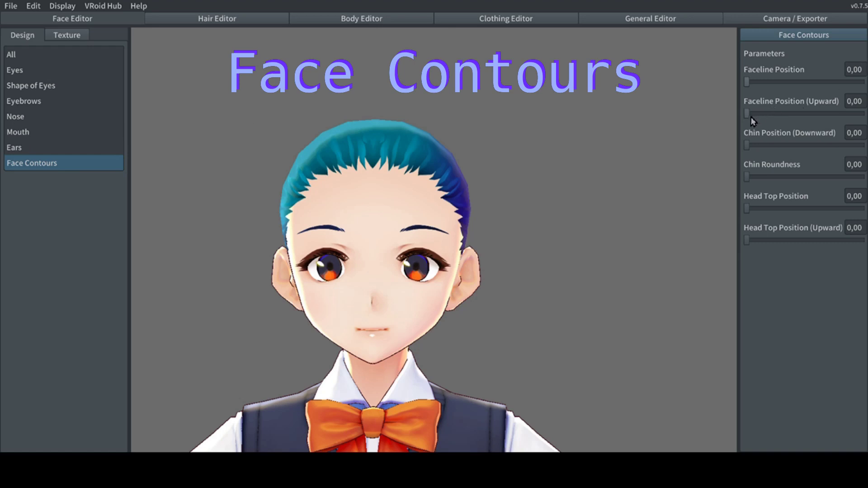
pyautogui.moveTo(749, 115); pyautogui.dragTo(683, 118)
pyautogui.moveTo(749, 146); pyautogui.dragTo(679, 134)
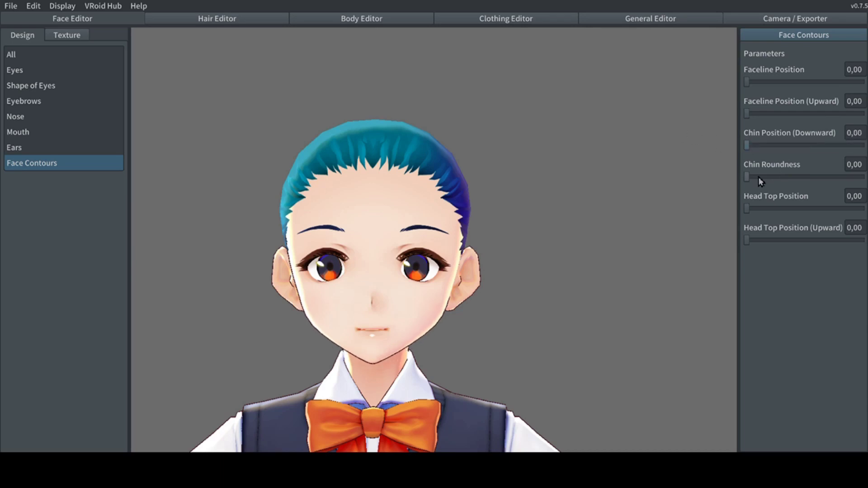
pyautogui.moveTo(747, 177); pyautogui.dragTo(642, 176)
pyautogui.moveTo(751, 208); pyautogui.dragTo(636, 177)
pyautogui.moveTo(749, 242); pyautogui.dragTo(591, 215)
# Turn on the FPS display and look through the undo, VRoid Hub and help options
pyautogui.click(34, 6)
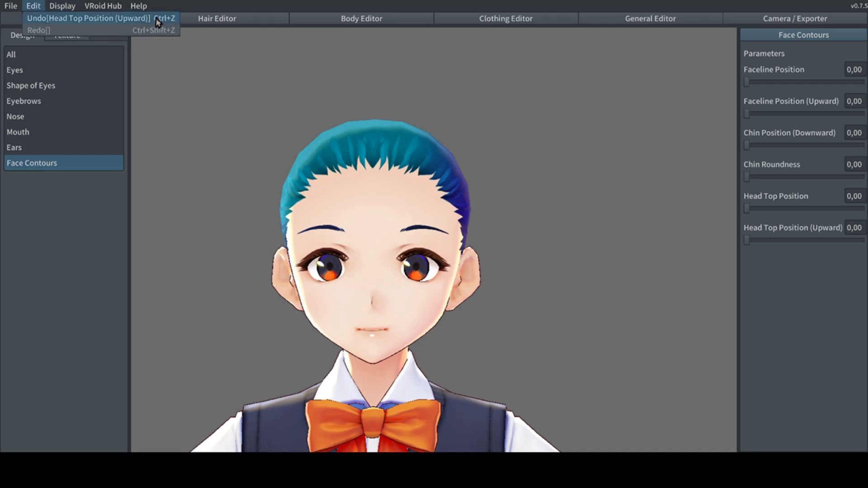
pyautogui.click(36, 7)
pyautogui.moveTo(62, 12)
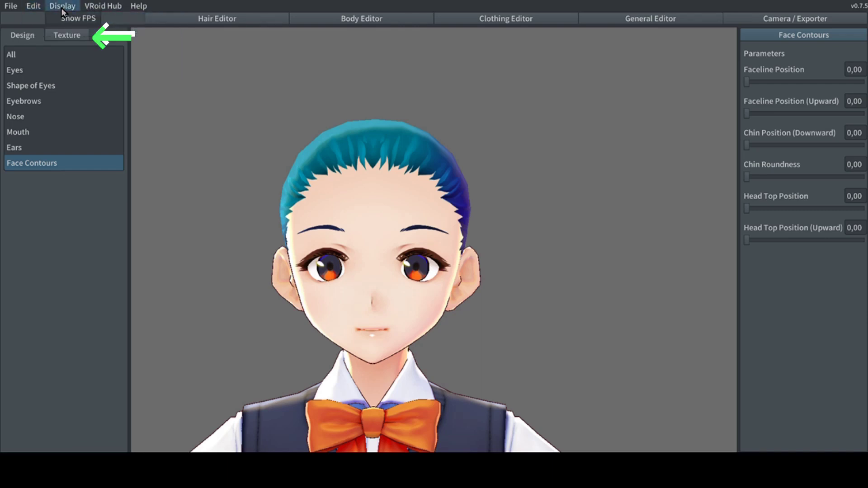
pyautogui.click(69, 18)
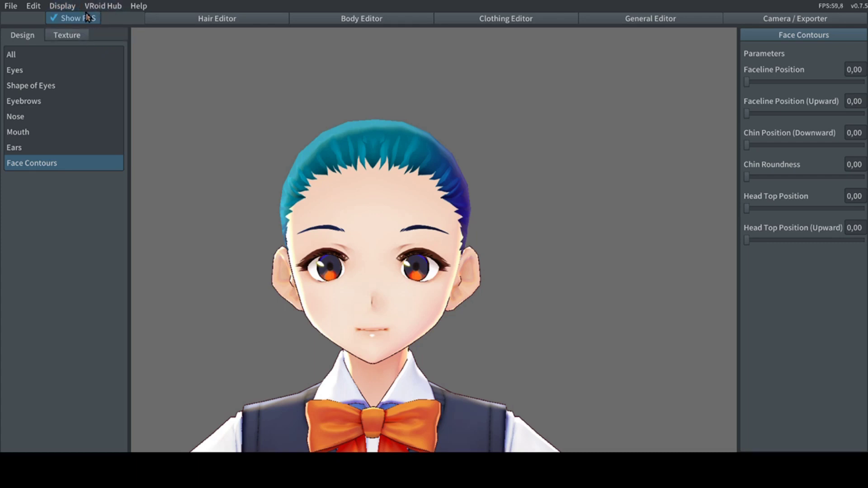
pyautogui.click(115, 7)
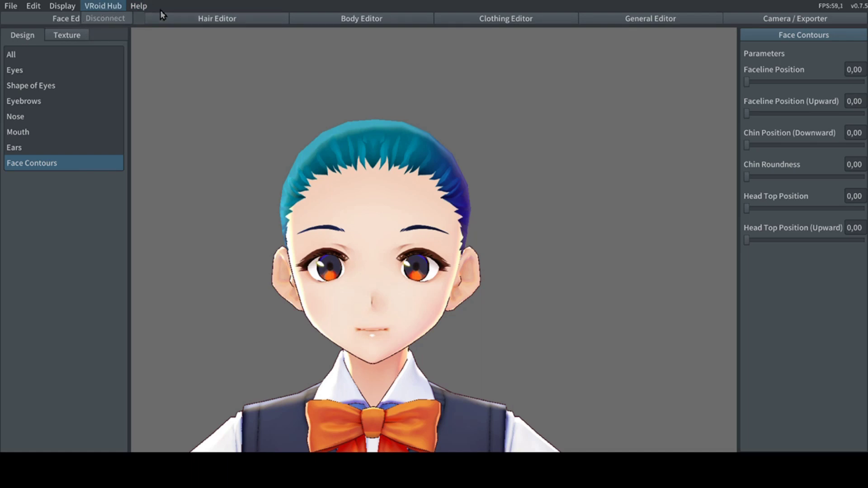
pyautogui.moveTo(139, 6)
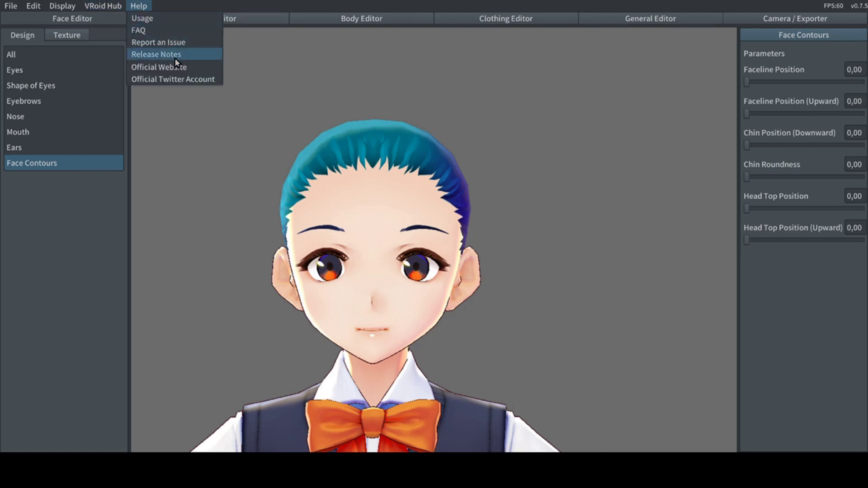
# Switch the face editing to textures and look at the Mouth and Scleras texture layers
pyautogui.click(64, 39)
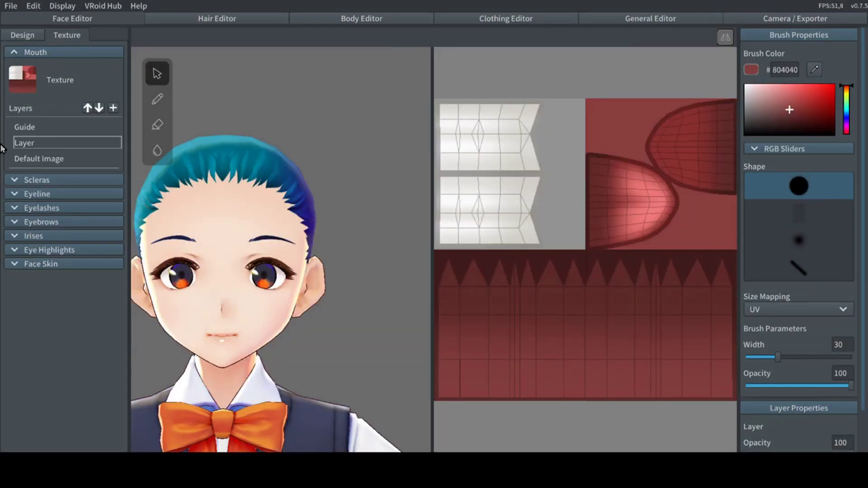
pyautogui.click(32, 53)
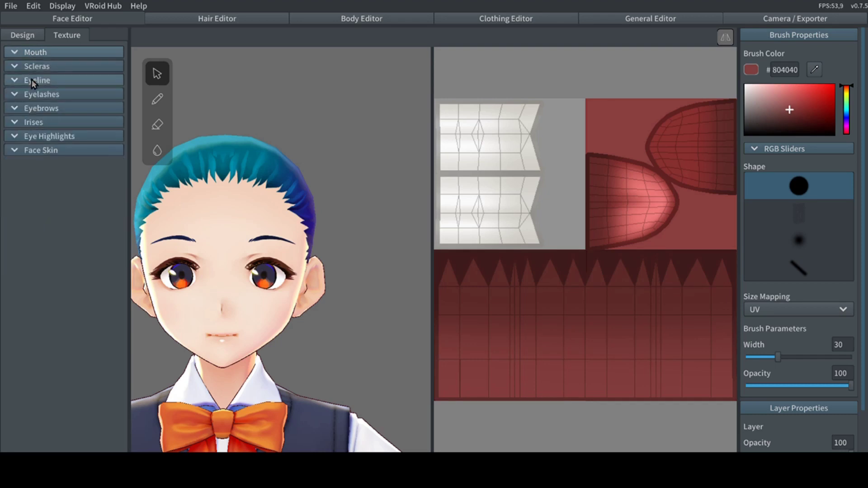
pyautogui.click(31, 68)
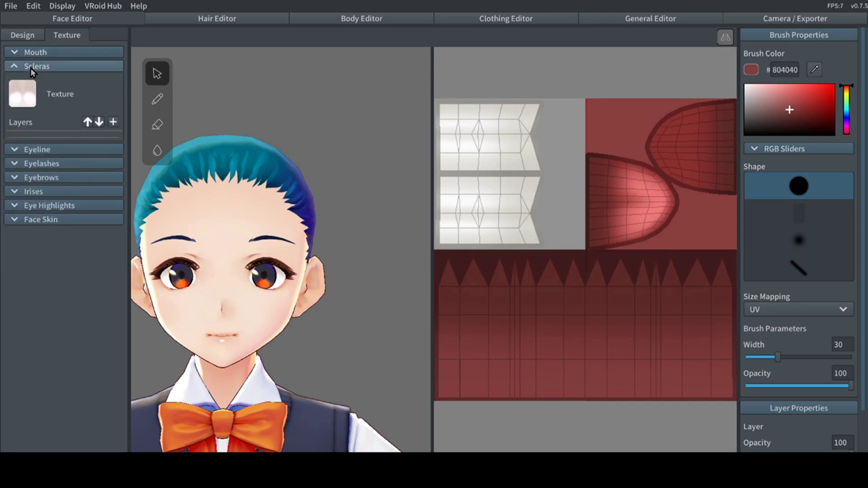
pyautogui.click(44, 68)
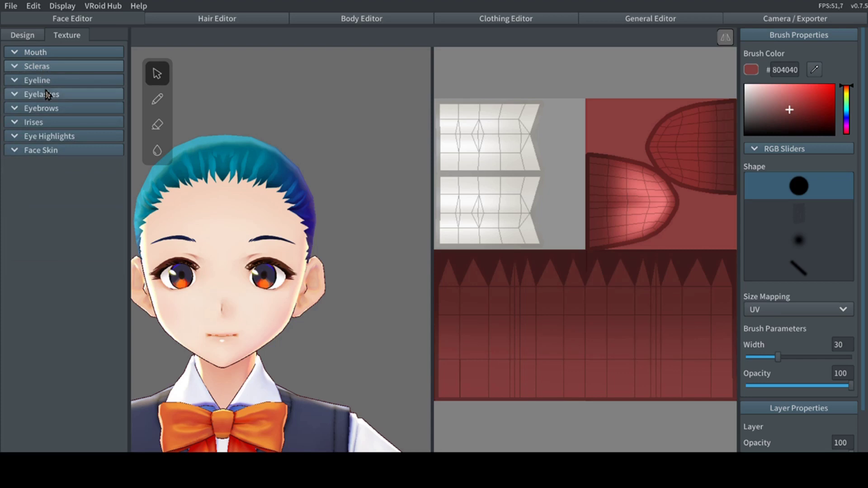
# Select the editable texture layer of the Eyeline, with the avatar's face in close view
pyautogui.click(47, 81)
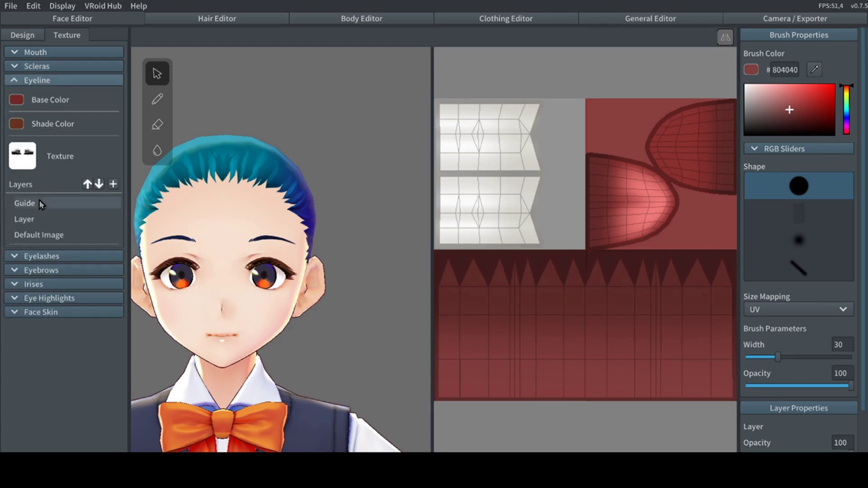
pyautogui.click(34, 221)
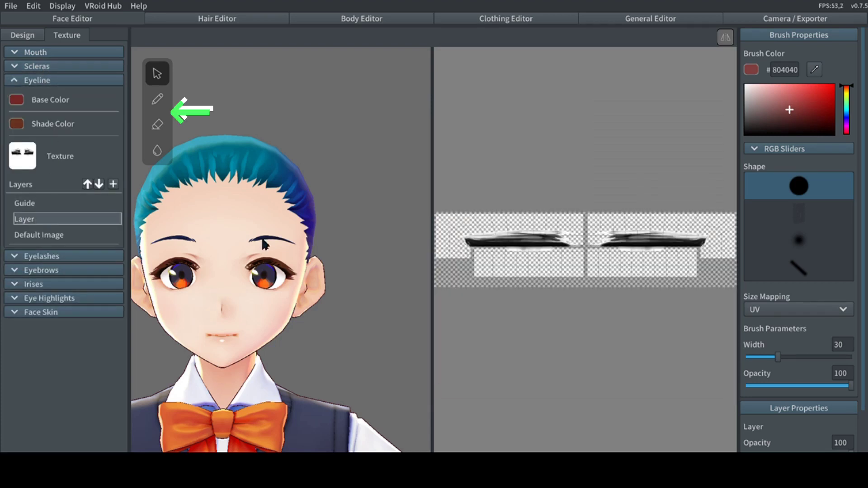
pyautogui.scroll(5, 264, 237)
pyautogui.moveTo(277, 233); pyautogui.dragTo(286, 225, button='middle')
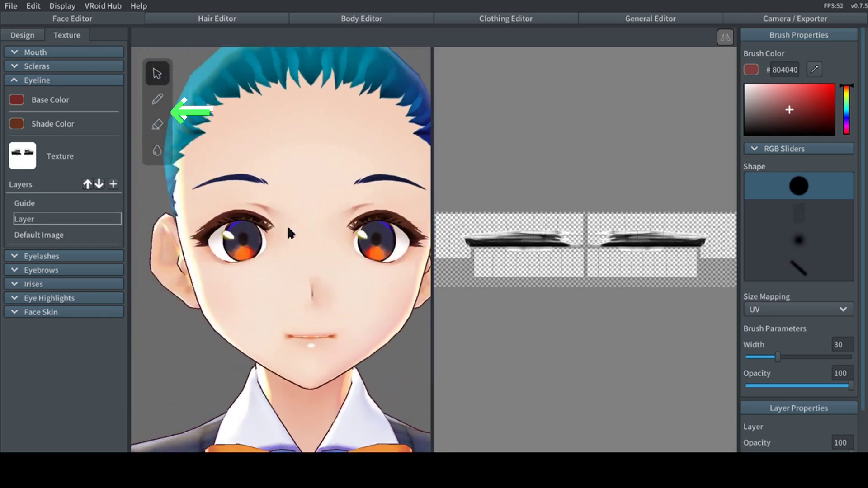
# Set both the Base Color and the Shade Color of the eyeline to white
pyautogui.click(16, 98)
pyautogui.moveTo(108, 140)
pyautogui.mouseDown()
pyautogui.moveTo(129, 180)
pyautogui.moveTo(34, 172)
pyautogui.moveTo(28, 122)
pyautogui.moveTo(13, 120)
pyautogui.moveTo(21, 146)
pyautogui.mouseUp()
pyautogui.click(17, 126)
pyautogui.click(21, 146)
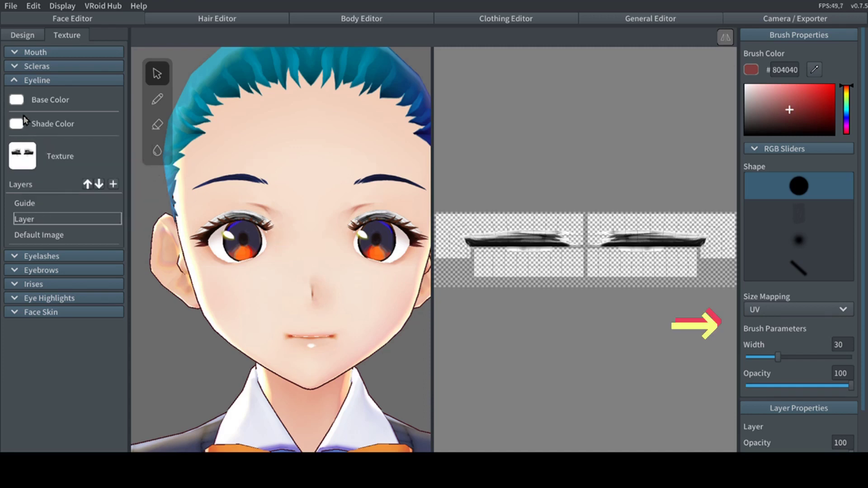
# Leave the Eyeline textures and select the editable texture layer of the Eyelashes
pyautogui.click(18, 125)
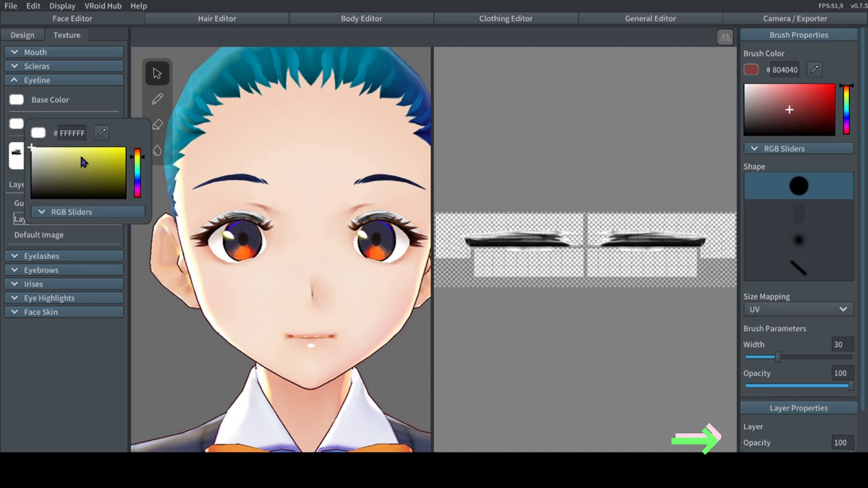
pyautogui.click(15, 85)
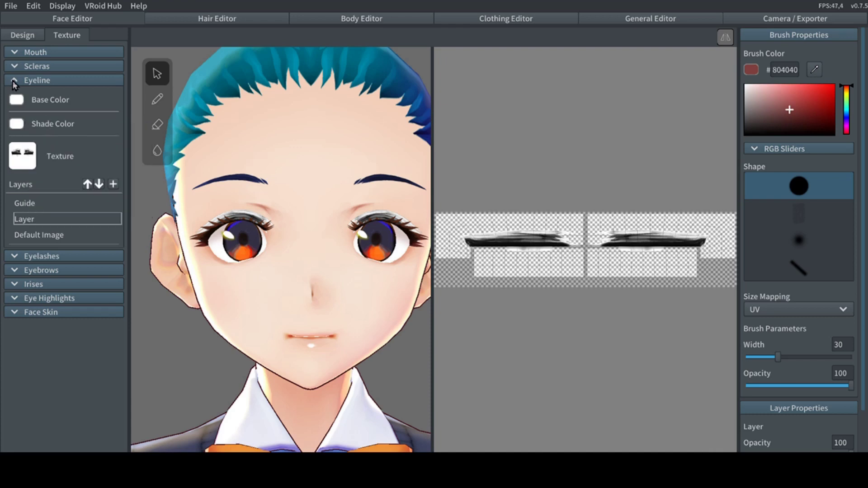
pyautogui.click(15, 85)
pyautogui.click(18, 92)
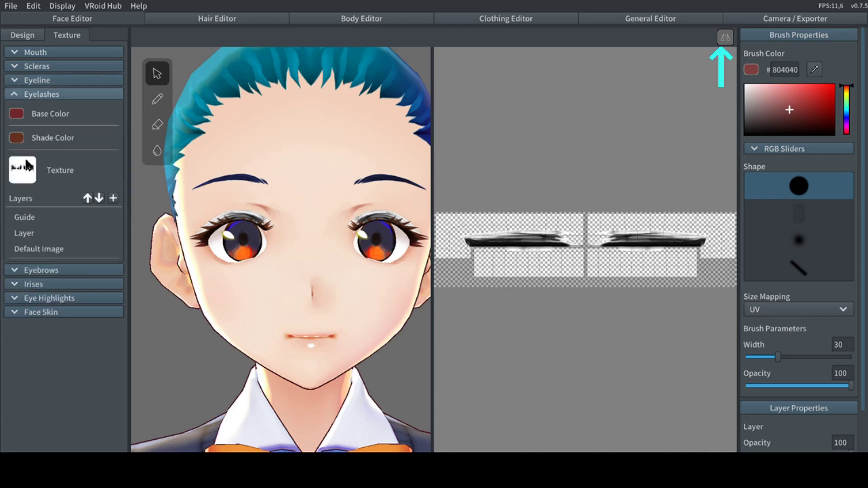
pyautogui.click(26, 233)
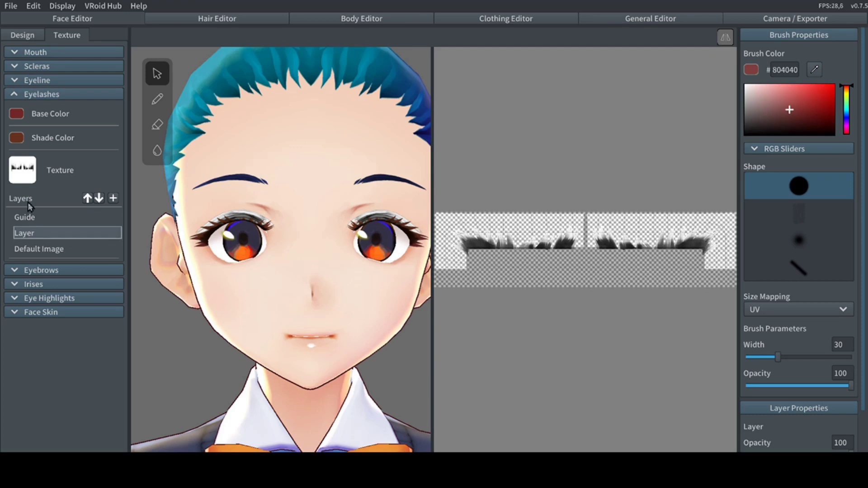
# Set the eyelashes' Shade Color to bright orange and their Base Color to pure red (FF0000)
pyautogui.click(17, 138)
pyautogui.moveTo(96, 189); pyautogui.dragTo(131, 131)
pyautogui.click(16, 114)
pyautogui.click(16, 113)
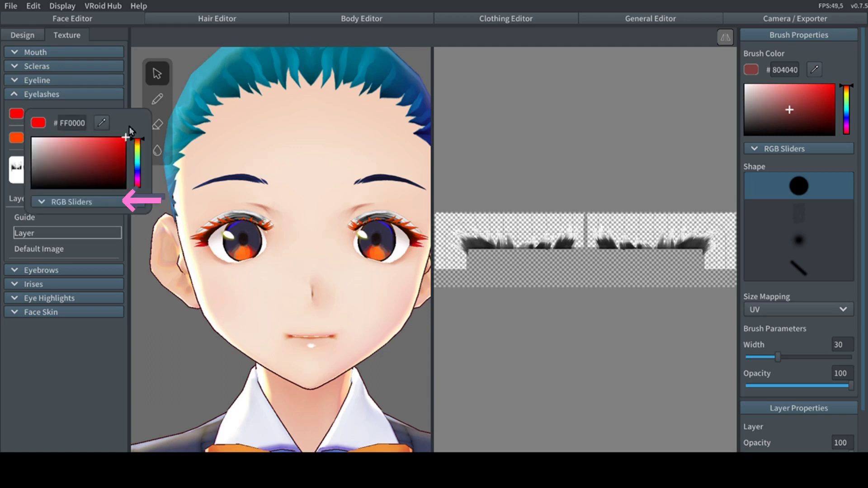
pyautogui.click(816, 83)
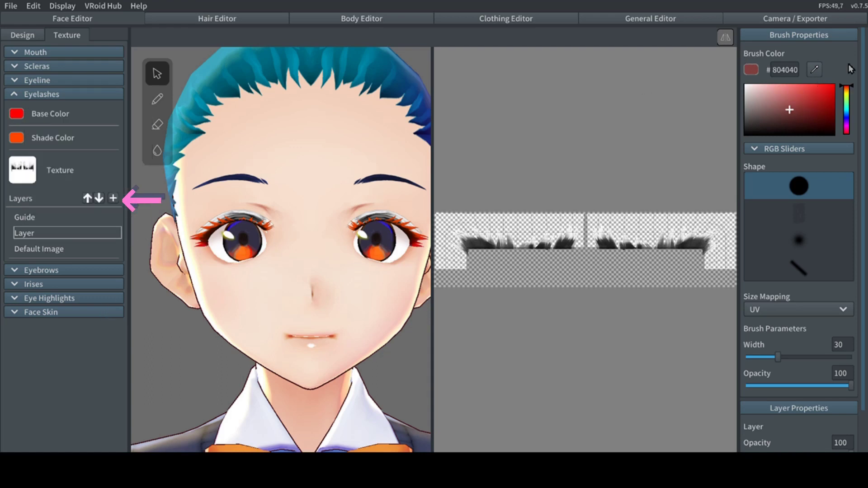
# Paint broad 804040 brush strokes of width 100 over the left half of the eyelash texture
pyautogui.click(157, 98)
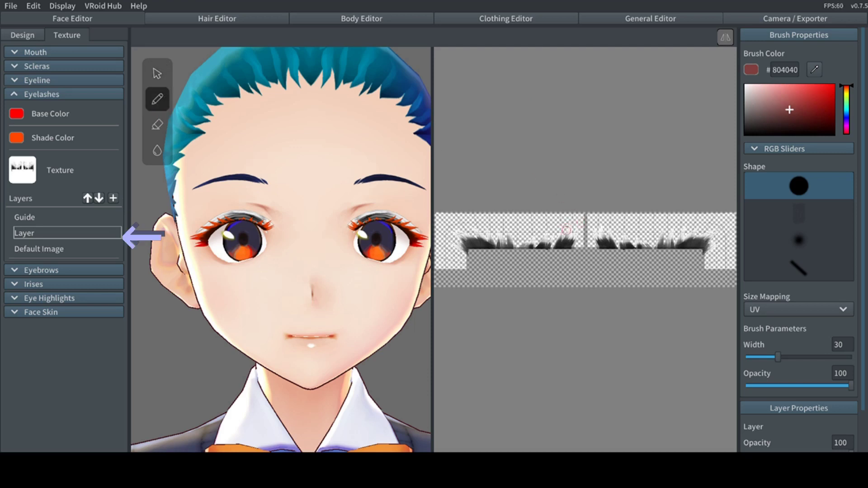
pyautogui.moveTo(769, 358); pyautogui.dragTo(851, 358)
pyautogui.moveTo(525, 248); pyautogui.dragTo(484, 211)
pyautogui.moveTo(540, 262)
pyautogui.mouseDown()
pyautogui.moveTo(468, 232)
pyautogui.moveTo(448, 198)
pyautogui.mouseUp()
pyautogui.moveTo(278, 306)
pyautogui.mouseDown(button='right')
pyautogui.moveTo(294, 300)
pyautogui.moveTo(281, 325)
pyautogui.moveTo(259, 300)
pyautogui.moveTo(269, 310)
pyautogui.mouseUp(button='right')
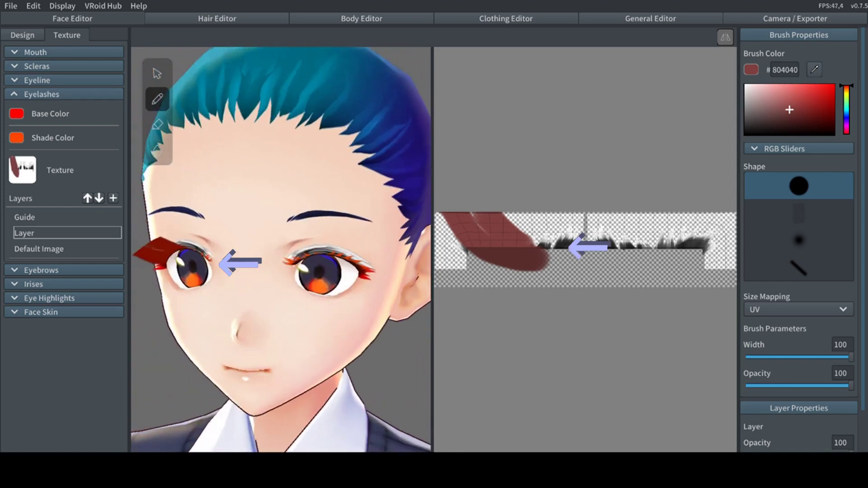
# Reduce the brush width to 43 and paint two diagonal strokes over the right half of the eyelash texture
pyautogui.moveTo(836, 360); pyautogui.dragTo(791, 358)
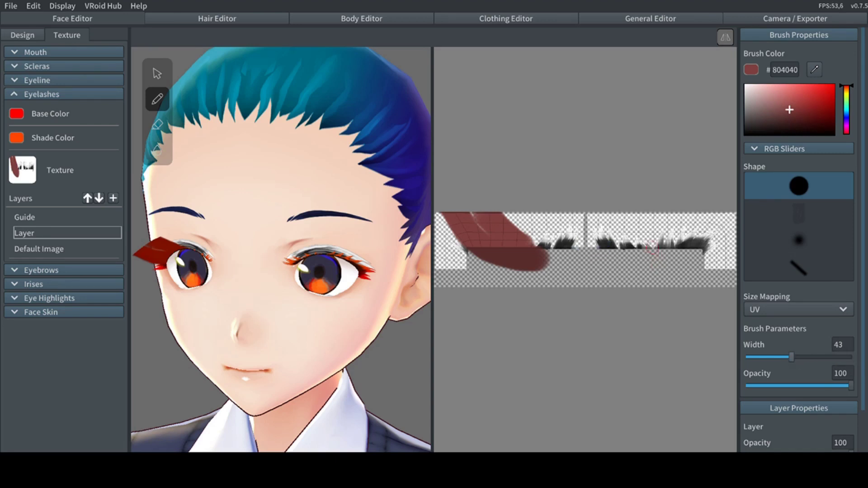
pyautogui.moveTo(652, 249)
pyautogui.mouseDown()
pyautogui.moveTo(680, 229)
pyautogui.moveTo(733, 228)
pyautogui.mouseUp()
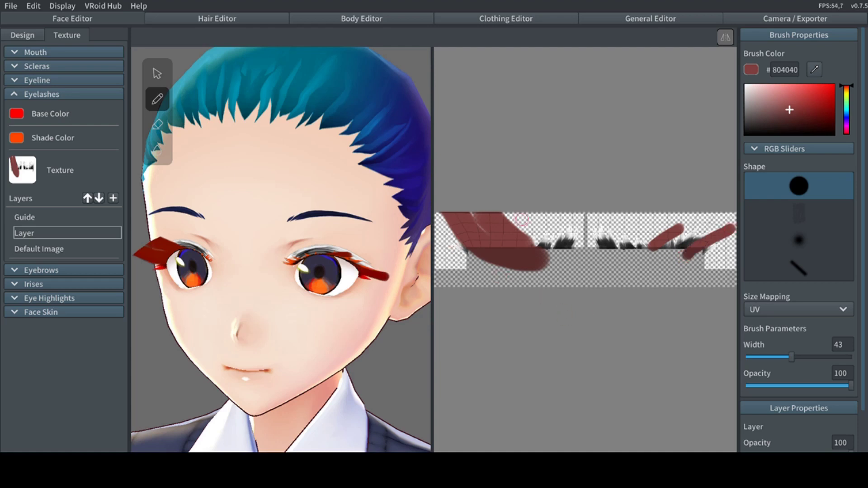
pyautogui.moveTo(397, 235)
pyautogui.mouseDown(button='right')
pyautogui.moveTo(357, 238)
pyautogui.moveTo(400, 230)
pyautogui.mouseUp(button='right')
pyautogui.scroll(5, 370, 238)
pyautogui.scroll(-3, 400, 230)
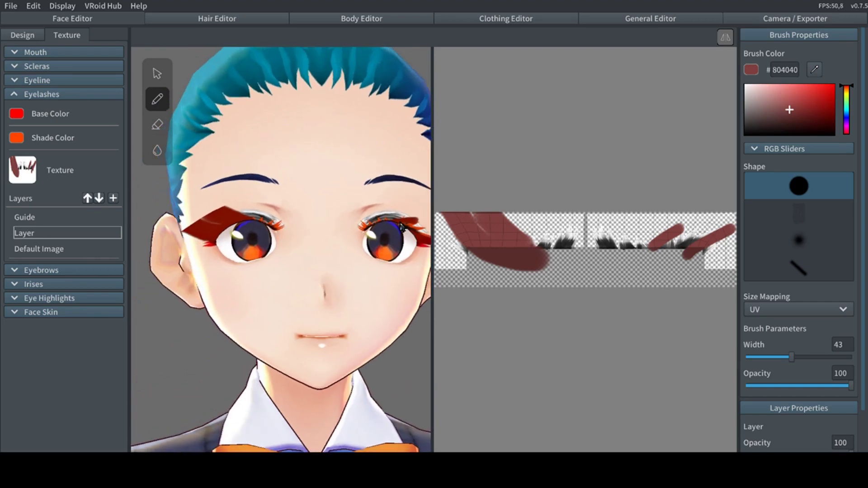
# Hide the painted eyelash layer and collapse the Eyelashes section
pyautogui.rightClick(59, 232)
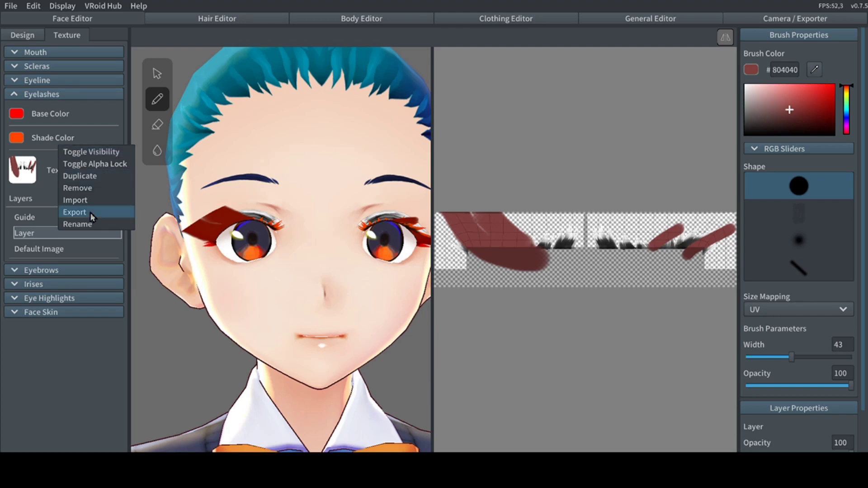
pyautogui.click(110, 153)
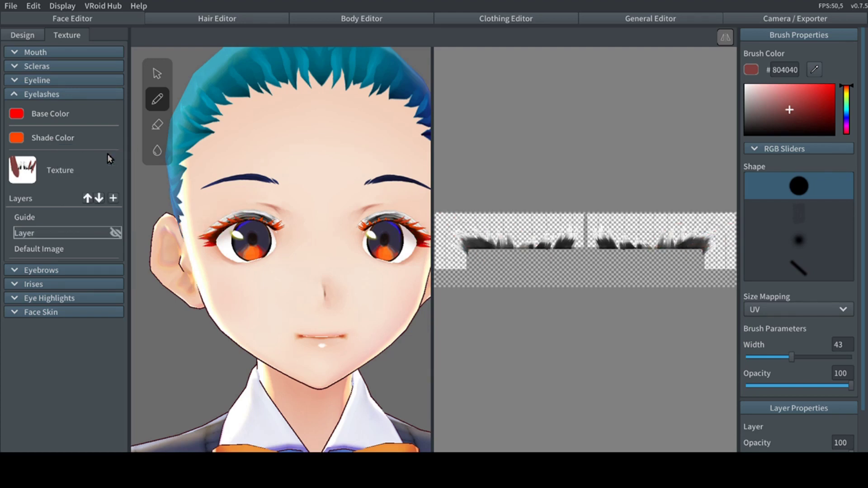
pyautogui.click(72, 95)
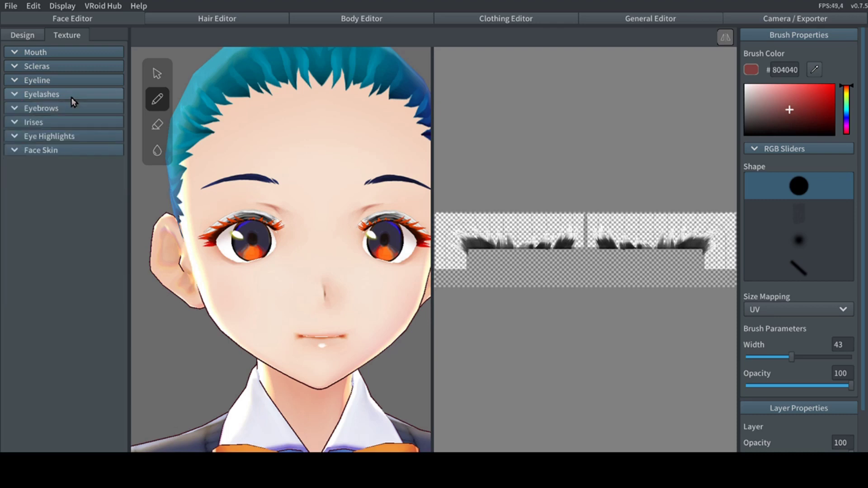
# Add a second editable layer to the Irises texture, look through its layer options, and select the lower layer
pyautogui.click(55, 123)
pyautogui.click(43, 212)
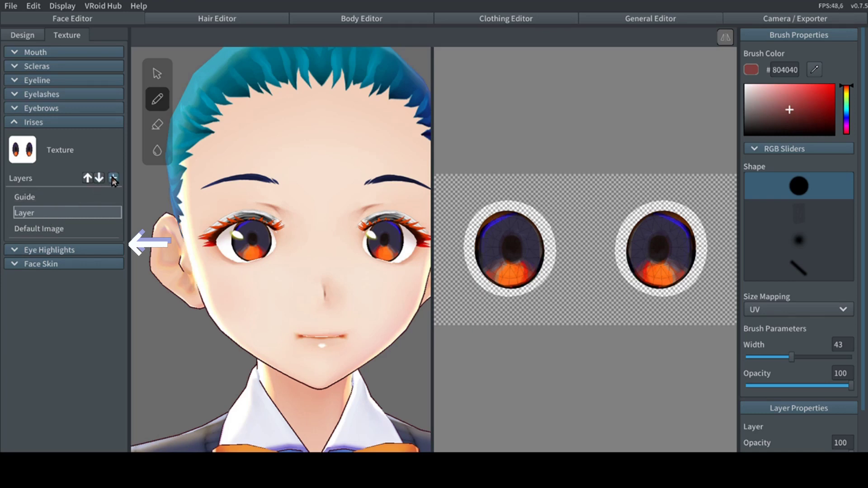
pyautogui.click(114, 179)
pyautogui.click(73, 213)
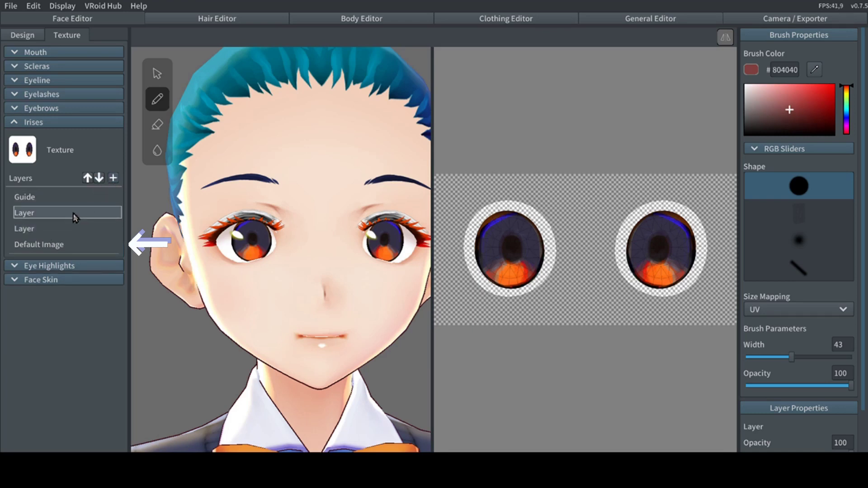
pyautogui.rightClick(75, 216)
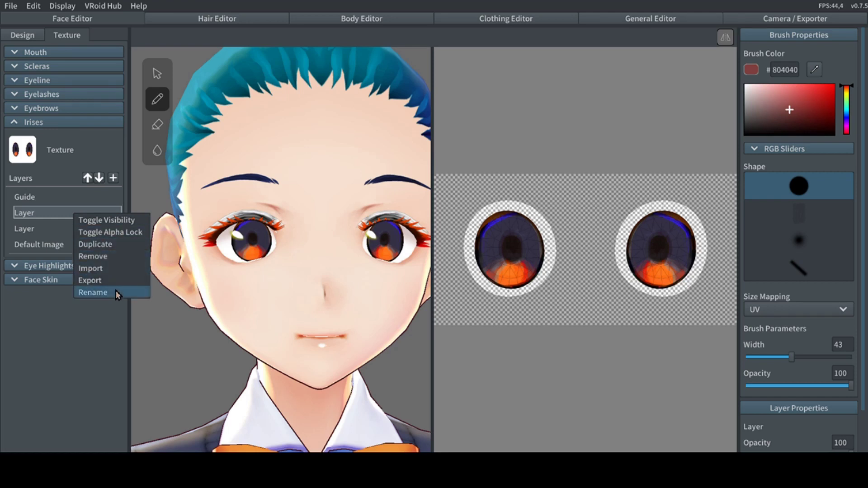
pyautogui.click(62, 233)
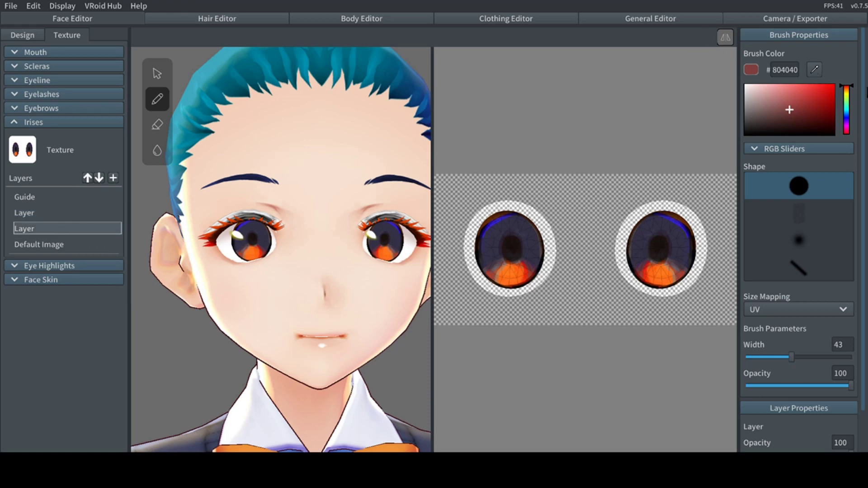
# Paint both irises bright green (00FF38) around the pupils on the lower iris layer
pyautogui.click(847, 103)
pyautogui.click(834, 84)
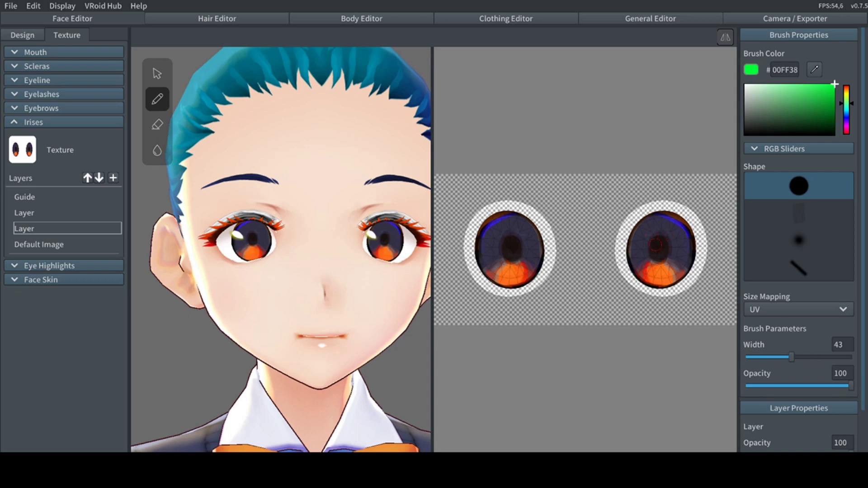
pyautogui.moveTo(656, 237)
pyautogui.mouseDown()
pyautogui.moveTo(667, 226)
pyautogui.moveTo(687, 247)
pyautogui.moveTo(674, 269)
pyautogui.moveTo(642, 267)
pyautogui.moveTo(634, 231)
pyautogui.moveTo(648, 227)
pyautogui.moveTo(674, 261)
pyautogui.moveTo(647, 259)
pyautogui.moveTo(677, 232)
pyautogui.mouseUp()
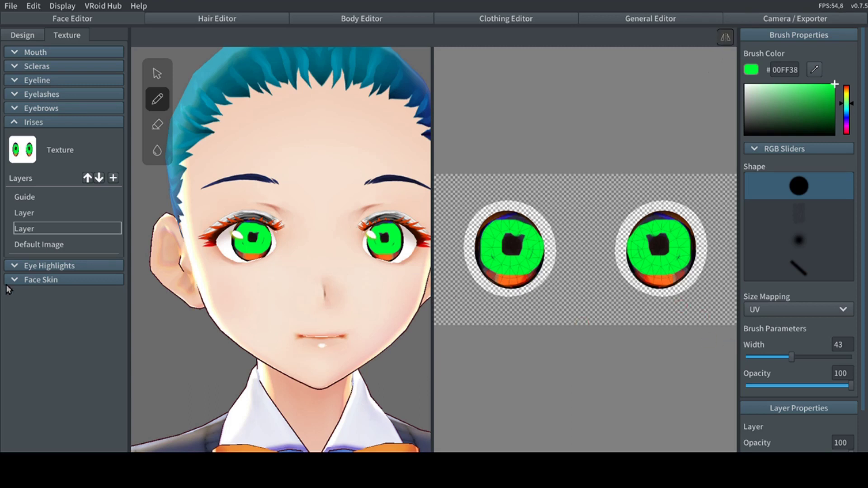
# Paint crossing dark green strokes over both irises on the upper iris layer
pyautogui.click(61, 210)
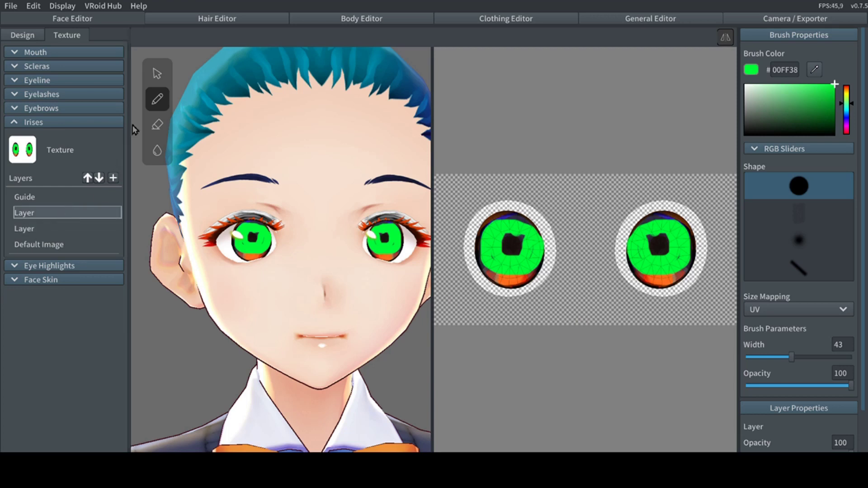
pyautogui.click(809, 107)
pyautogui.moveTo(687, 233); pyautogui.dragTo(625, 261)
pyautogui.moveTo(641, 217)
pyautogui.mouseDown()
pyautogui.moveTo(678, 282)
pyautogui.moveTo(656, 279)
pyautogui.moveTo(670, 195)
pyautogui.moveTo(647, 284)
pyautogui.mouseUp()
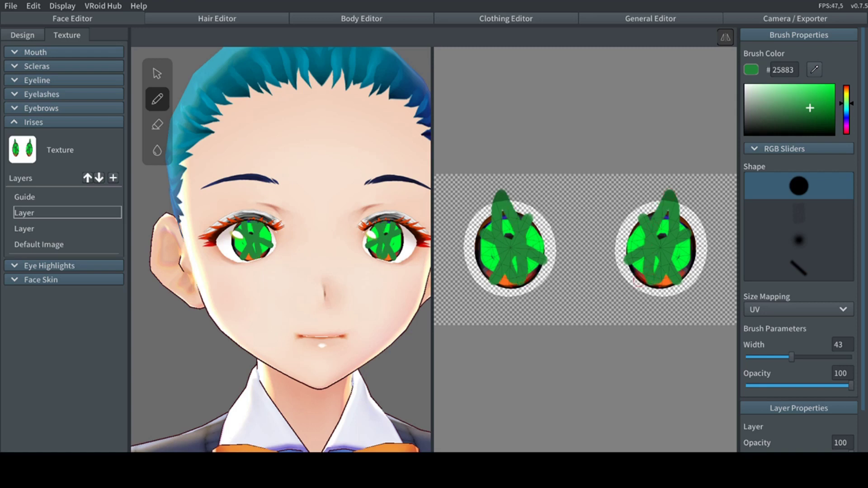
# Try the Blur tool at width 100, and erase part of the bright green paint on the lower iris layer
pyautogui.click(157, 150)
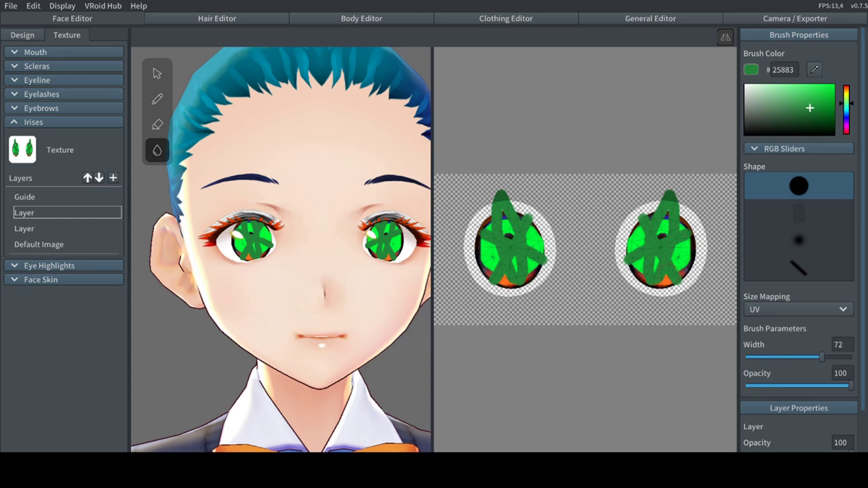
pyautogui.moveTo(831, 358); pyautogui.dragTo(850, 357)
pyautogui.click(66, 230)
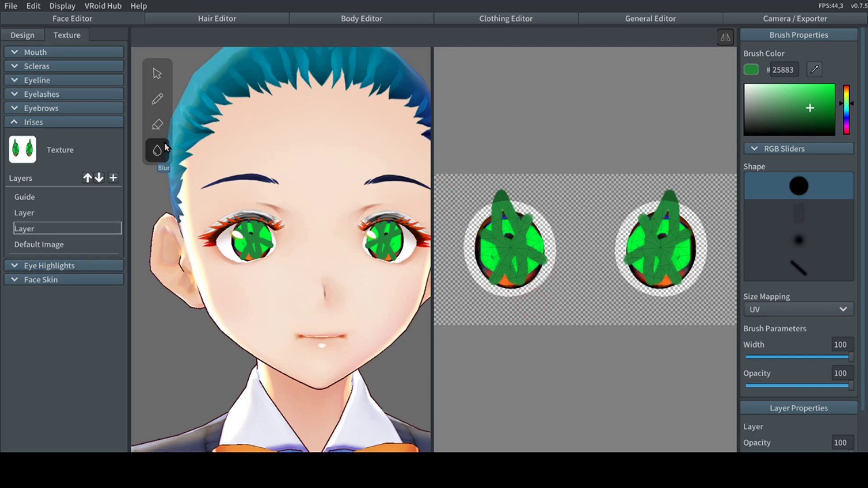
pyautogui.click(157, 125)
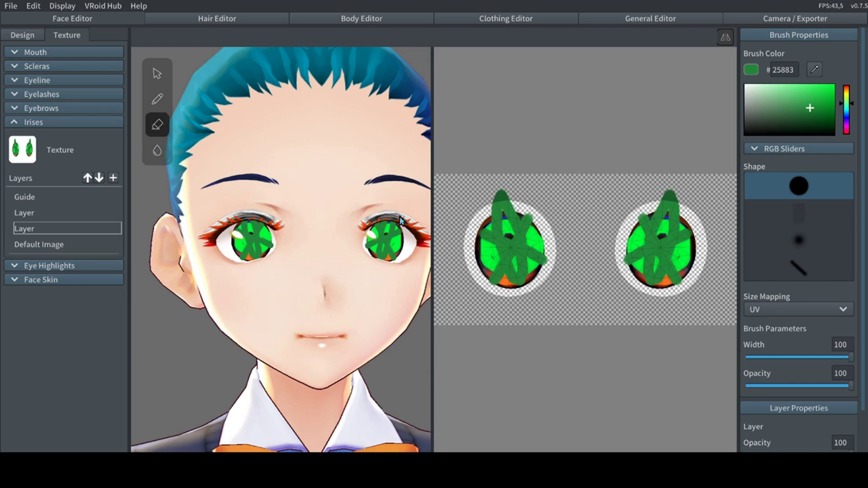
pyautogui.moveTo(642, 231); pyautogui.dragTo(632, 253)
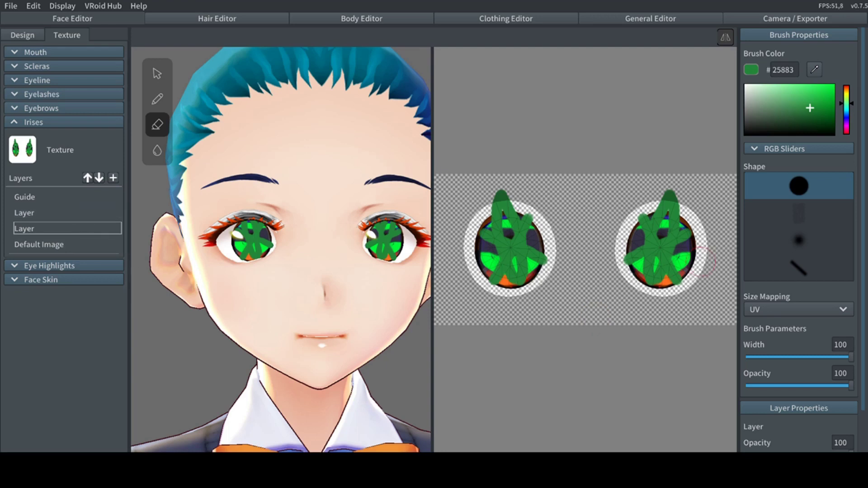
# Paint horizontal dark green strokes across the irises on the lower layer with the soft round brush shape
pyautogui.click(788, 244)
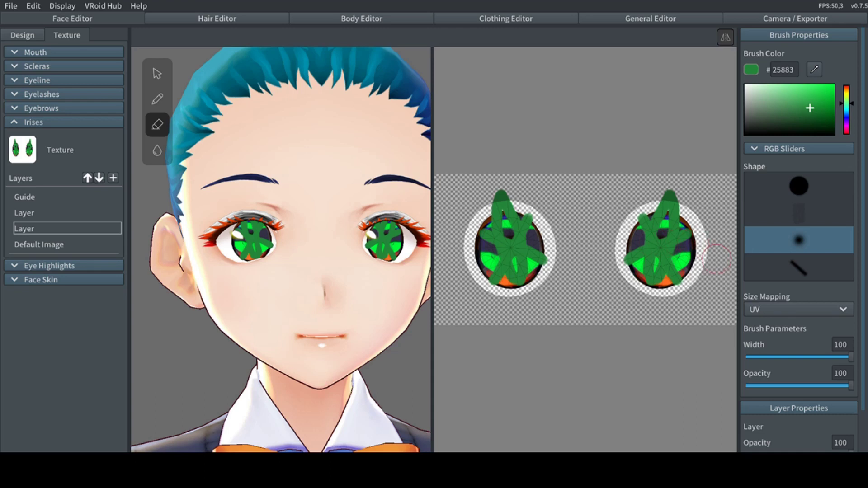
pyautogui.click(157, 98)
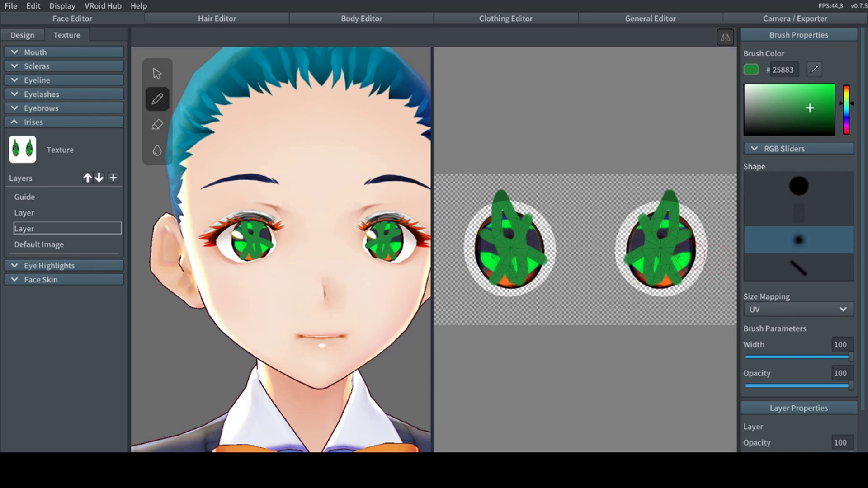
pyautogui.moveTo(608, 240)
pyautogui.mouseDown()
pyautogui.moveTo(750, 242)
pyautogui.moveTo(678, 249)
pyautogui.moveTo(775, 258)
pyautogui.moveTo(653, 251)
pyautogui.mouseUp()
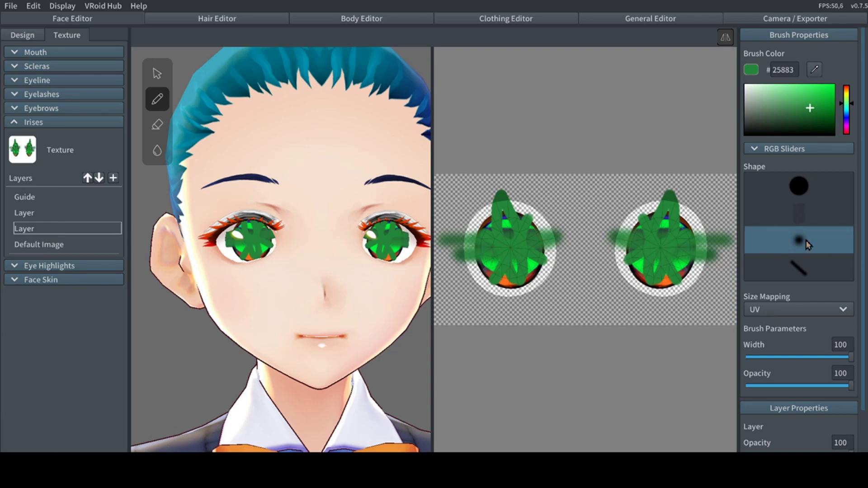
# Paint white (FFFFFF) strokes over the irises on the lower layer with the slanted line brush shape
pyautogui.click(799, 268)
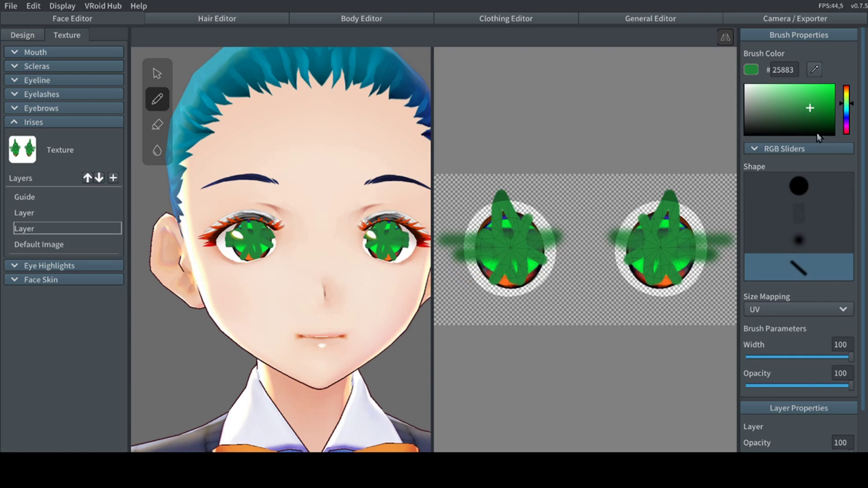
pyautogui.click(745, 85)
pyautogui.moveTo(498, 274)
pyautogui.mouseDown()
pyautogui.moveTo(490, 248)
pyautogui.moveTo(508, 216)
pyautogui.moveTo(533, 244)
pyautogui.moveTo(533, 288)
pyautogui.mouseUp()
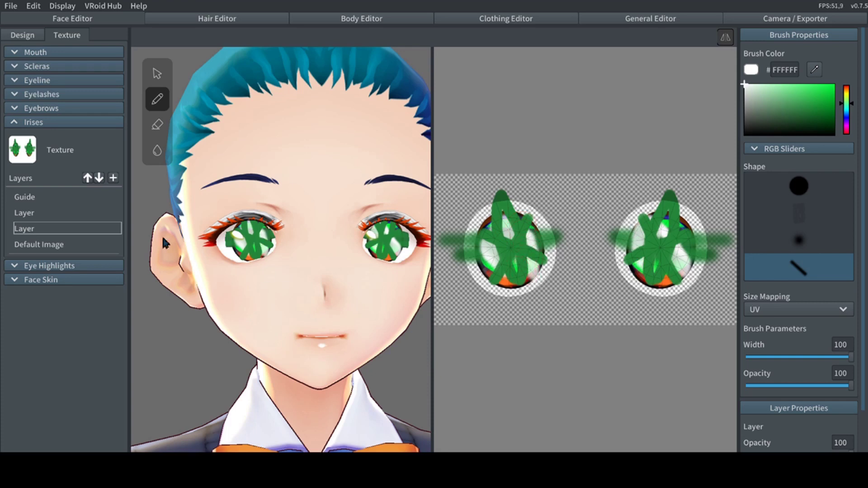
# Add a new top layer to the Irises and paint dark blue (133E86) slanted strokes over both irises
pyautogui.click(103, 212)
pyautogui.click(113, 179)
pyautogui.click(86, 213)
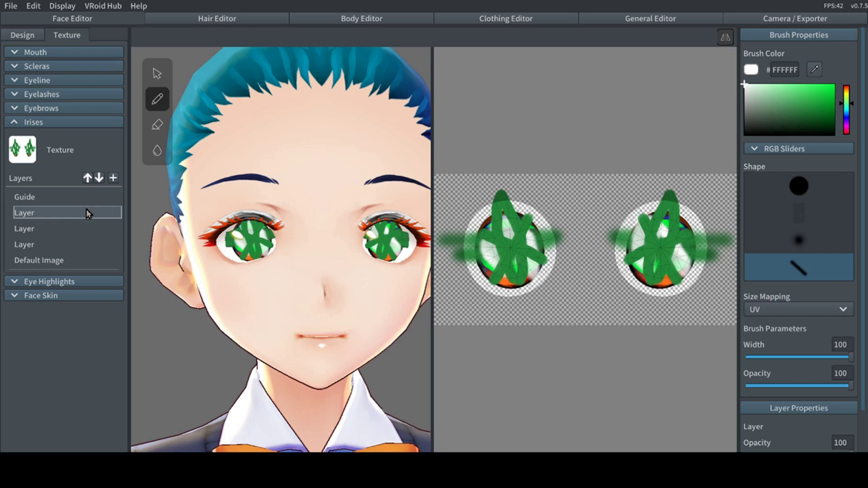
pyautogui.moveTo(477, 233)
pyautogui.mouseDown()
pyautogui.moveTo(508, 244)
pyautogui.moveTo(552, 223)
pyautogui.moveTo(549, 255)
pyautogui.moveTo(520, 280)
pyautogui.mouseUp()
pyautogui.click(822, 109)
pyautogui.click(844, 114)
pyautogui.moveTo(703, 227)
pyautogui.mouseDown()
pyautogui.moveTo(687, 255)
pyautogui.moveTo(642, 296)
pyautogui.moveTo(628, 262)
pyautogui.moveTo(688, 231)
pyautogui.moveTo(698, 215)
pyautogui.moveTo(651, 242)
pyautogui.moveTo(645, 260)
pyautogui.moveTo(667, 220)
pyautogui.moveTo(673, 287)
pyautogui.mouseUp()
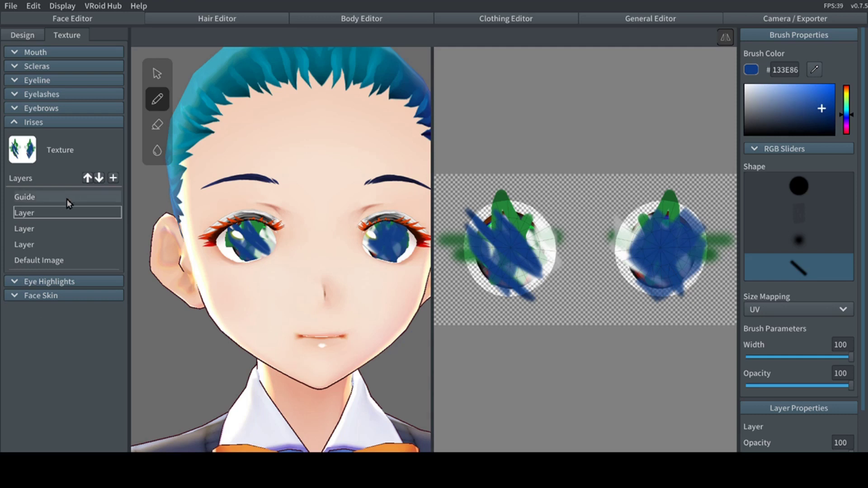
# Remove the top iris layer with the blue strokes and open the options of the next layer down
pyautogui.rightClick(61, 213)
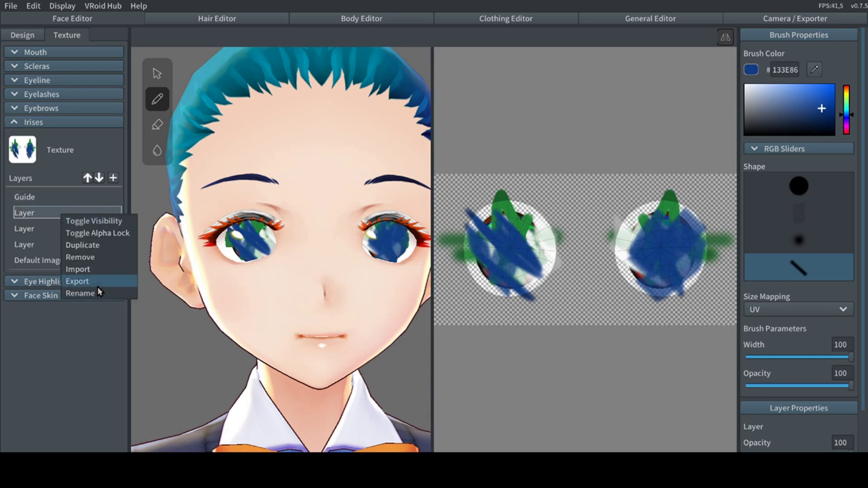
pyautogui.click(99, 257)
pyautogui.rightClick(83, 216)
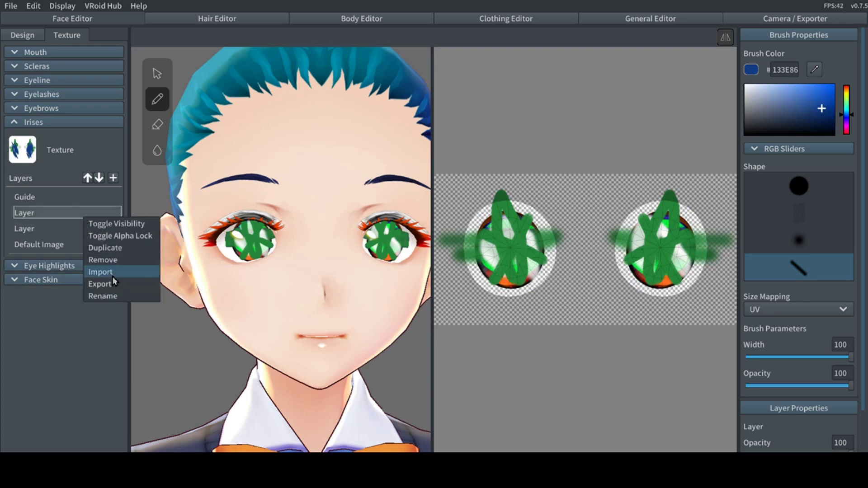
# Remove both remaining painted layers from the Irises texture
pyautogui.click(119, 262)
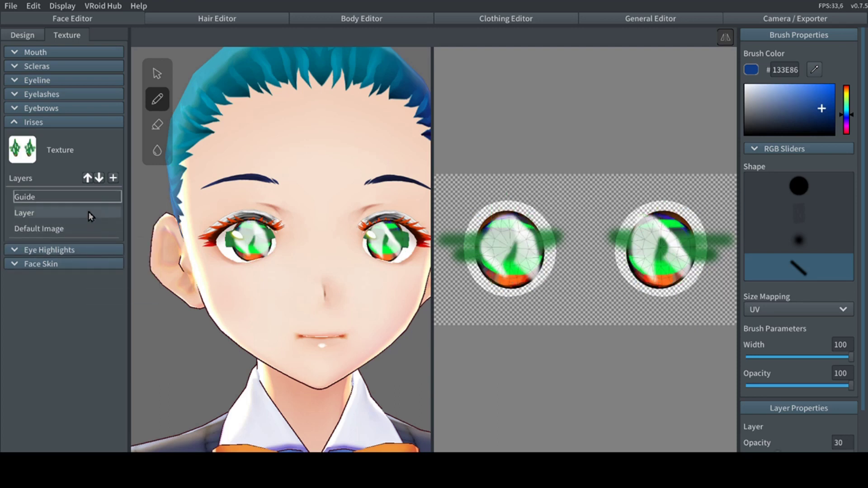
pyautogui.rightClick(90, 217)
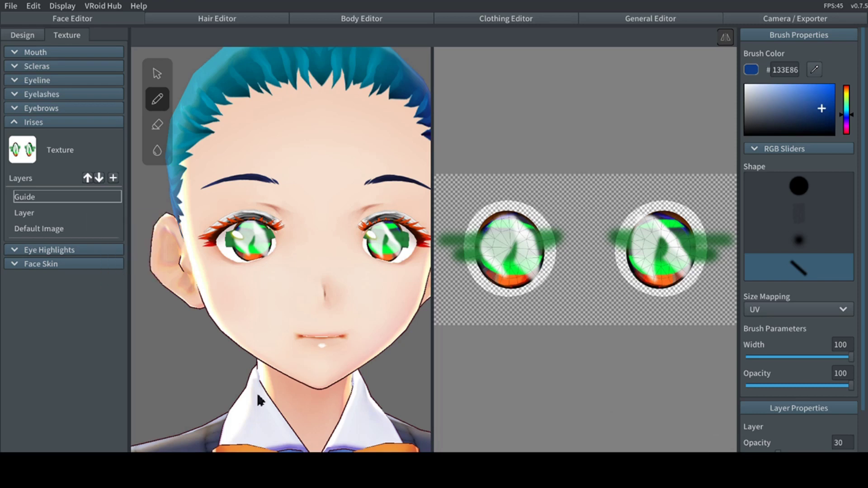
# Paint an off-white (F0F0F0) horizontal stroke across the upper irises on the Eye Highlights layer with the slanted line brush shape
pyautogui.click(50, 250)
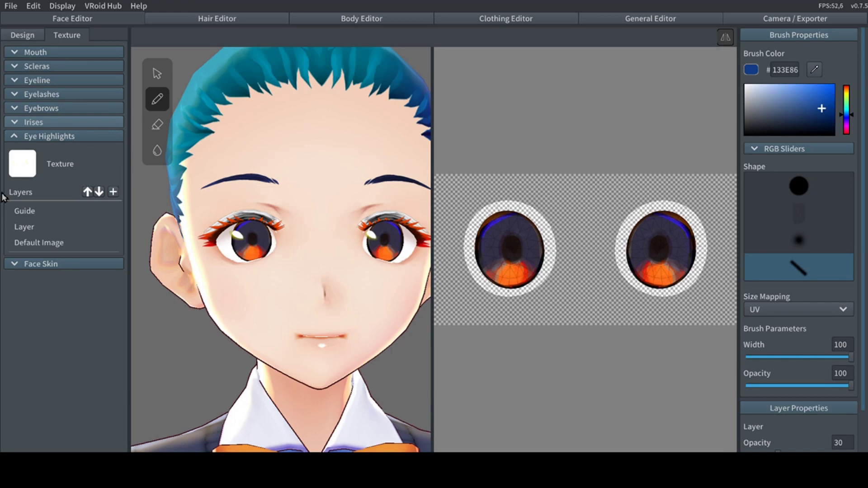
pyautogui.click(65, 226)
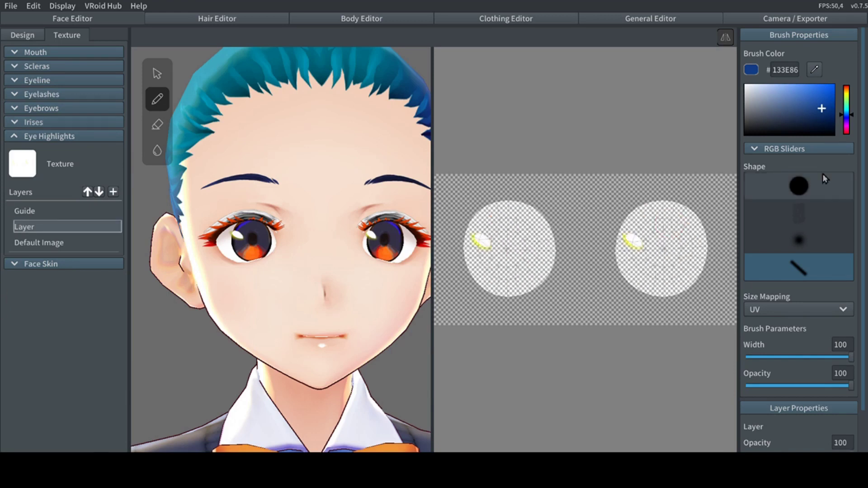
pyautogui.moveTo(767, 98); pyautogui.dragTo(736, 88)
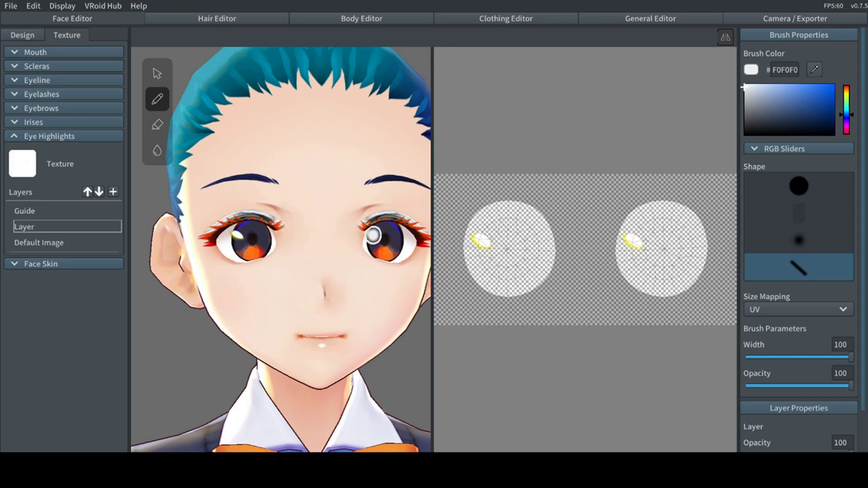
pyautogui.moveTo(370, 233)
pyautogui.mouseDown()
pyautogui.moveTo(397, 231)
pyautogui.moveTo(385, 232)
pyautogui.mouseUp()
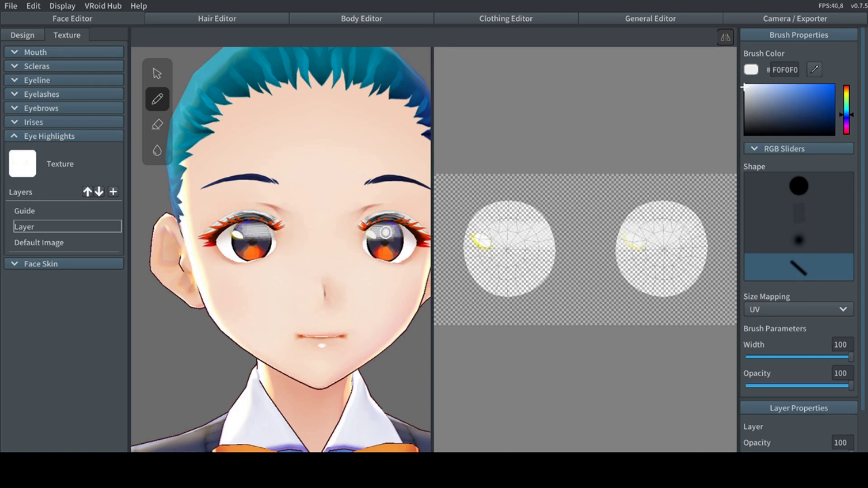
# Paint an off-white round highlight on the lower outer part of each iris with the solid round brush shape
pyautogui.click(798, 185)
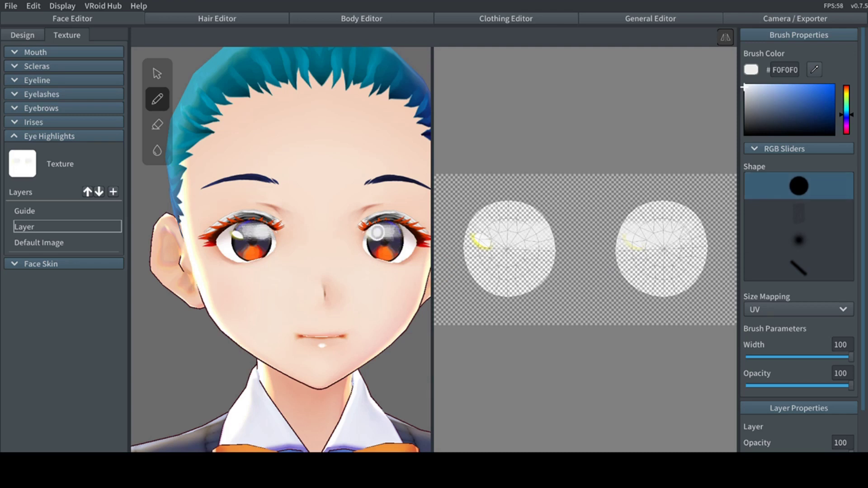
pyautogui.moveTo(398, 246); pyautogui.dragTo(395, 246)
pyautogui.click(394, 246)
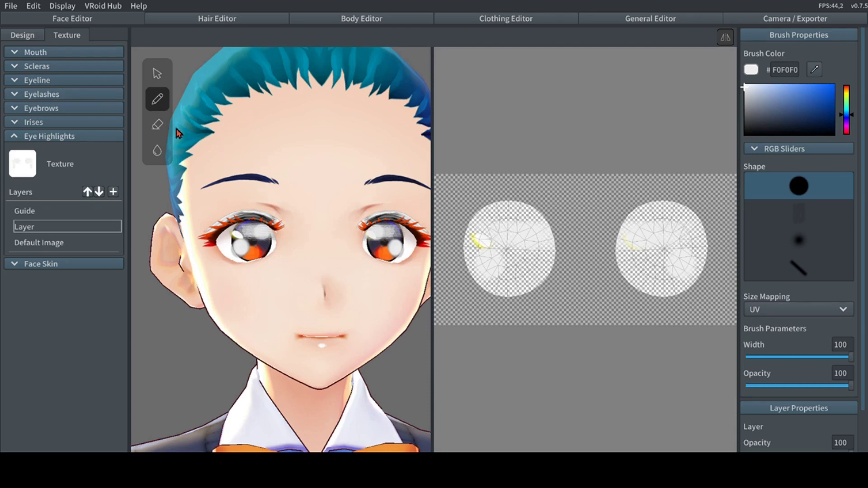
# Erase the off-white strokes across the upper part of the irises, keeping the lower round highlights
pyautogui.click(157, 124)
pyautogui.click(258, 226)
pyautogui.moveTo(258, 226)
pyautogui.mouseDown()
pyautogui.moveTo(251, 232)
pyautogui.moveTo(249, 218)
pyautogui.moveTo(253, 236)
pyautogui.moveTo(246, 223)
pyautogui.mouseUp()
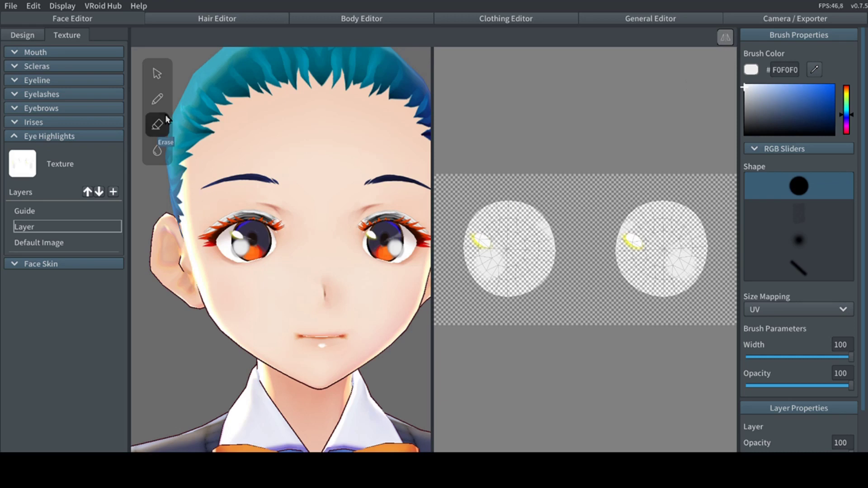
# Paint off-white round highlights on the upper inner part of both irises with the solid round brush
pyautogui.click(161, 101)
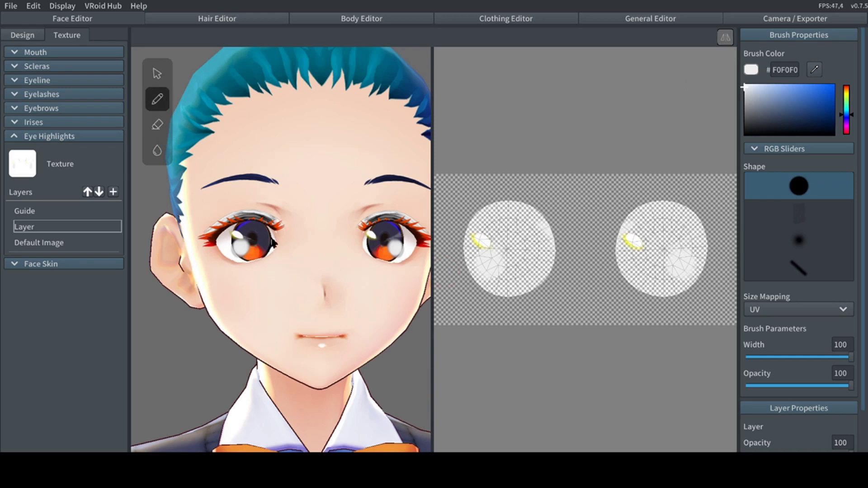
pyautogui.click(260, 231)
pyautogui.click(257, 230)
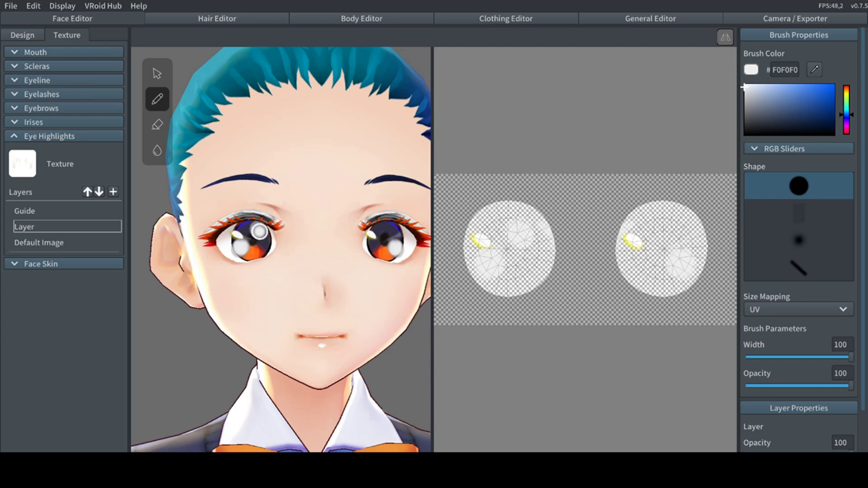
pyautogui.click(381, 230)
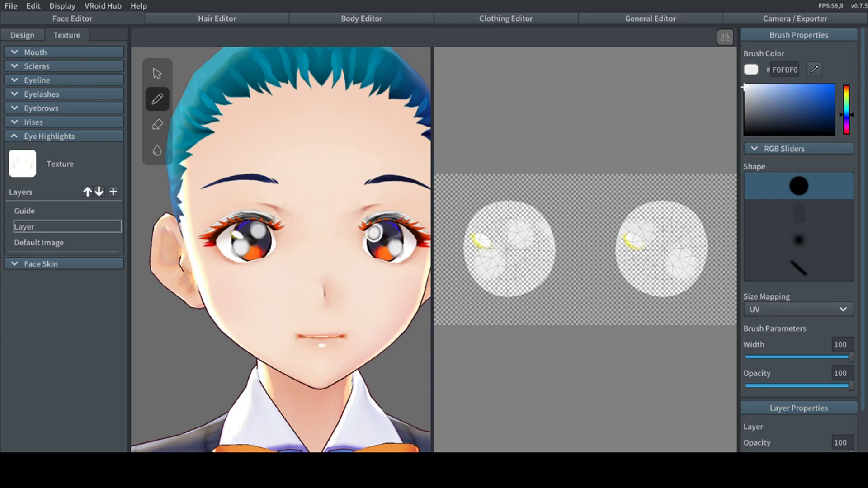
pyautogui.click(381, 231)
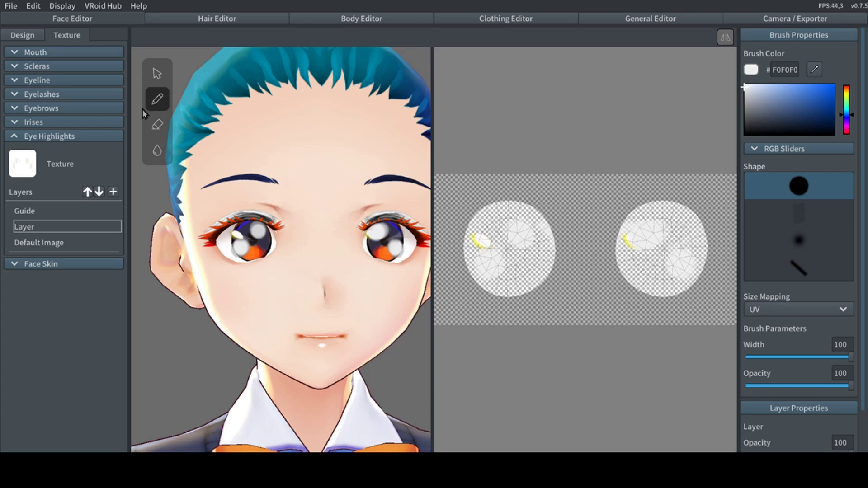
# Remove the painted layer from the Eye Highlights texture
pyautogui.click(157, 125)
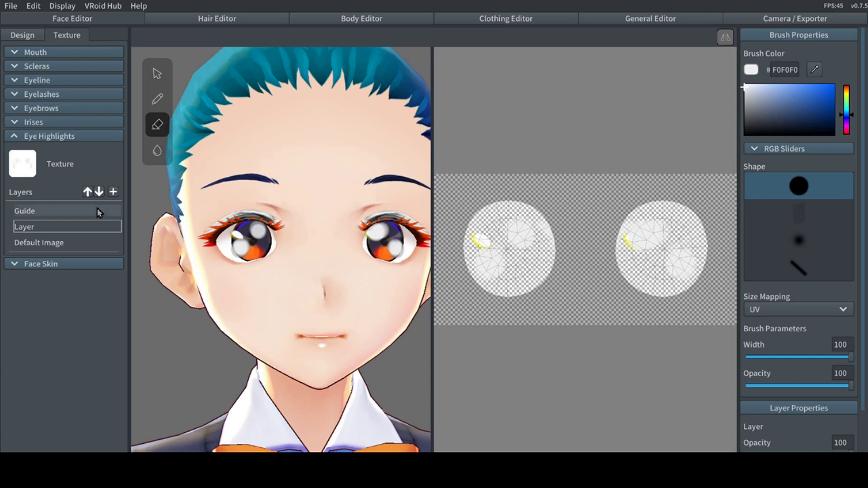
pyautogui.rightClick(86, 228)
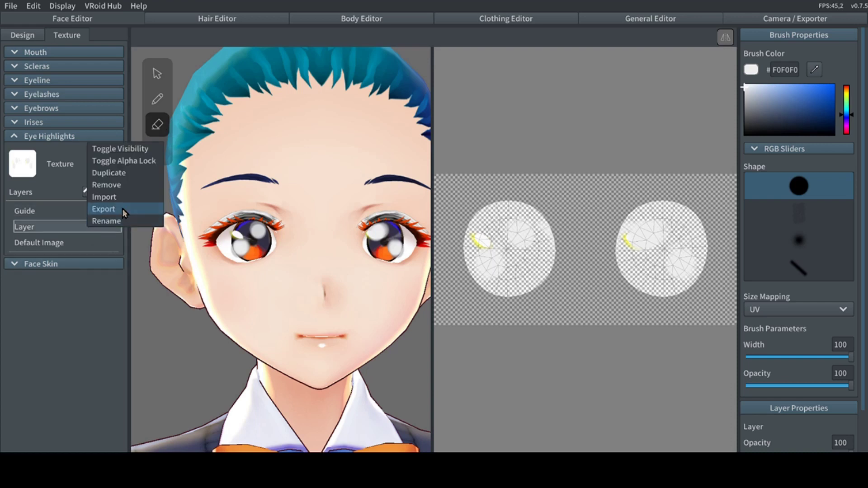
pyautogui.click(108, 184)
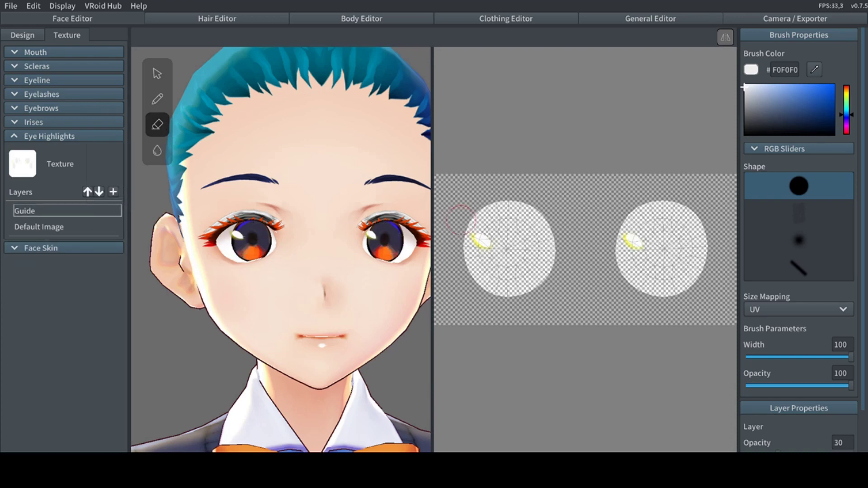
# Select the paint layer of the Face Skin texture and change the skin's shade color to near-white
pyautogui.click(80, 136)
pyautogui.click(74, 150)
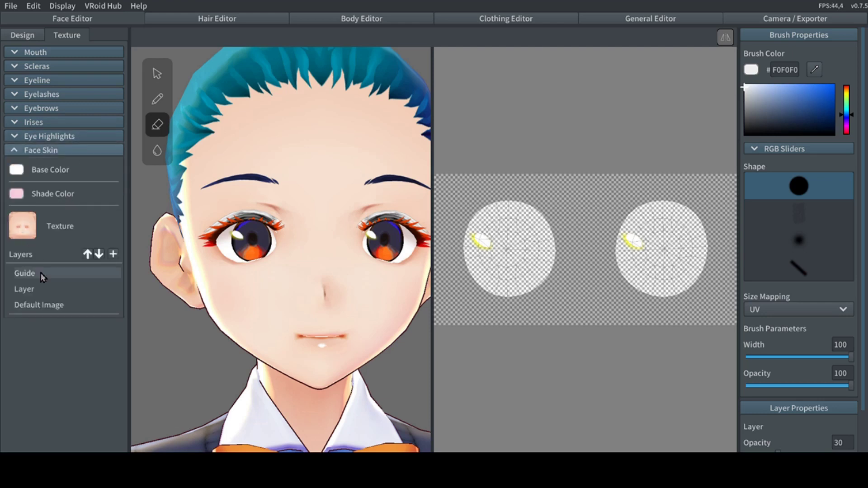
pyautogui.click(43, 289)
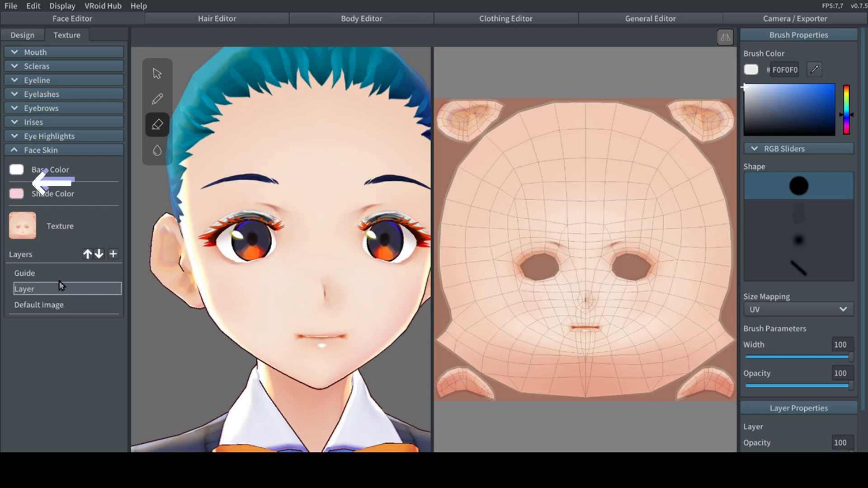
pyautogui.click(21, 195)
pyautogui.click(36, 220)
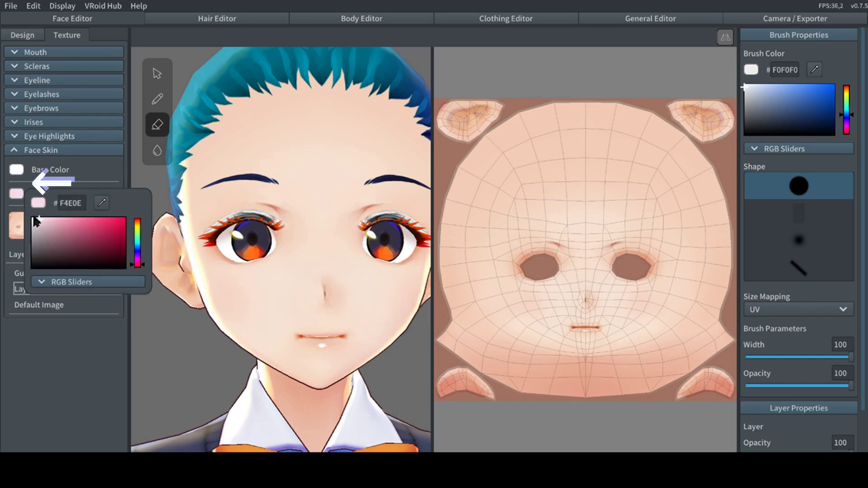
pyautogui.moveTo(39, 216); pyautogui.dragTo(33, 218)
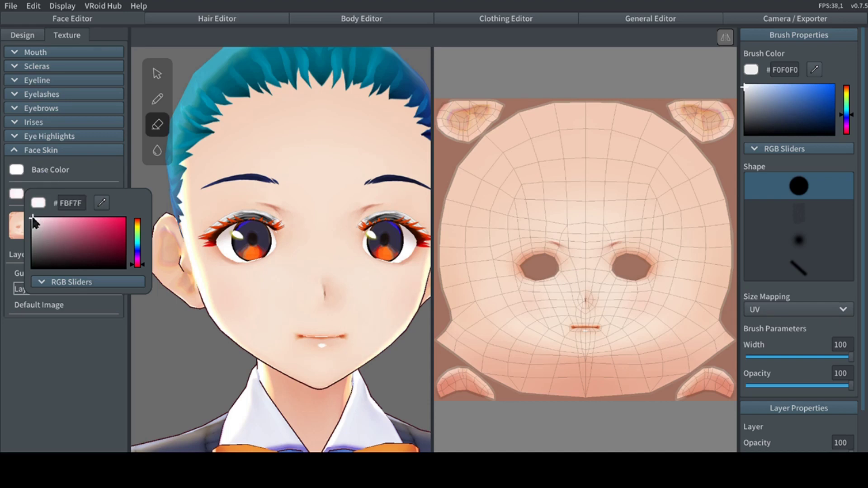
pyautogui.click(62, 375)
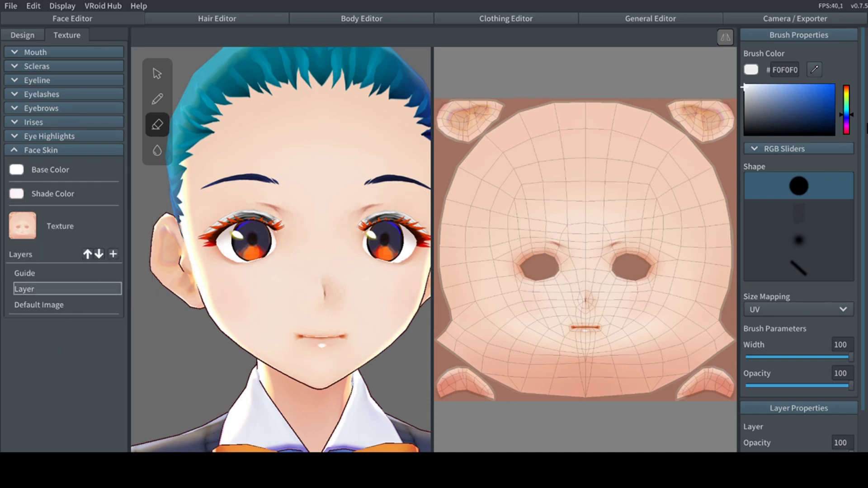
# Paint pale cream vertical strokes over the middle of the face on the Face Skin layer with the solid round brush
pyautogui.click(846, 95)
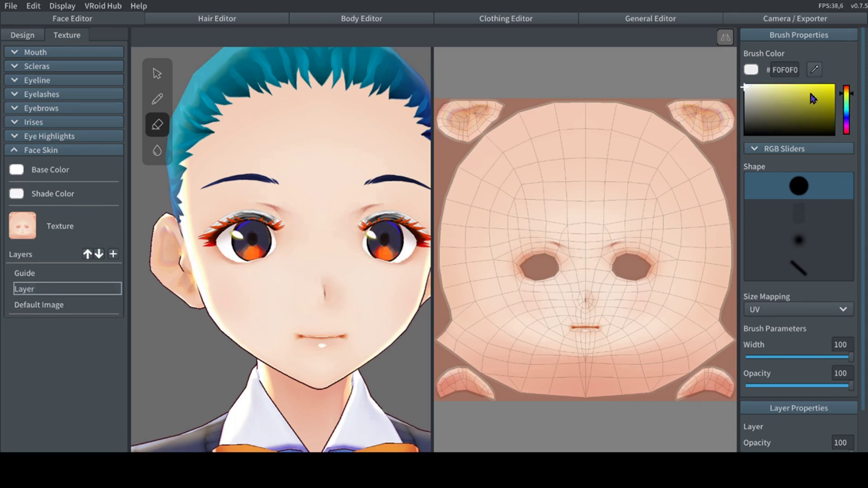
pyautogui.moveTo(849, 97); pyautogui.dragTo(848, 90)
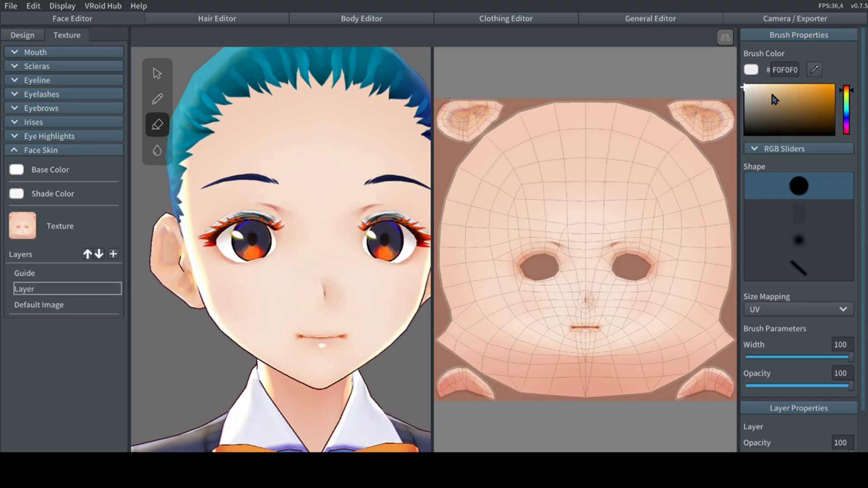
pyautogui.click(757, 85)
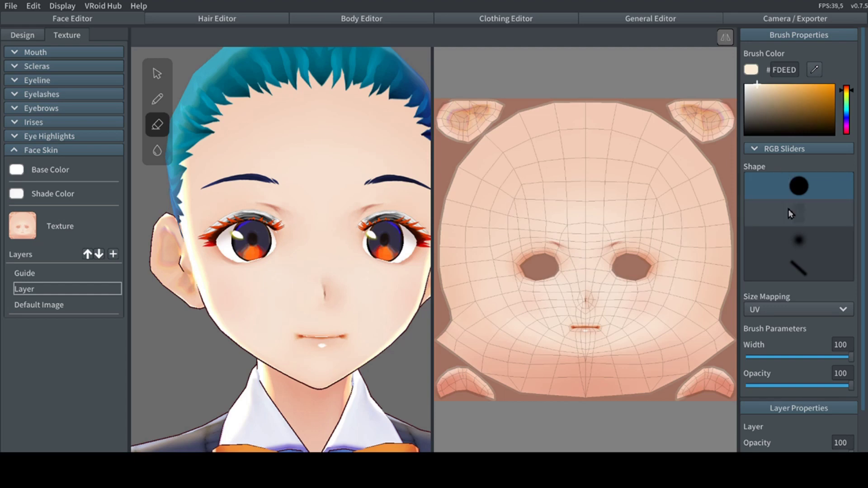
pyautogui.click(152, 103)
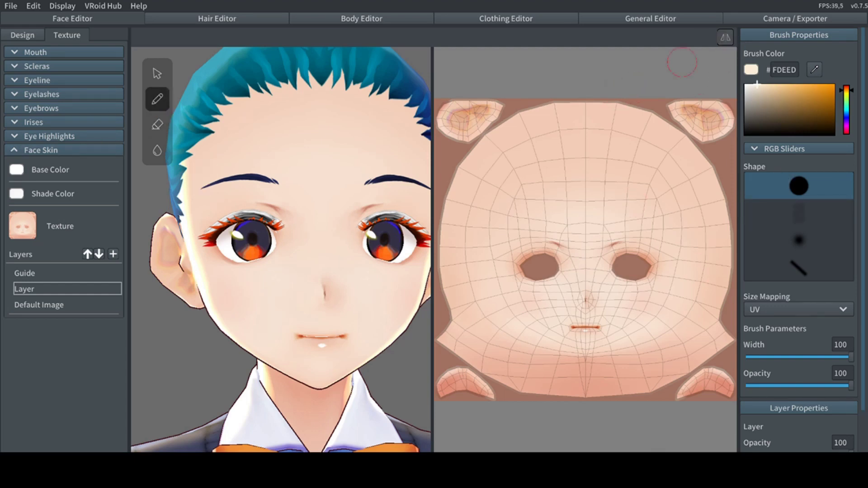
pyautogui.moveTo(637, 87)
pyautogui.mouseDown()
pyautogui.moveTo(650, 404)
pyautogui.moveTo(657, 322)
pyautogui.mouseUp()
pyautogui.moveTo(567, 208)
pyautogui.mouseDown()
pyautogui.moveTo(566, 100)
pyautogui.moveTo(573, 388)
pyautogui.mouseUp()
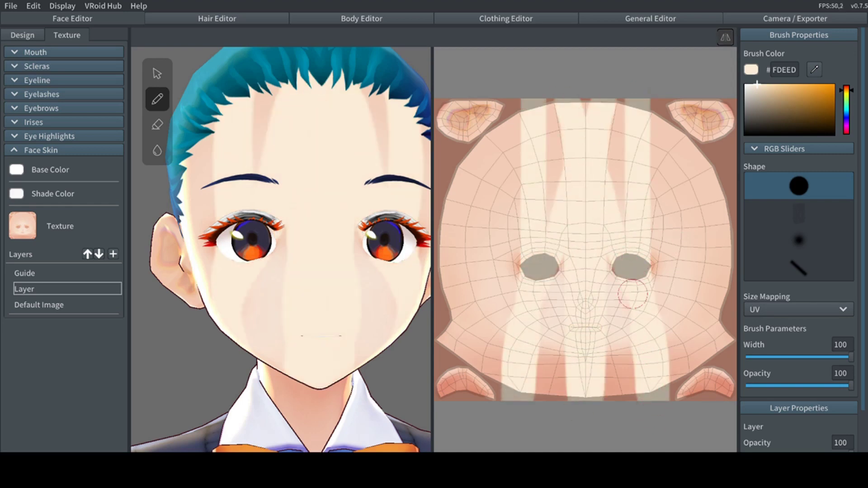
pyautogui.moveTo(632, 368); pyautogui.dragTo(635, 334)
pyautogui.moveTo(645, 184)
pyautogui.mouseDown()
pyautogui.moveTo(629, 225)
pyautogui.moveTo(608, 370)
pyautogui.moveTo(615, 407)
pyautogui.mouseUp()
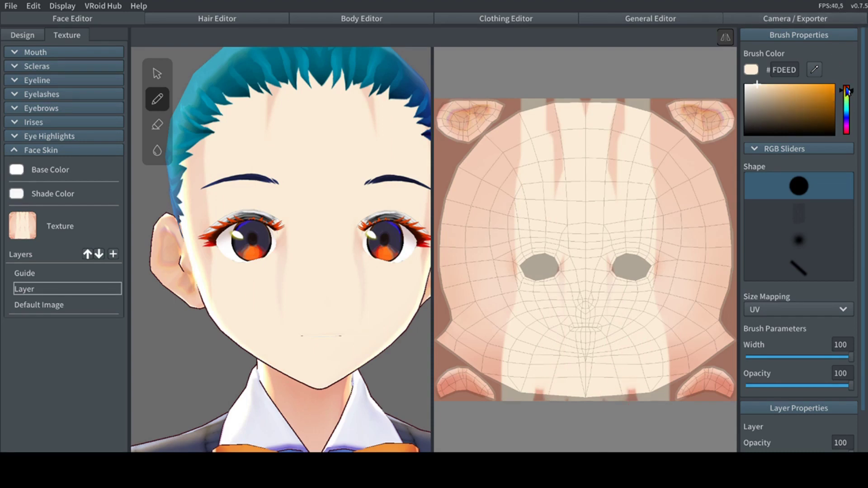
# Paint tan and dark brown (66442A) vertical strokes down both sides of the face on the Face Skin layer
pyautogui.click(784, 93)
pyautogui.moveTo(669, 282)
pyautogui.mouseDown()
pyautogui.moveTo(641, 111)
pyautogui.moveTo(630, 400)
pyautogui.mouseUp()
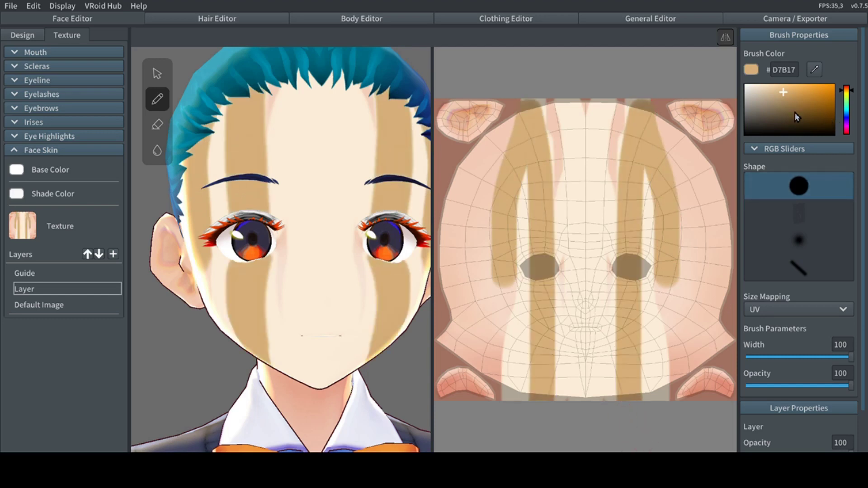
pyautogui.click(784, 108)
pyautogui.moveTo(848, 95); pyautogui.dragTo(849, 94)
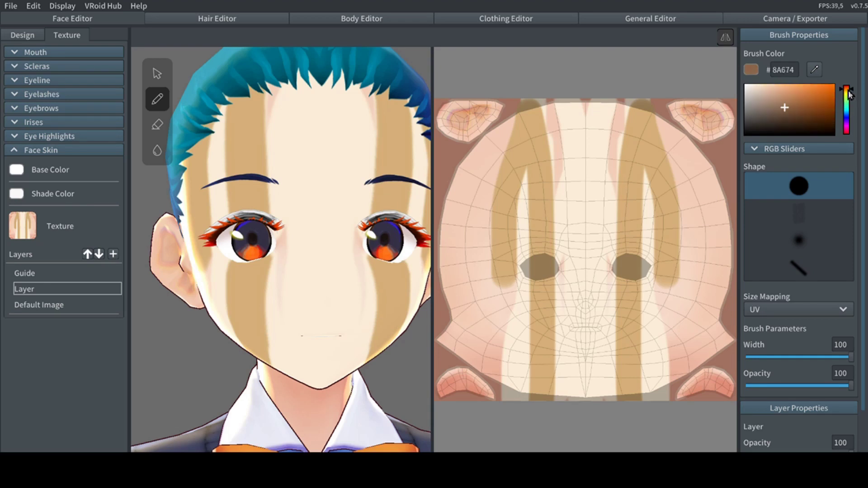
pyautogui.click(796, 114)
pyautogui.moveTo(485, 113); pyautogui.dragTo(492, 212)
pyautogui.moveTo(503, 287)
pyautogui.mouseDown()
pyautogui.moveTo(523, 429)
pyautogui.moveTo(554, 150)
pyautogui.mouseUp()
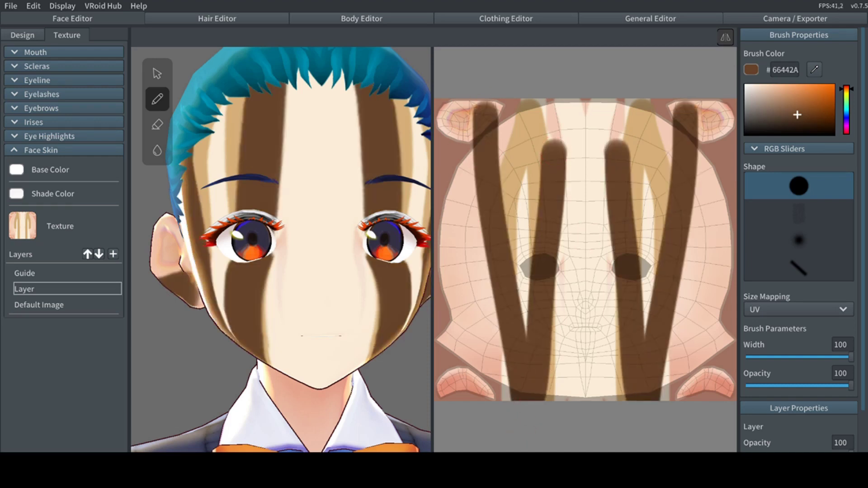
# Remove the painted Face Skin layer, add a new empty one in its place and select it
pyautogui.rightClick(49, 292)
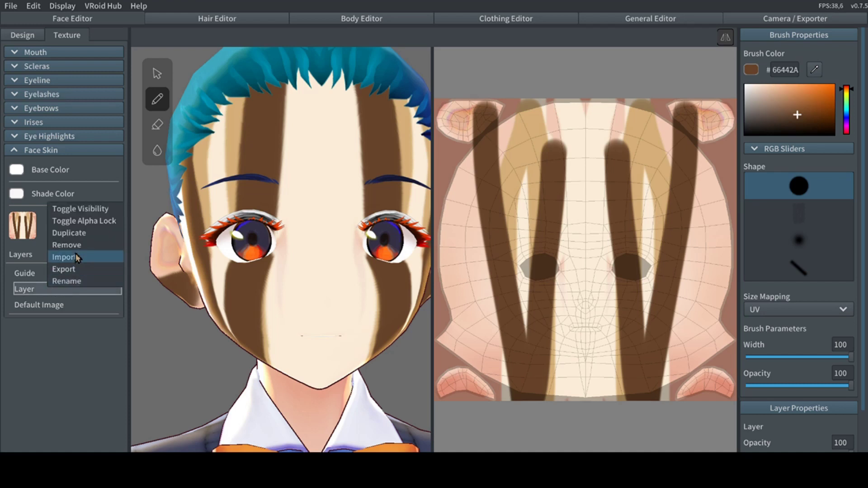
pyautogui.click(77, 245)
pyautogui.click(64, 273)
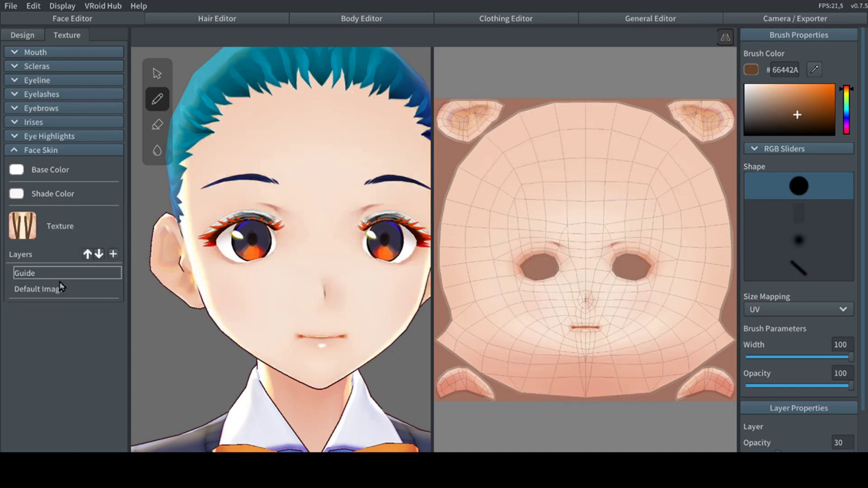
pyautogui.click(114, 254)
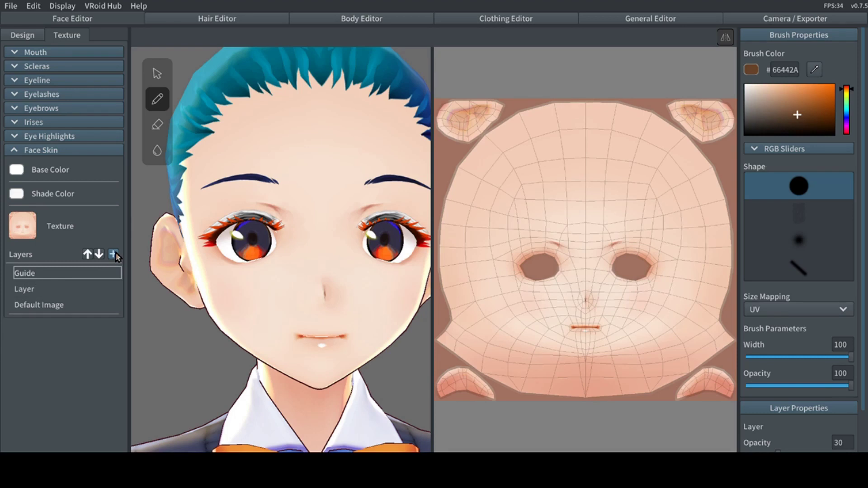
pyautogui.click(80, 290)
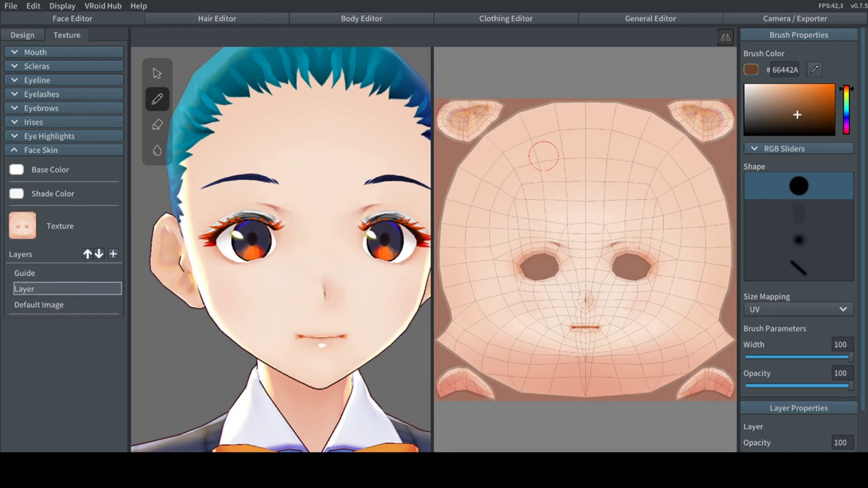
# Set the Face Skin base color to a greyish pink and its shade color to a darker brownish pink
pyautogui.click(17, 169)
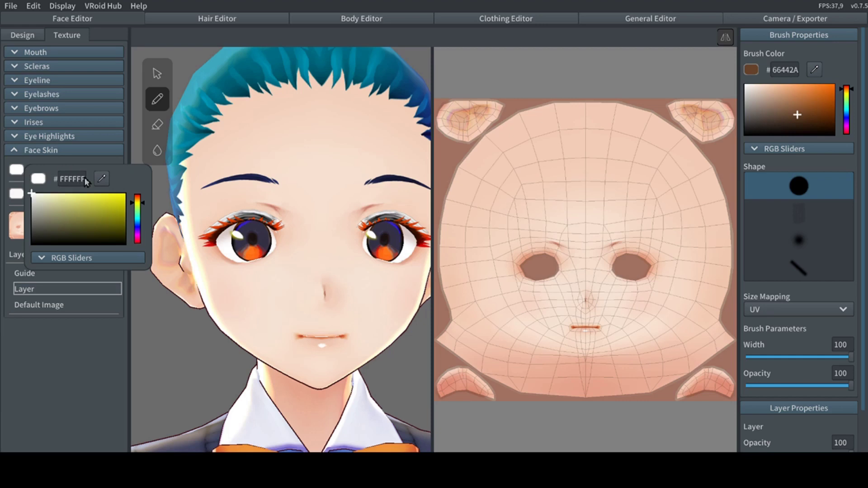
pyautogui.click(137, 197)
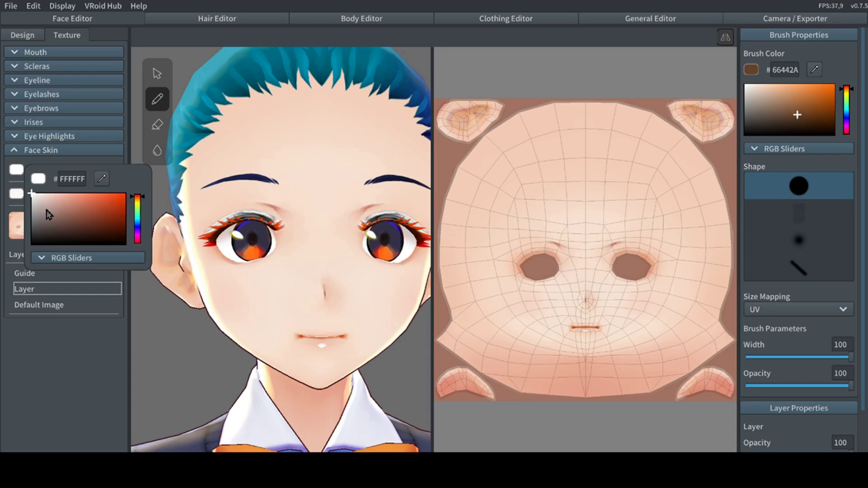
pyautogui.click(46, 201)
pyautogui.click(20, 195)
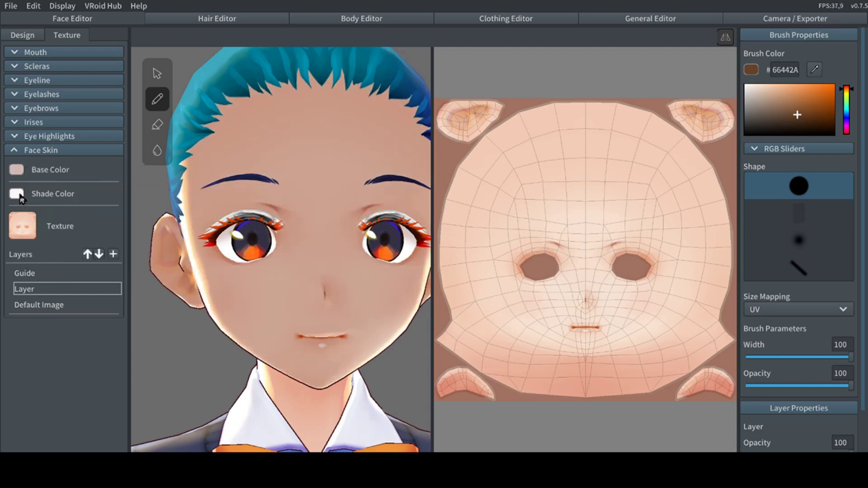
pyautogui.click(18, 194)
pyautogui.click(103, 203)
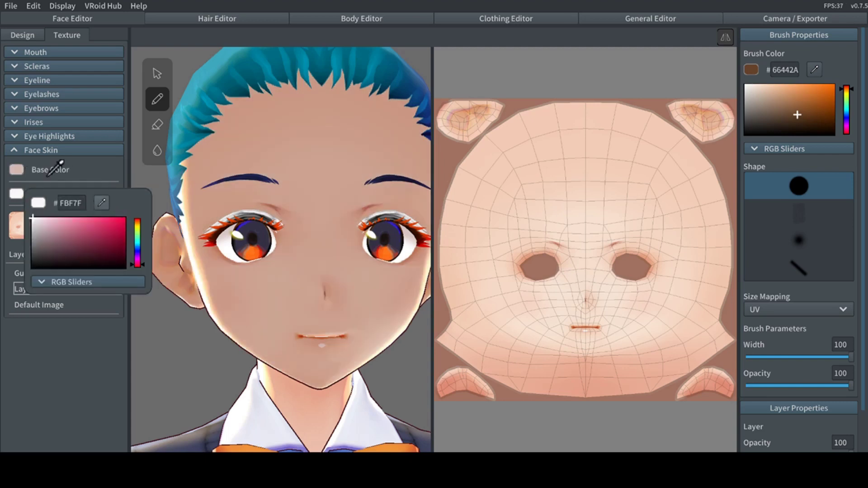
pyautogui.click(19, 168)
pyautogui.click(55, 229)
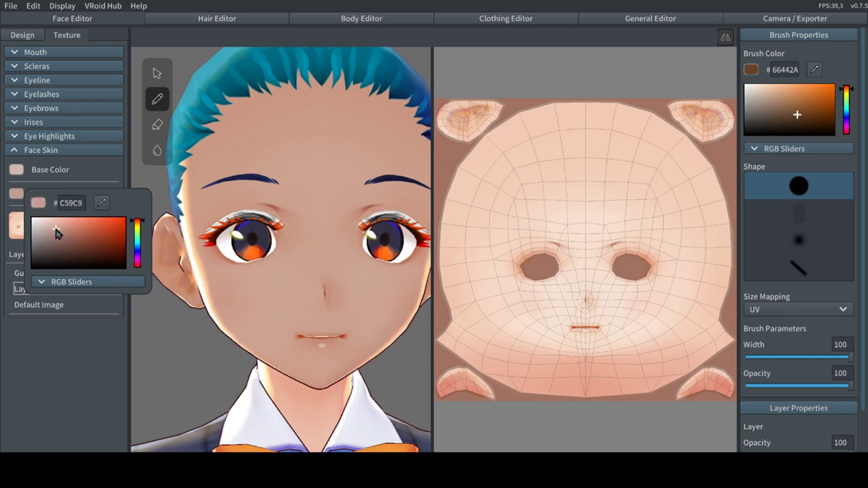
# Paint broad white (FFFFFF) vertical strokes over the middle of the face on the Face Skin layer with the solid round brush
pyautogui.click(20, 287)
pyautogui.moveTo(786, 107); pyautogui.dragTo(710, 51)
pyautogui.moveTo(642, 95)
pyautogui.mouseDown()
pyautogui.moveTo(637, 426)
pyautogui.moveTo(604, 311)
pyautogui.moveTo(533, 158)
pyautogui.moveTo(529, 92)
pyautogui.moveTo(609, 382)
pyautogui.moveTo(603, 418)
pyautogui.moveTo(595, 342)
pyautogui.moveTo(535, 194)
pyautogui.mouseUp()
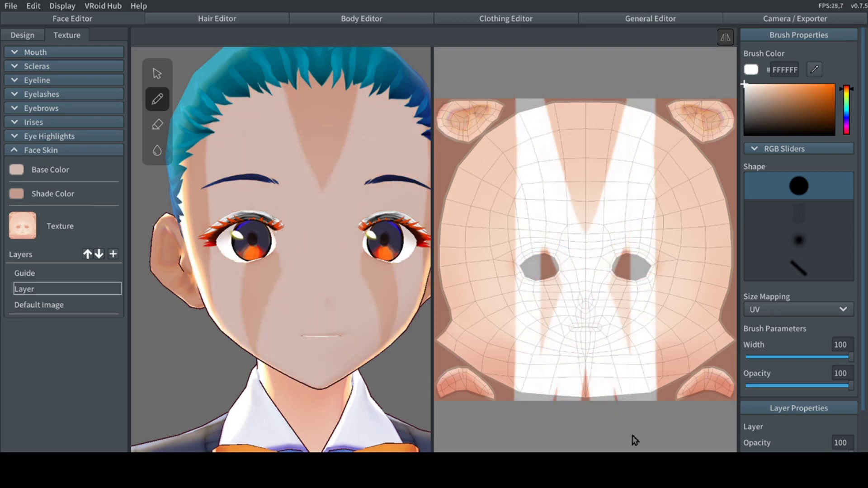
pyautogui.moveTo(612, 237)
pyautogui.mouseDown()
pyautogui.moveTo(637, 292)
pyautogui.moveTo(638, 356)
pyautogui.moveTo(611, 230)
pyautogui.moveTo(607, 279)
pyautogui.mouseUp()
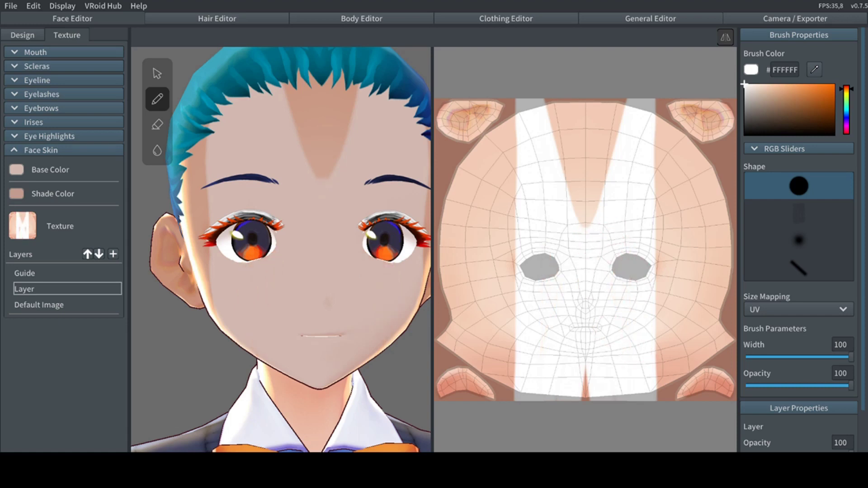
# Add a new Face Skin layer and paint pale pink shading around the eyes with the soft round brush at opacity 38
pyautogui.click(113, 256)
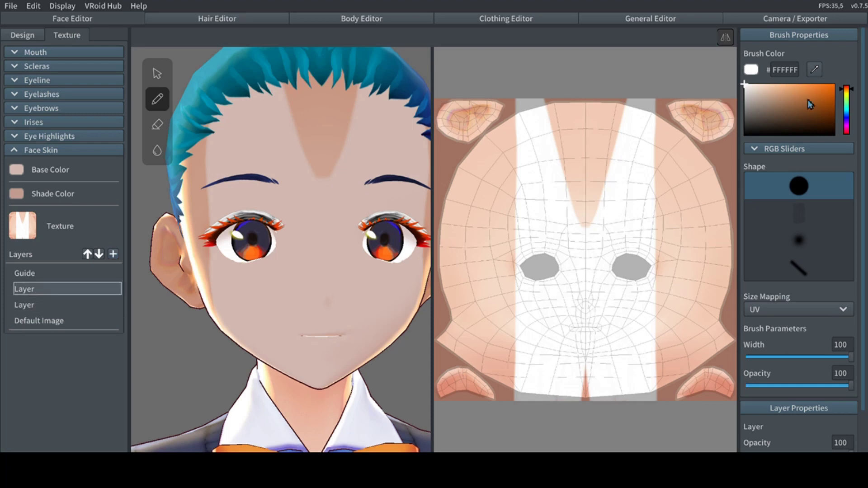
pyautogui.moveTo(845, 90); pyautogui.dragTo(845, 86)
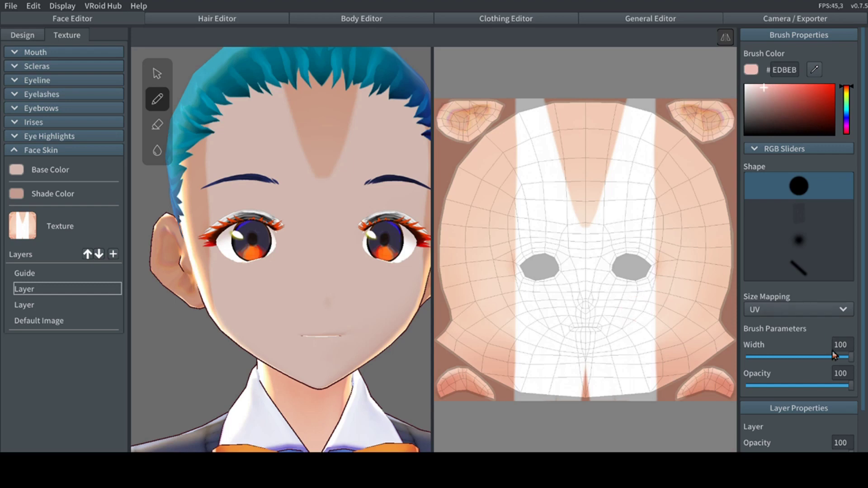
pyautogui.click(785, 387)
pyautogui.click(801, 250)
pyautogui.moveTo(651, 280)
pyautogui.mouseDown()
pyautogui.moveTo(615, 262)
pyautogui.moveTo(646, 253)
pyautogui.moveTo(656, 281)
pyautogui.moveTo(640, 281)
pyautogui.moveTo(624, 261)
pyautogui.mouseUp()
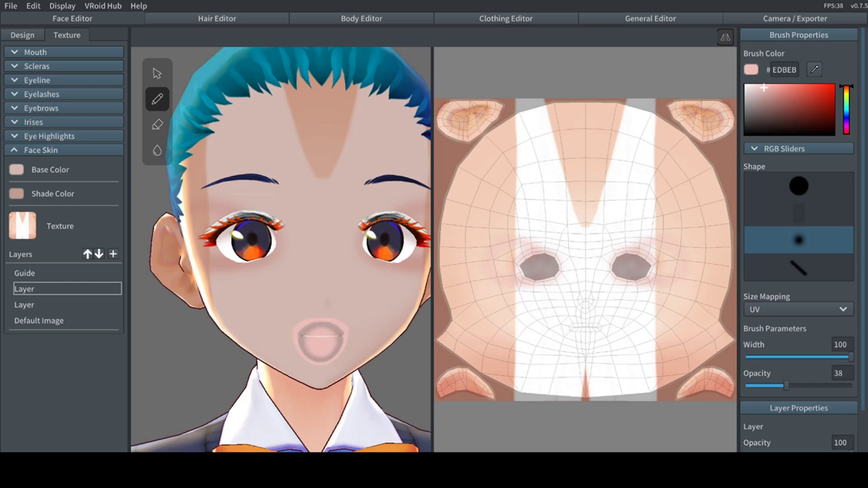
# Set up the solid round brush with bright red (FF1500), width 16 and opacity 57
pyautogui.scroll(4, 279, 250)
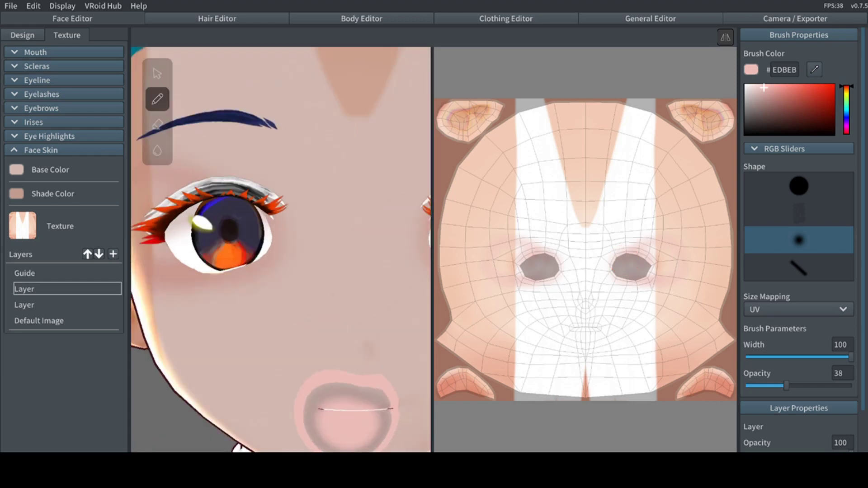
pyautogui.click(831, 88)
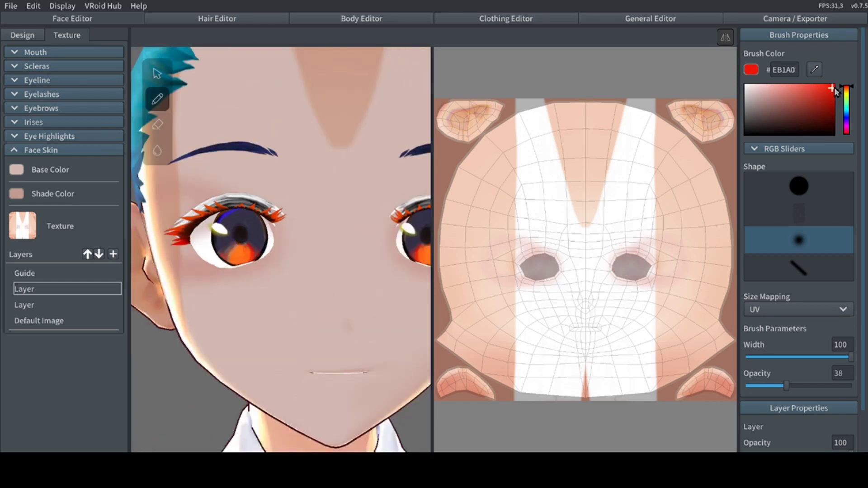
pyautogui.click(834, 84)
pyautogui.click(810, 190)
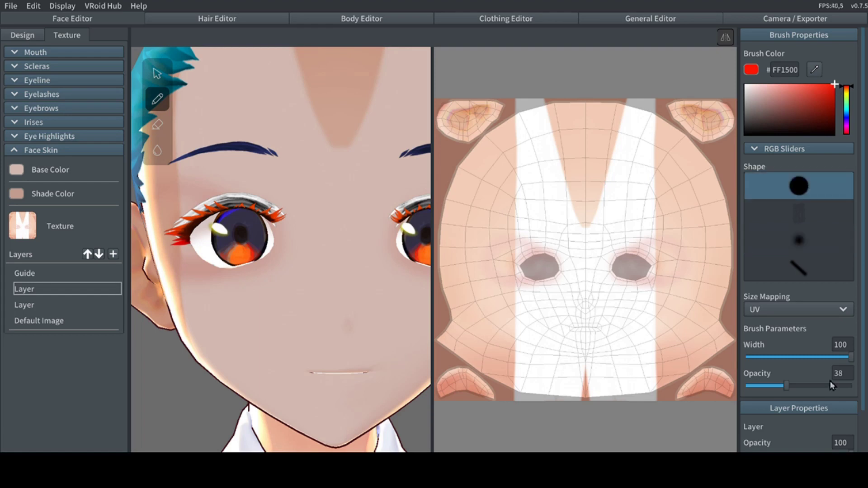
pyautogui.click(816, 360)
pyautogui.click(806, 387)
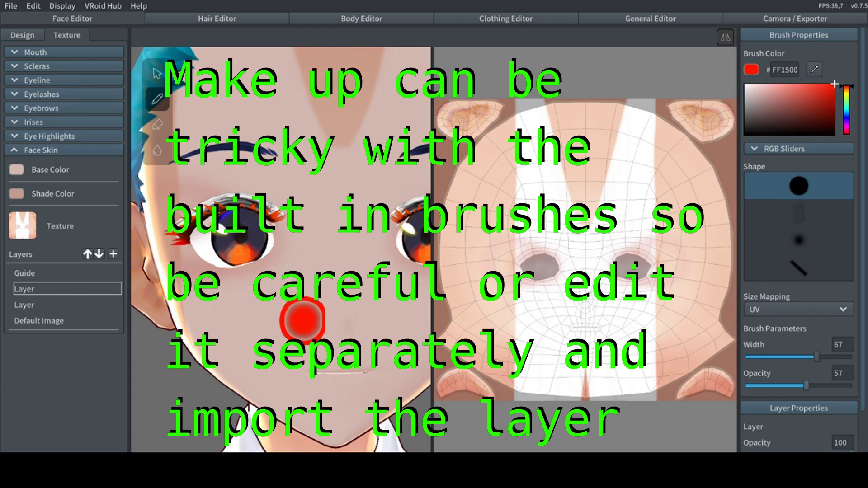
pyautogui.click(762, 357)
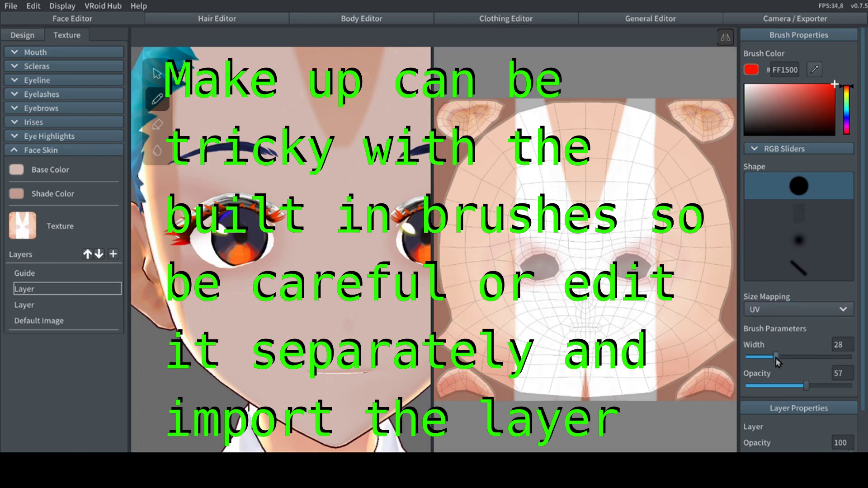
# Paint bright red upper and lower lips over the mouth on the new Face Skin layer
pyautogui.moveTo(353, 378)
pyautogui.mouseDown()
pyautogui.moveTo(315, 378)
pyautogui.moveTo(361, 381)
pyautogui.moveTo(332, 387)
pyautogui.mouseUp()
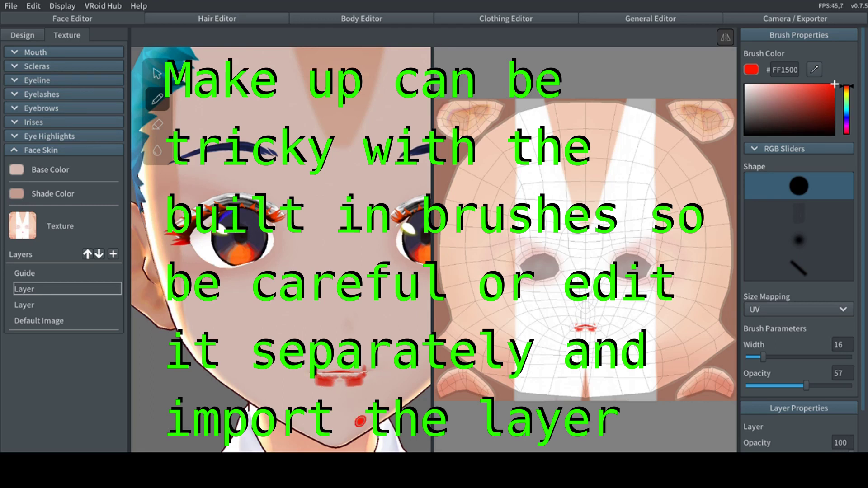
pyautogui.moveTo(348, 383)
pyautogui.mouseDown()
pyautogui.moveTo(334, 383)
pyautogui.moveTo(355, 380)
pyautogui.moveTo(317, 377)
pyautogui.moveTo(329, 369)
pyautogui.moveTo(346, 383)
pyautogui.mouseUp()
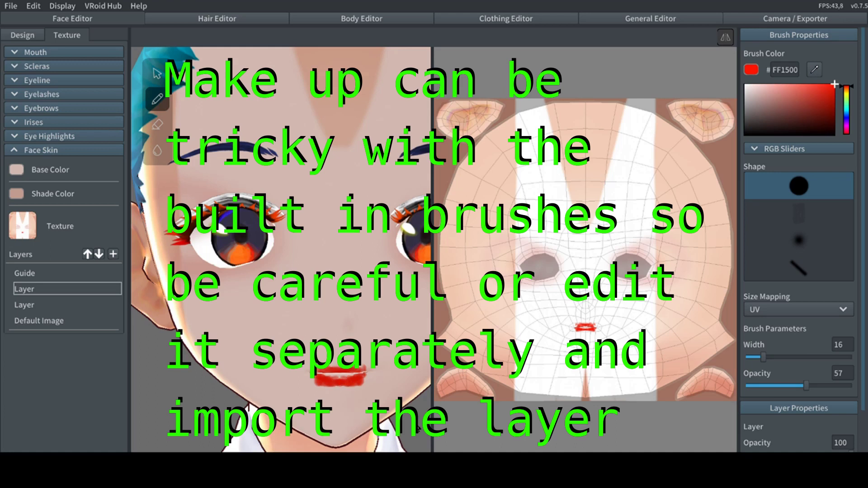
pyautogui.scroll(2, 359, 407)
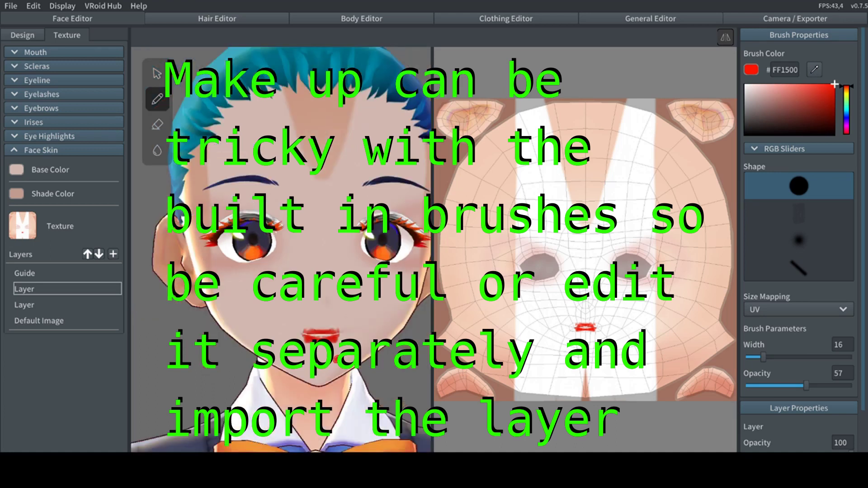
pyautogui.scroll(-3, 364, 413)
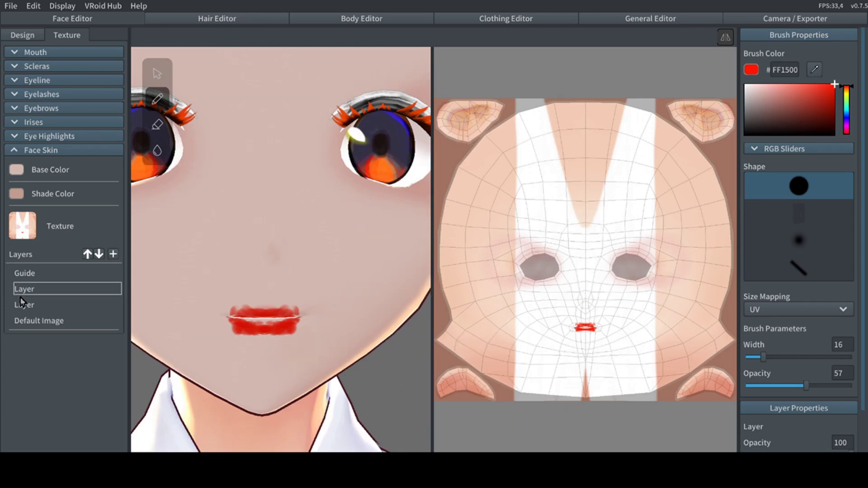
# Delete the lower Face Skin layer that holds the white strokes
pyautogui.click(23, 305)
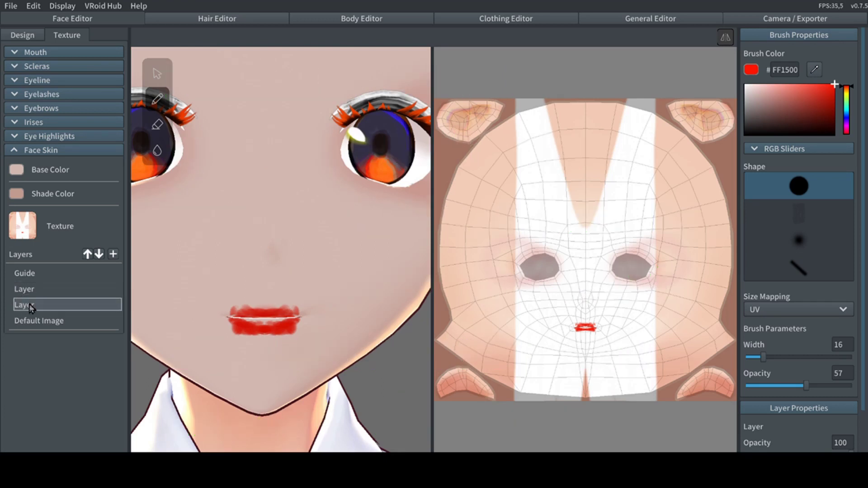
pyautogui.rightClick(26, 304)
pyautogui.click(55, 266)
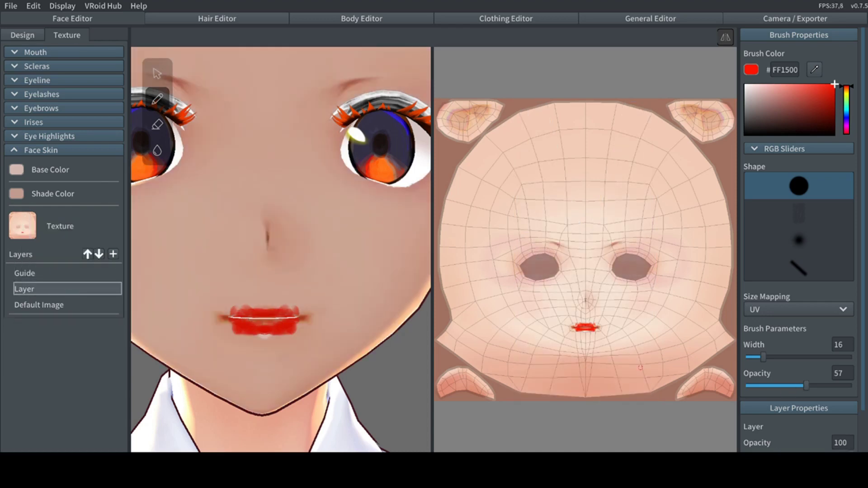
# Erase the red lip paint around the mouth on the remaining Face Skin layer
pyautogui.scroll(4, 629, 357)
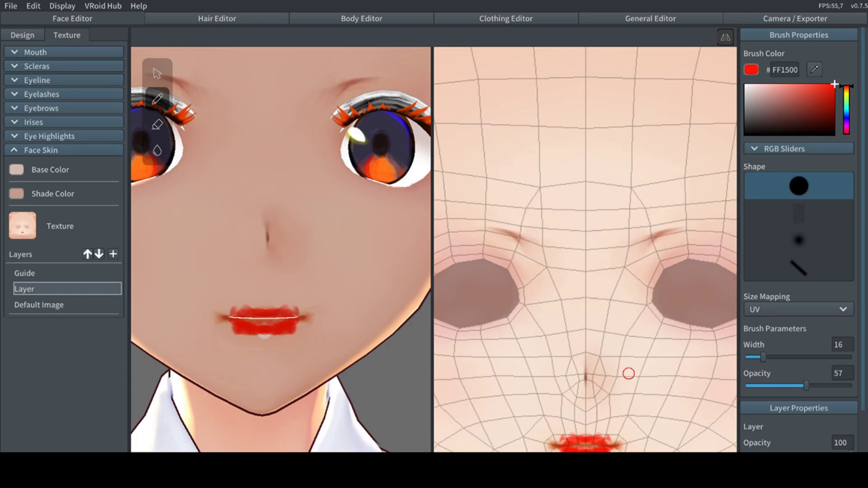
pyautogui.scroll(2, 626, 374)
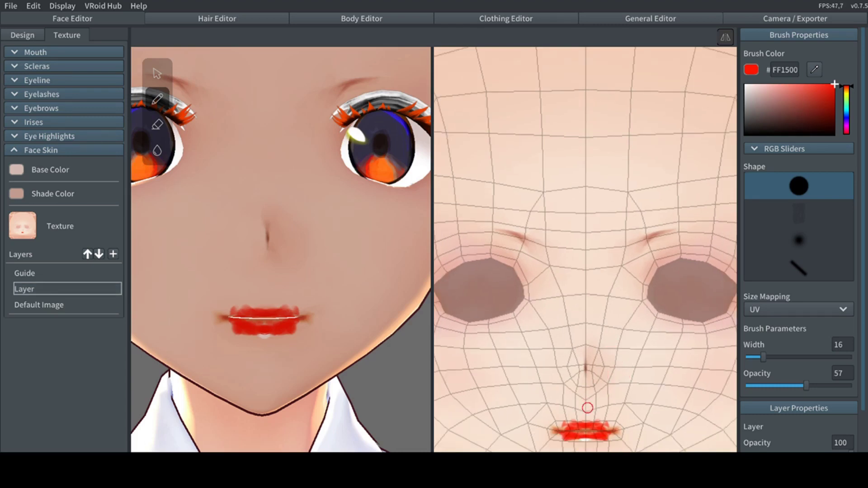
pyautogui.scroll(3, 584, 405)
pyautogui.scroll(-1, 584, 448)
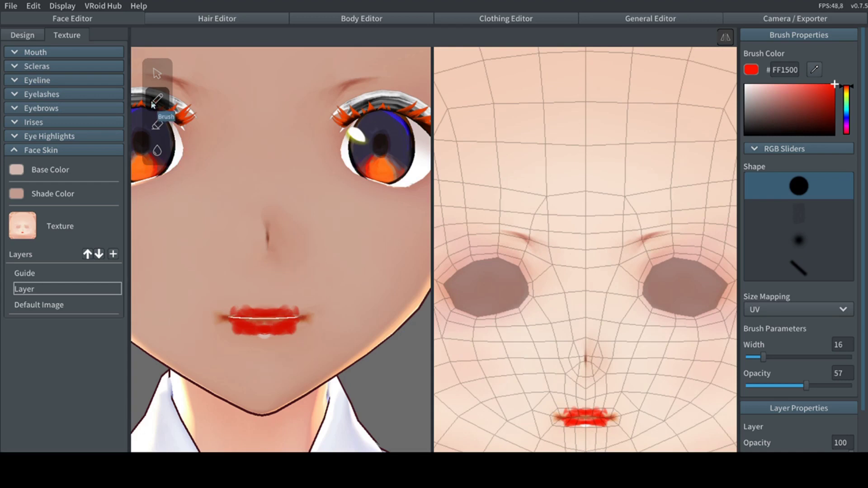
pyautogui.click(158, 125)
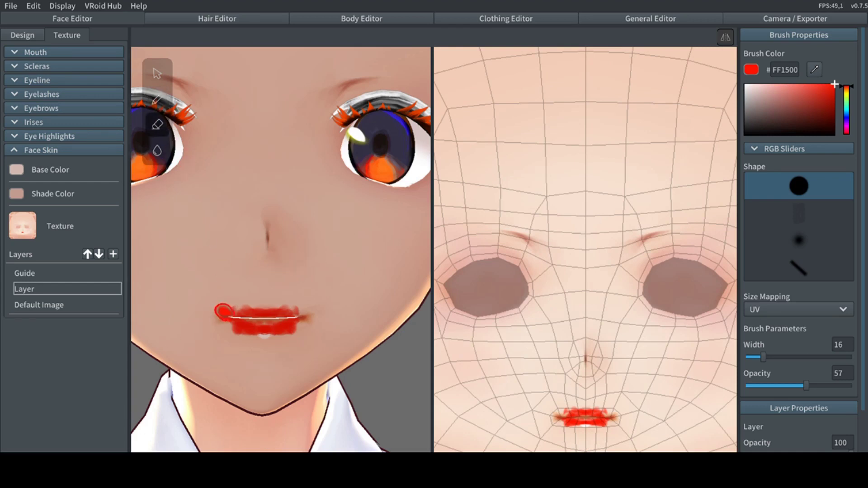
pyautogui.moveTo(234, 307)
pyautogui.mouseDown()
pyautogui.moveTo(251, 300)
pyautogui.moveTo(219, 321)
pyautogui.moveTo(266, 332)
pyautogui.moveTo(255, 331)
pyautogui.moveTo(232, 296)
pyautogui.moveTo(280, 304)
pyautogui.moveTo(242, 315)
pyautogui.moveTo(213, 304)
pyautogui.mouseUp()
# Repaint the lips red on the flat face texture with the brush at opacity 35
pyautogui.click(157, 98)
pyautogui.click(784, 386)
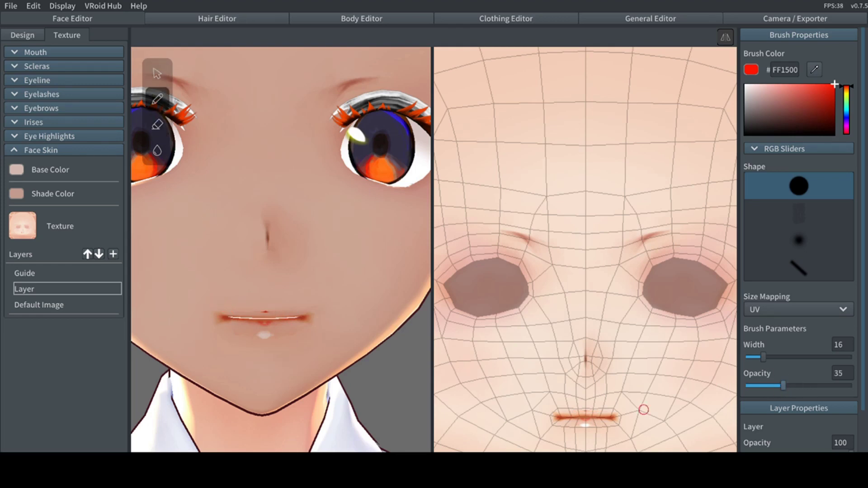
pyautogui.moveTo(562, 421); pyautogui.dragTo(587, 420)
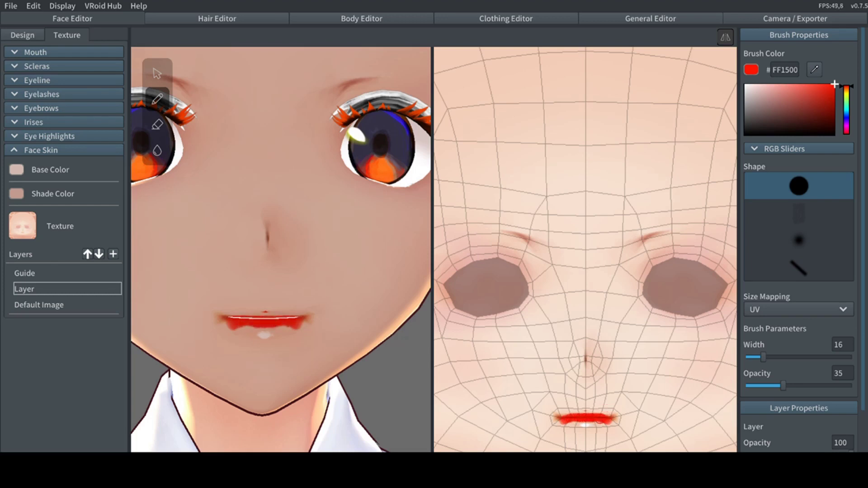
pyautogui.moveTo(571, 414); pyautogui.dragTo(564, 414)
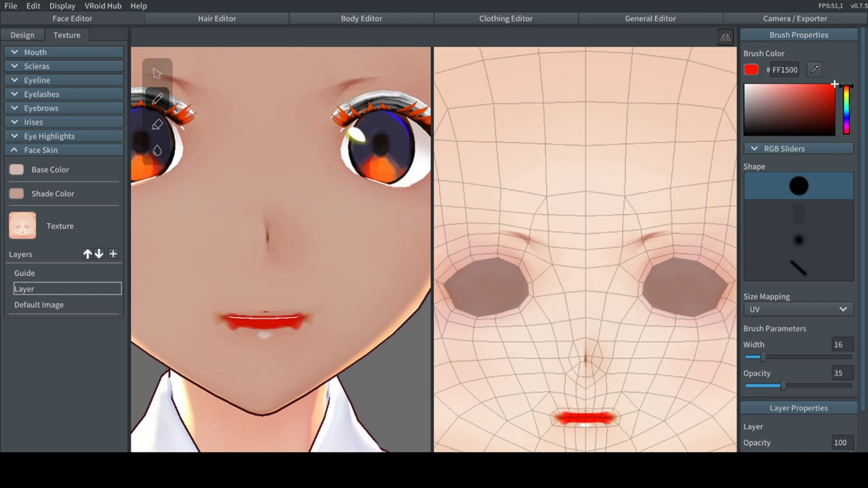
# Erase the excess red paint around the edges of the lips
pyautogui.click(158, 125)
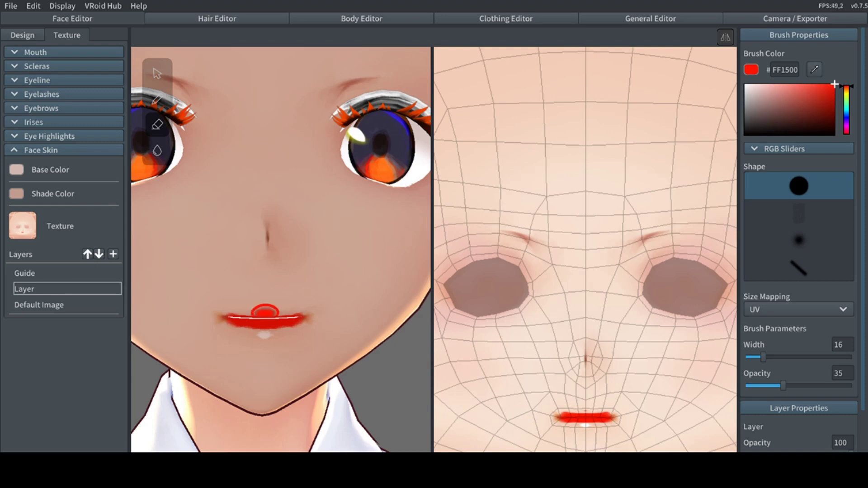
pyautogui.scroll(-5, 264, 311)
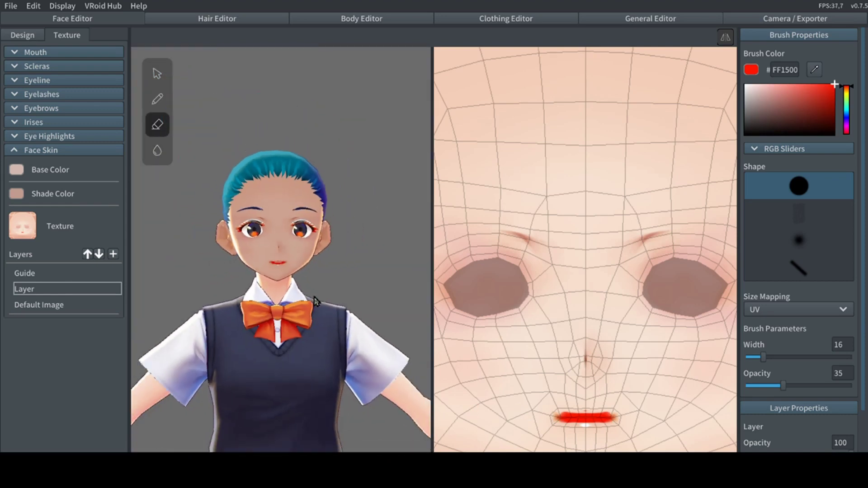
pyautogui.scroll(-2, 331, 295)
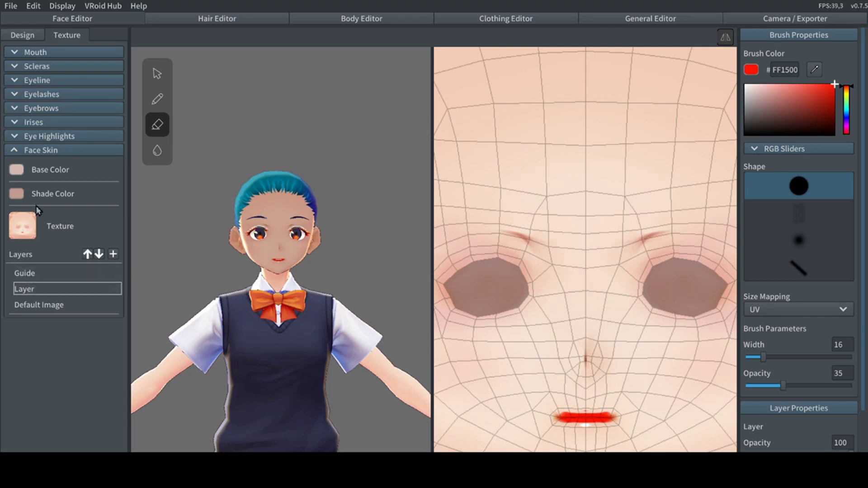
# Change the Face Skin base color to white and its shade color to near-white
pyautogui.click(16, 174)
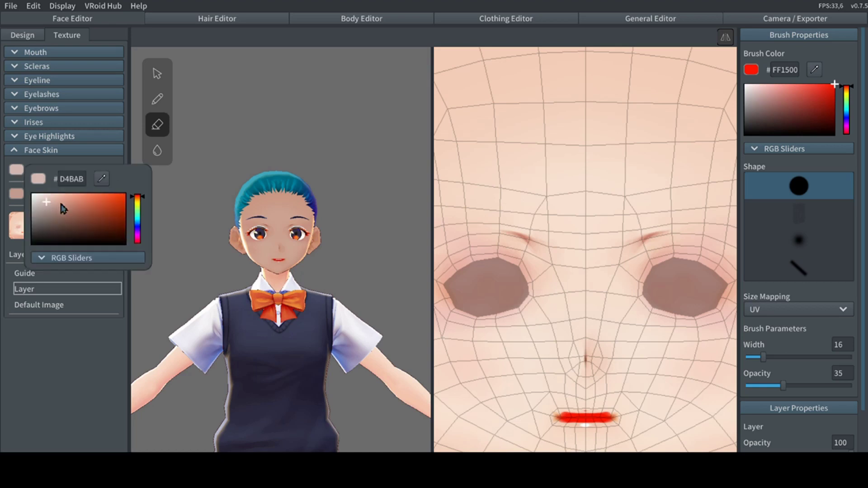
pyautogui.click(19, 203)
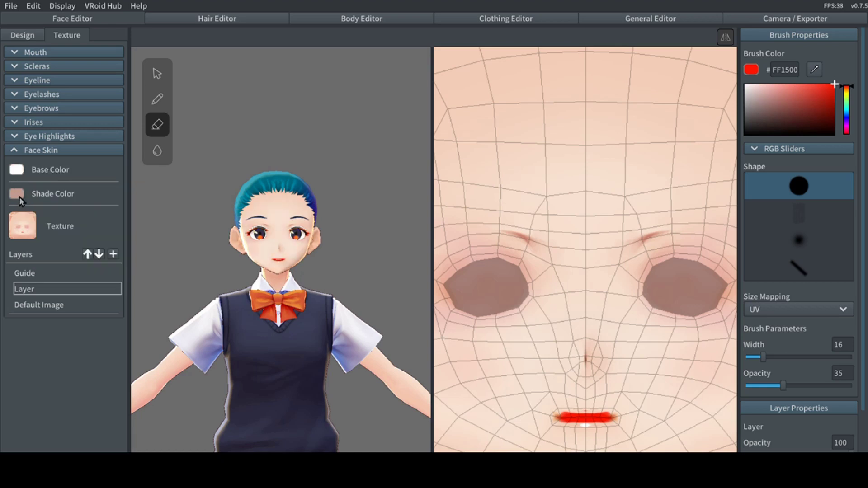
pyautogui.click(19, 201)
pyautogui.moveTo(55, 229); pyautogui.dragTo(34, 217)
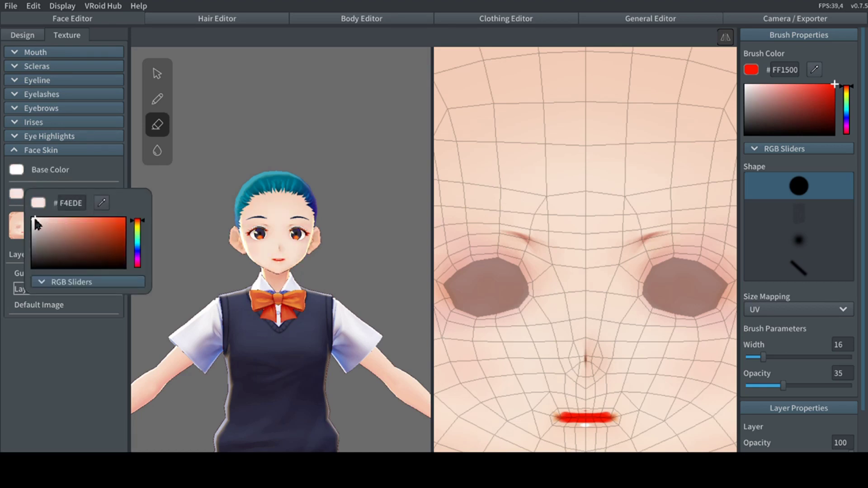
pyautogui.click(81, 356)
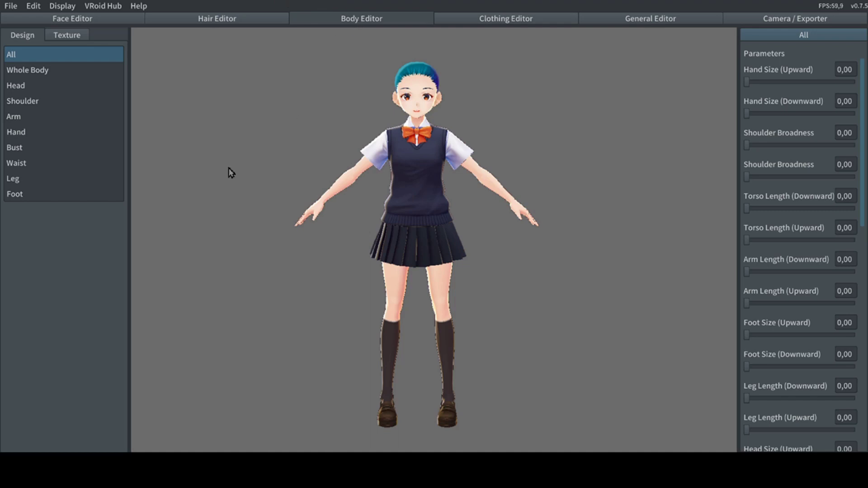
# Try out the Whole Body Shortness parameter and return it to 0
pyautogui.click(16, 70)
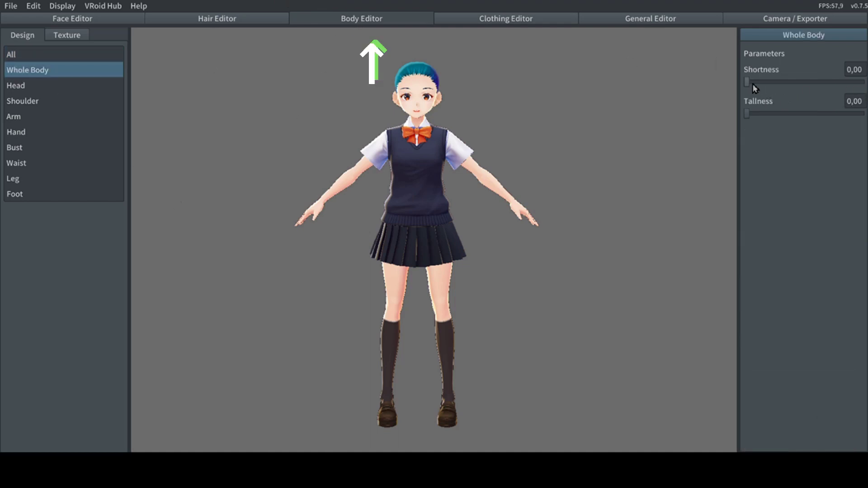
pyautogui.moveTo(750, 87); pyautogui.dragTo(686, 93)
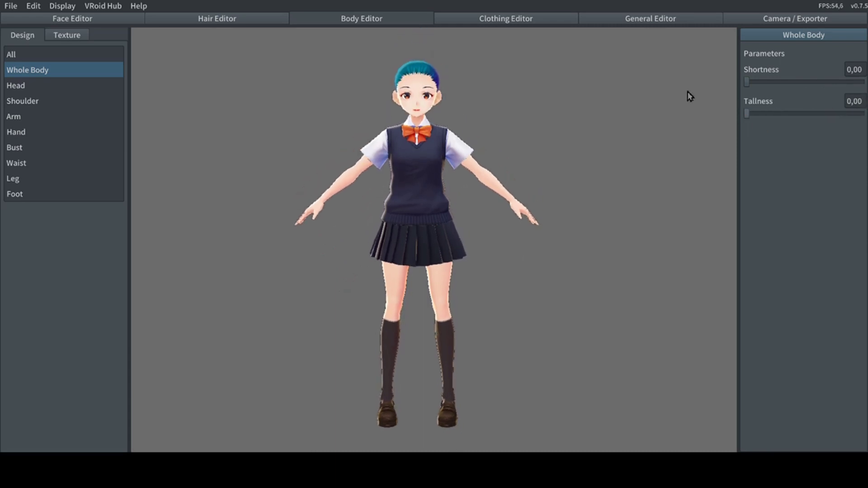
# Try enlarging the avatar's head with Head Size (Upward) at 0.94, and reset it to 0
pyautogui.click(14, 91)
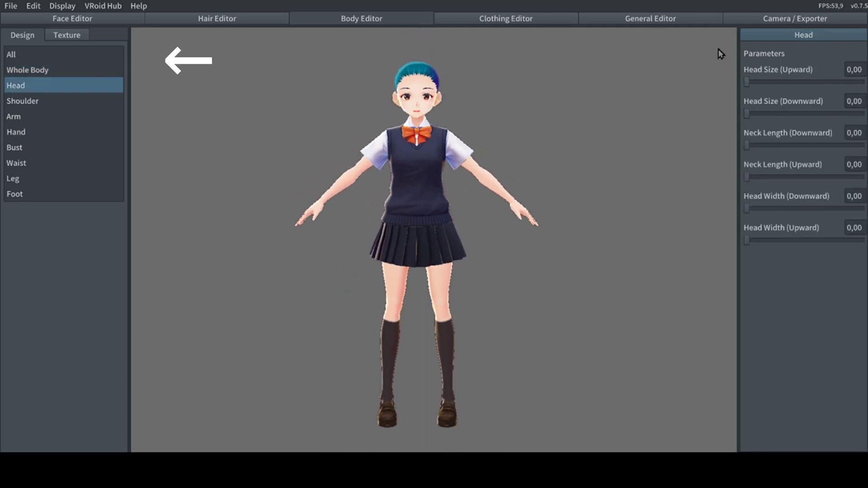
pyautogui.moveTo(529, 143); pyautogui.dragTo(407, 193, button='right')
pyautogui.scroll(3, 407, 193)
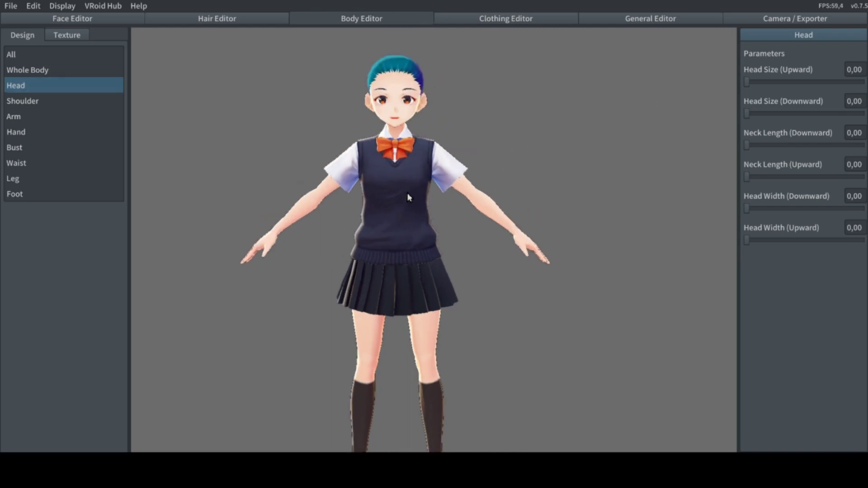
pyautogui.scroll(2, 389, 178)
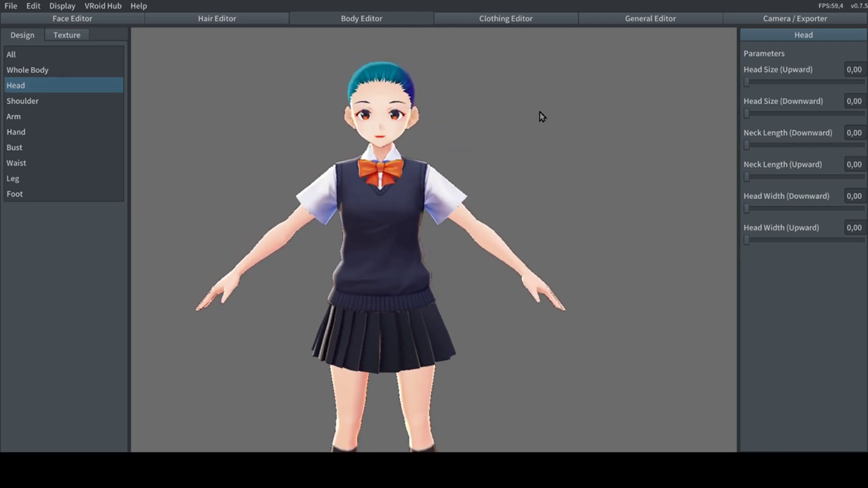
pyautogui.moveTo(747, 82); pyautogui.dragTo(857, 82)
pyautogui.scroll(-2, 606, 141)
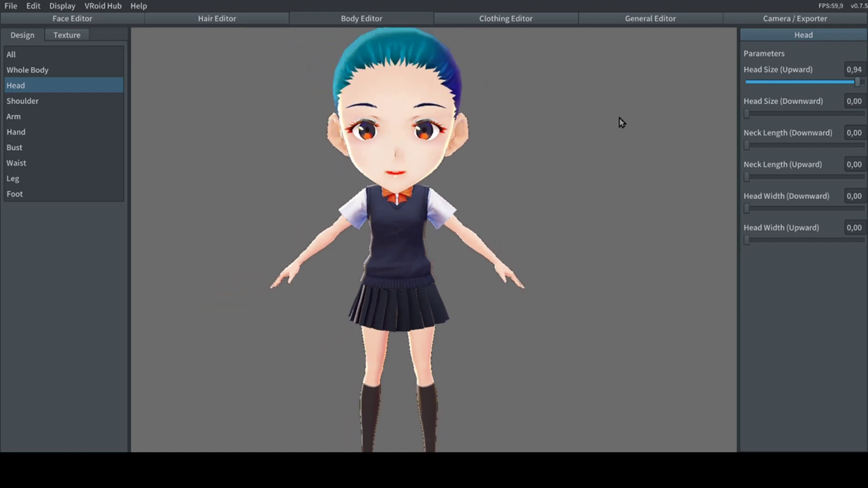
pyautogui.moveTo(858, 82); pyautogui.dragTo(693, 107)
# Try out the downward and upward Neck Length and Head Width parameters, returning each to 0
pyautogui.moveTo(747, 146)
pyautogui.mouseDown()
pyautogui.moveTo(818, 145)
pyautogui.moveTo(730, 142)
pyautogui.mouseUp()
pyautogui.scroll(1, 472, 171)
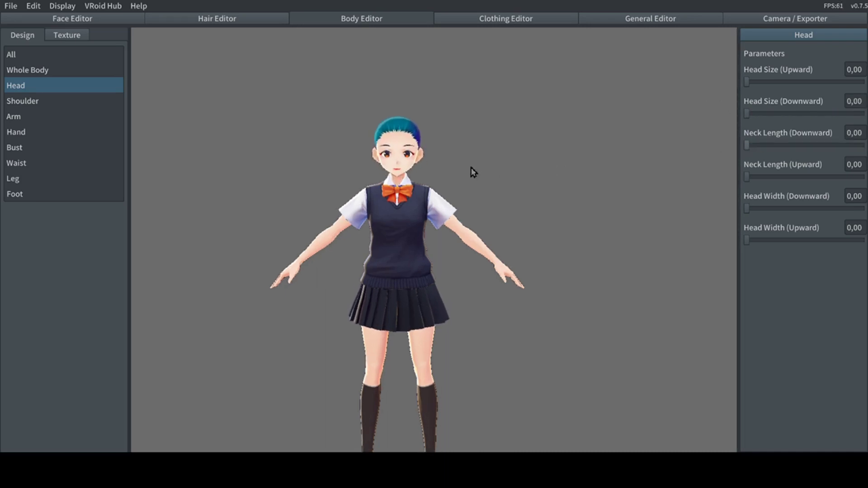
pyautogui.scroll(3, 456, 171)
pyautogui.scroll(2, 441, 174)
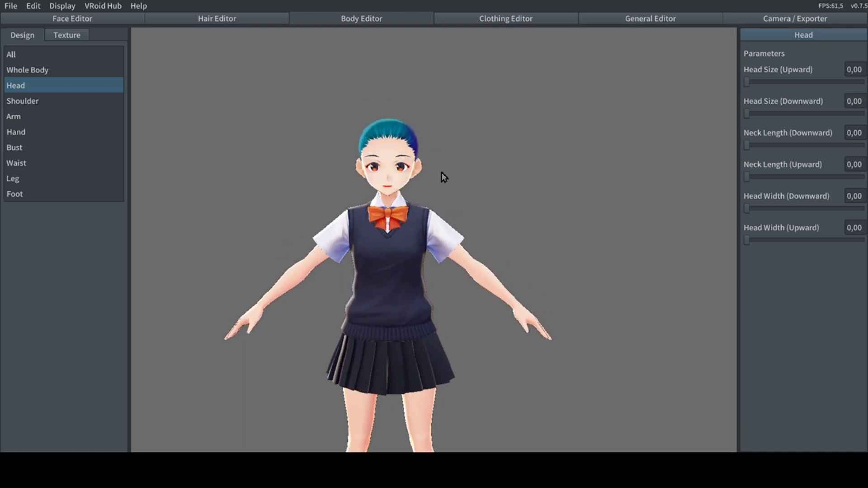
pyautogui.scroll(2, 441, 177)
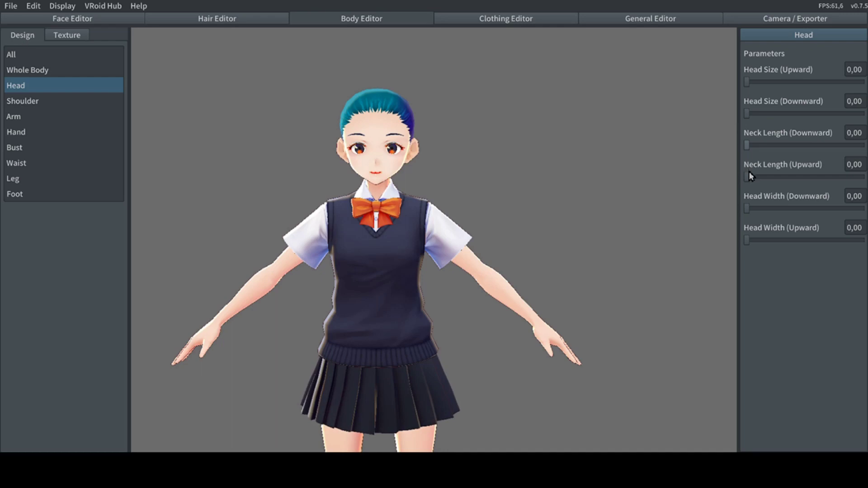
pyautogui.moveTo(749, 175); pyautogui.dragTo(711, 175)
pyautogui.moveTo(746, 209); pyautogui.dragTo(678, 237)
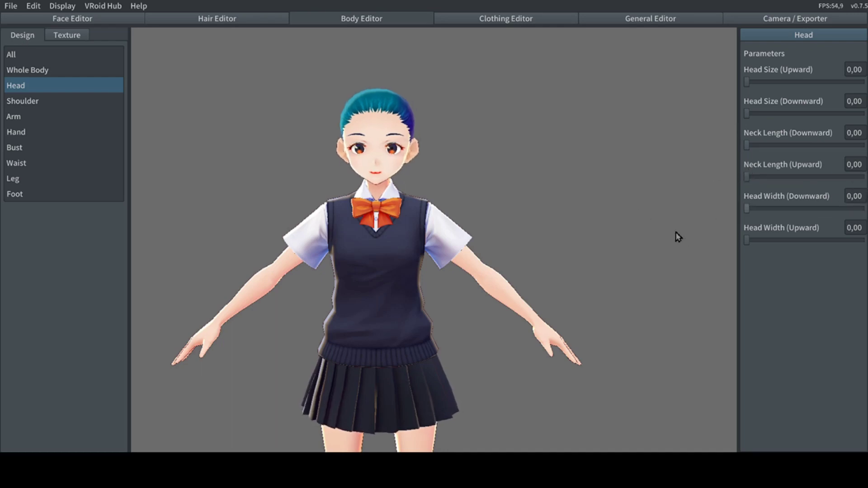
pyautogui.moveTo(746, 240); pyautogui.dragTo(500, 255)
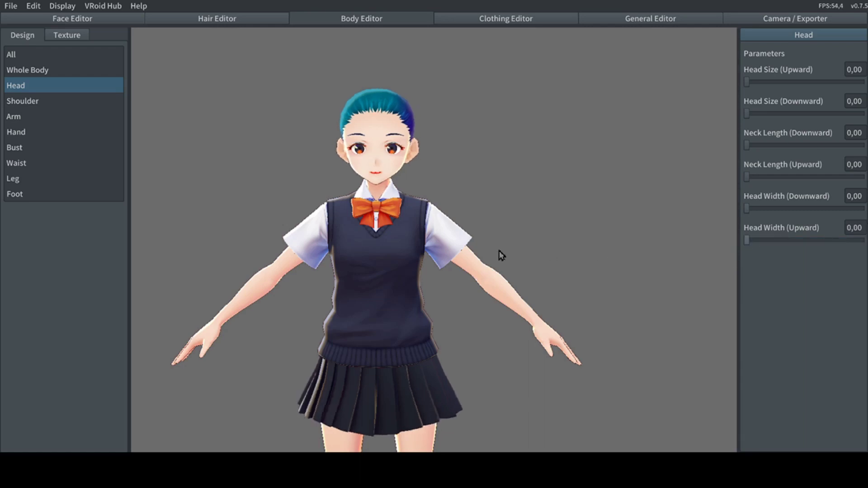
# Try out both Shoulder Broadness parameters and return them to 0
pyautogui.click(51, 101)
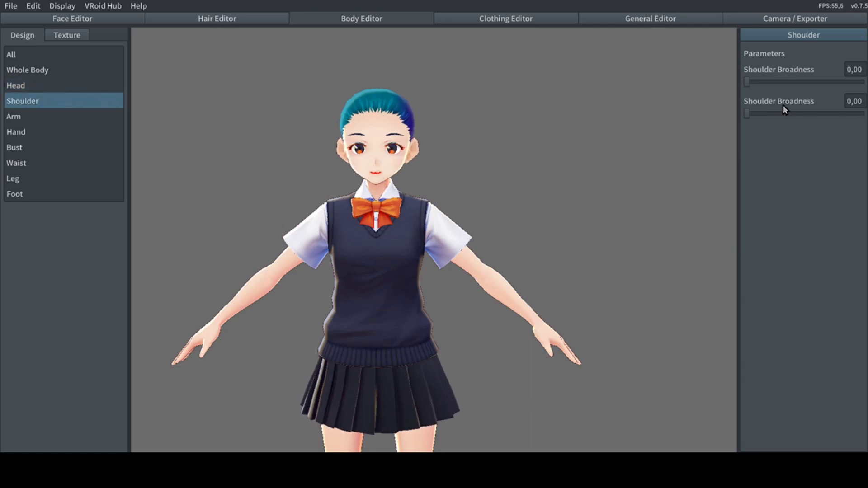
pyautogui.moveTo(746, 82)
pyautogui.mouseDown()
pyautogui.moveTo(864, 82)
pyautogui.moveTo(732, 83)
pyautogui.mouseUp()
pyautogui.moveTo(750, 114); pyautogui.dragTo(573, 103)
# Try out Arm Length (Downward), Arm Length (Upward) and Hand Size (Upward), returning each to 0
pyautogui.click(18, 117)
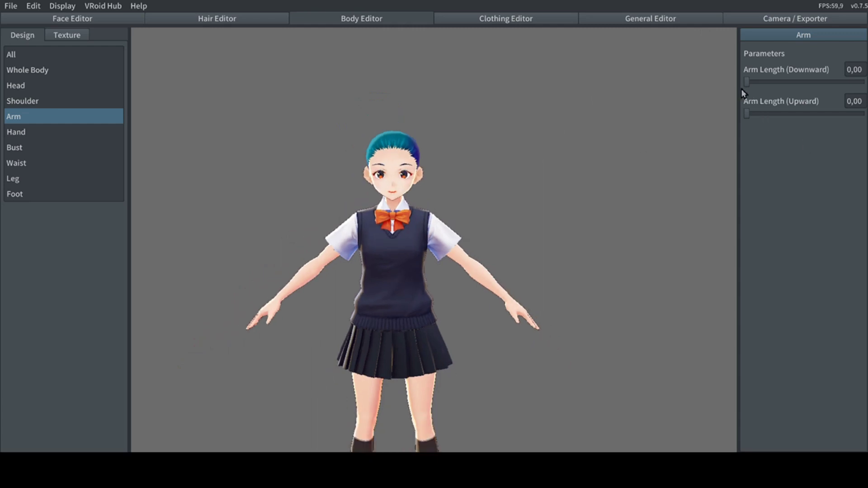
pyautogui.moveTo(748, 85); pyautogui.dragTo(713, 65)
pyautogui.moveTo(747, 113); pyautogui.dragTo(625, 95)
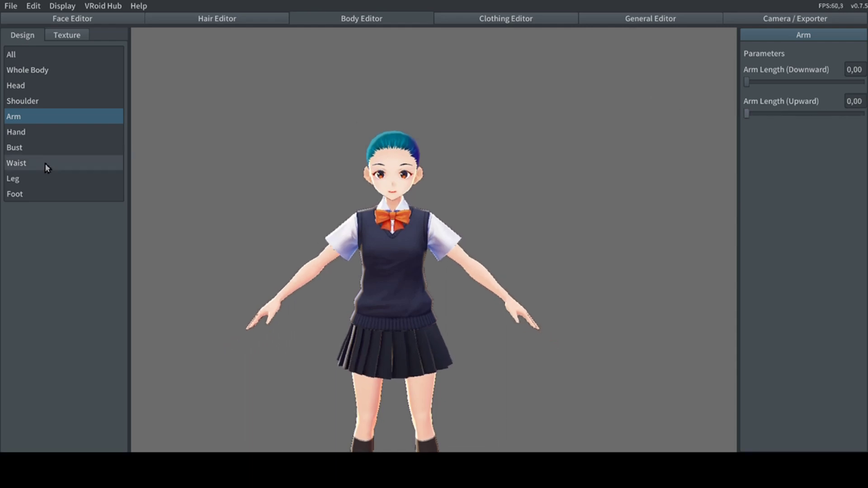
pyautogui.click(41, 131)
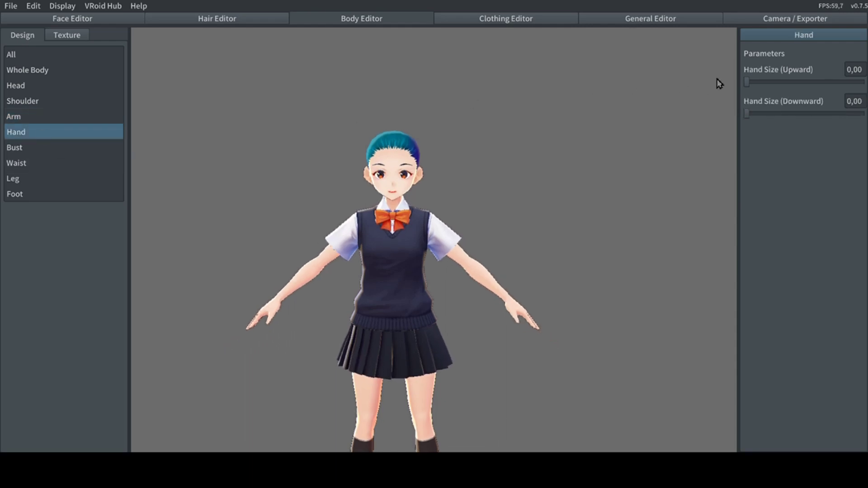
pyautogui.moveTo(749, 81); pyautogui.dragTo(653, 106)
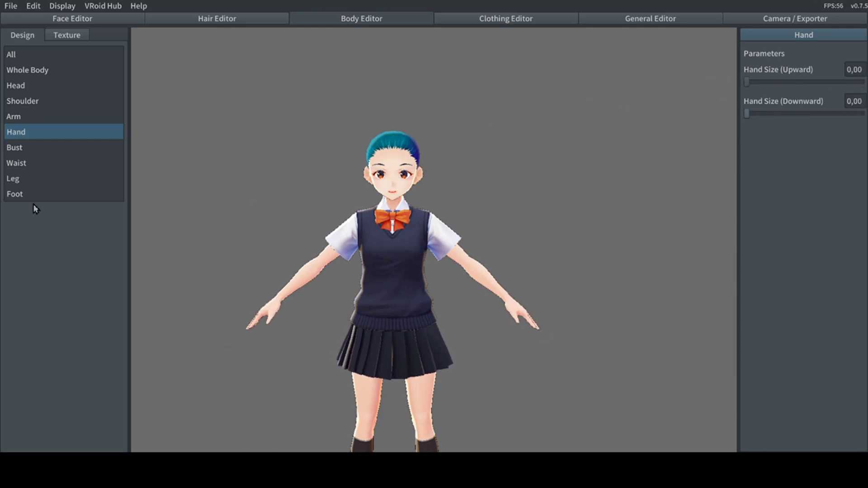
# Try Breasts Downward at 1.00 on the avatar's bust and reset it to 0
pyautogui.click(15, 152)
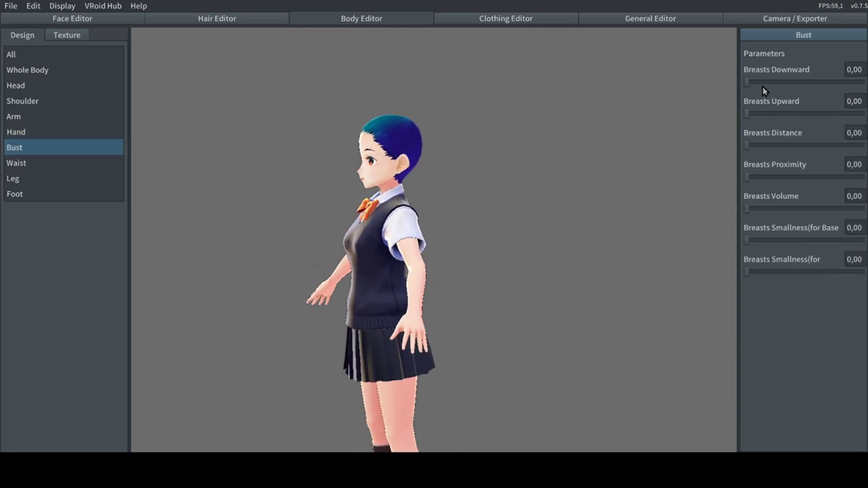
pyautogui.moveTo(747, 82); pyautogui.dragTo(864, 83)
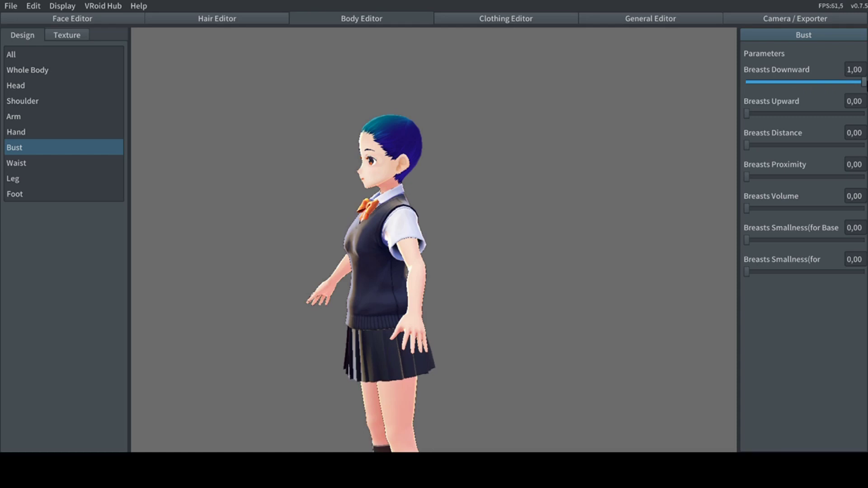
pyautogui.scroll(3, 583, 212)
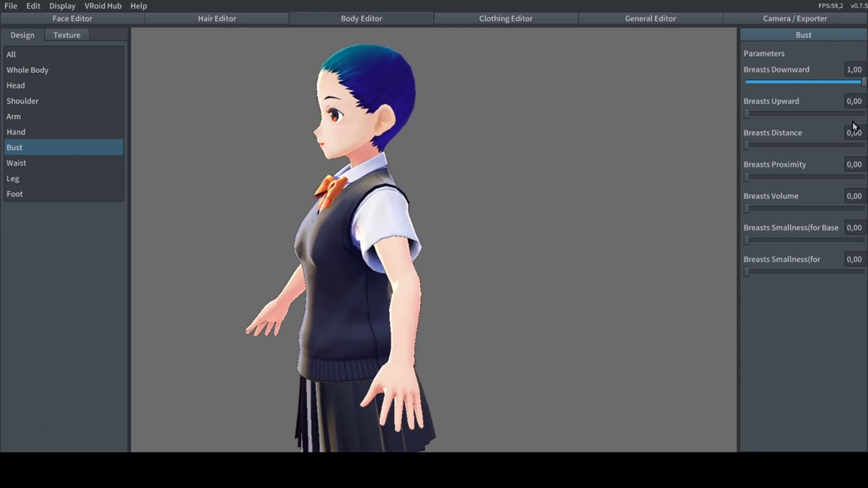
pyautogui.moveTo(863, 86); pyautogui.dragTo(798, 81)
pyautogui.moveTo(748, 73); pyautogui.dragTo(682, 101)
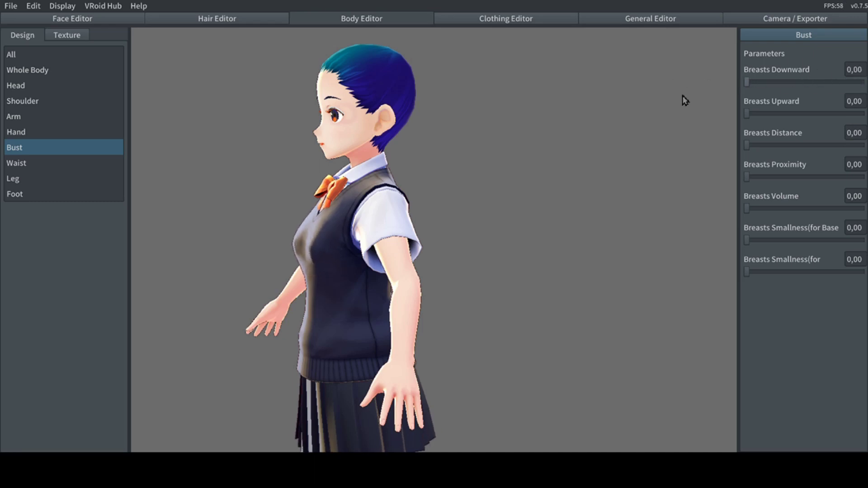
# Try out Breasts Upward, Breasts Distance and Breasts Proximity at 1.00, returning each to 0
pyautogui.moveTo(745, 114); pyautogui.dragTo(715, 116)
pyautogui.moveTo(750, 147); pyautogui.dragTo(616, 131)
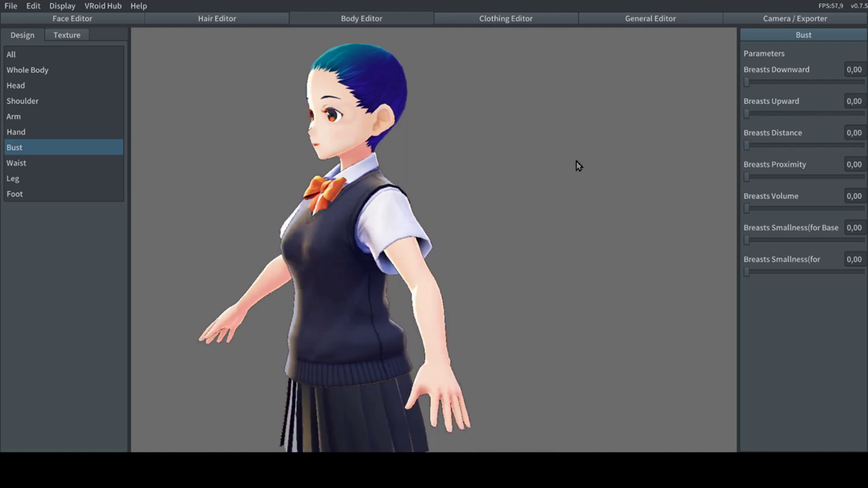
pyautogui.moveTo(746, 146); pyautogui.dragTo(655, 122)
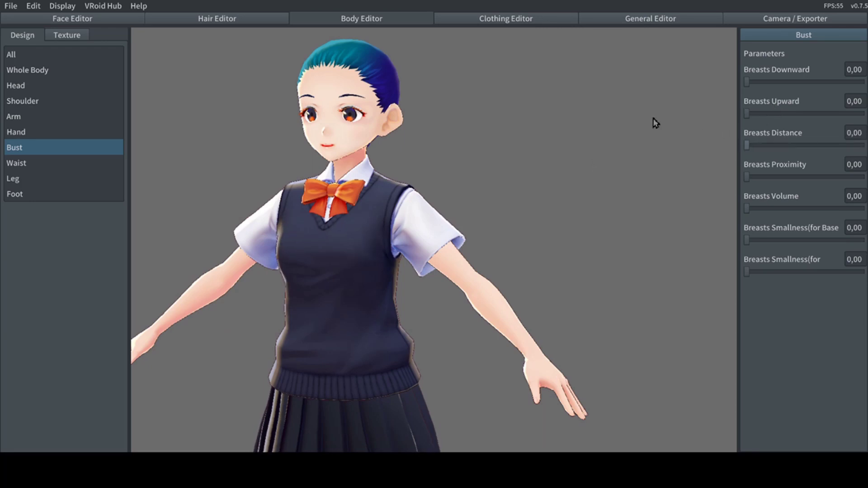
pyautogui.moveTo(747, 176); pyautogui.dragTo(863, 176)
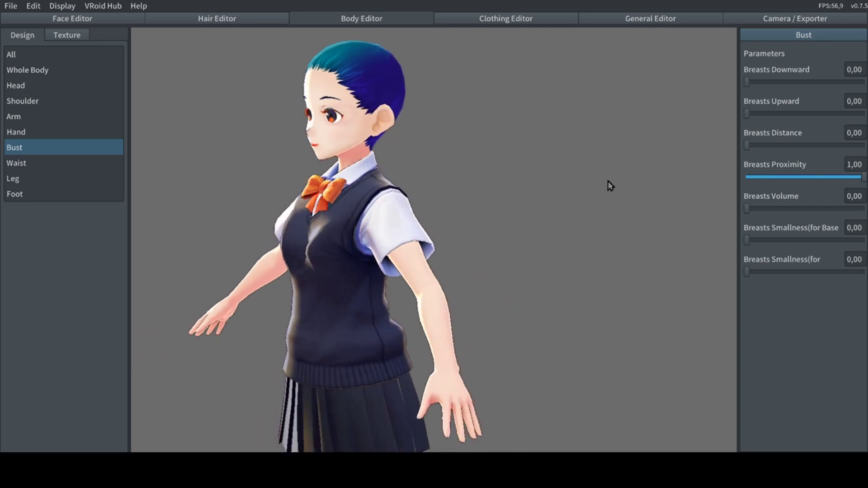
pyautogui.moveTo(860, 181); pyautogui.dragTo(669, 192)
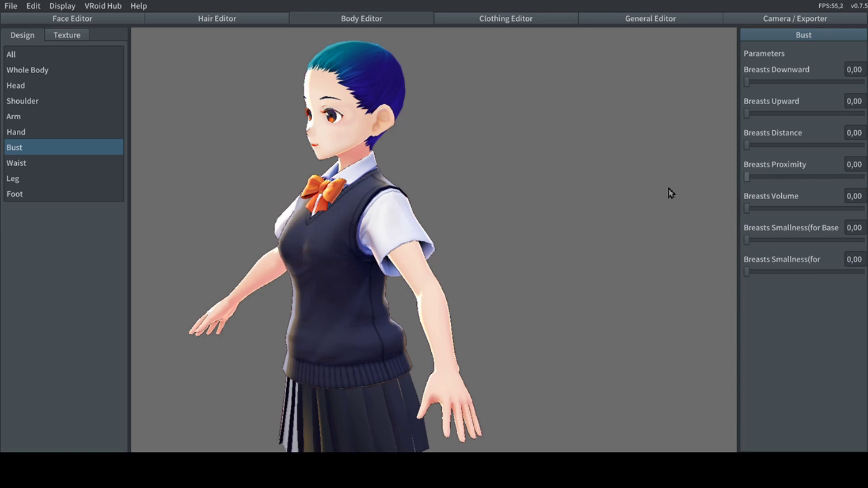
# Try out Breasts Volume and both Breasts Smallness parameters, with the last one at 1.00, and reset them to 0
pyautogui.moveTo(744, 208); pyautogui.dragTo(573, 222)
pyautogui.moveTo(747, 240)
pyautogui.mouseDown()
pyautogui.moveTo(863, 239)
pyautogui.moveTo(746, 240)
pyautogui.mouseUp()
pyautogui.moveTo(751, 270); pyautogui.dragTo(862, 271)
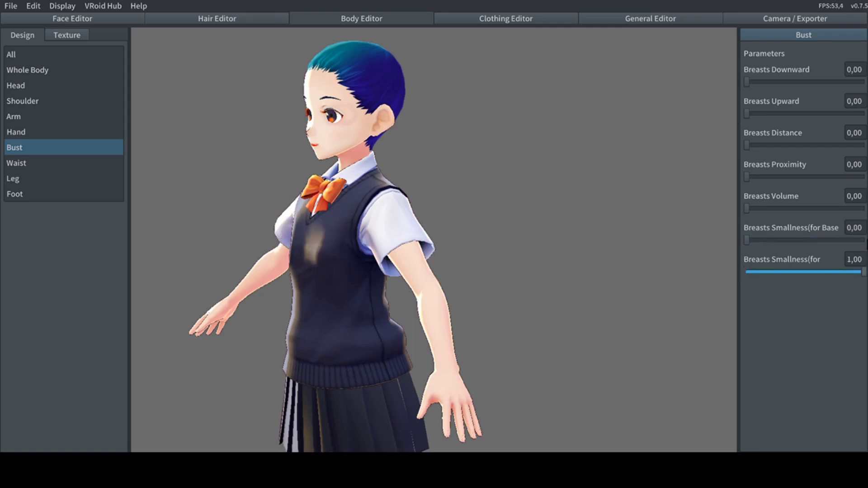
pyautogui.hotkey('ctrl', 'z')
# Try out the waist's downward and upward Torso Length, Waist Volume and Waist Smallness parameters, returning each to 0
pyautogui.moveTo(408, 213); pyautogui.dragTo(330, 204, button='right')
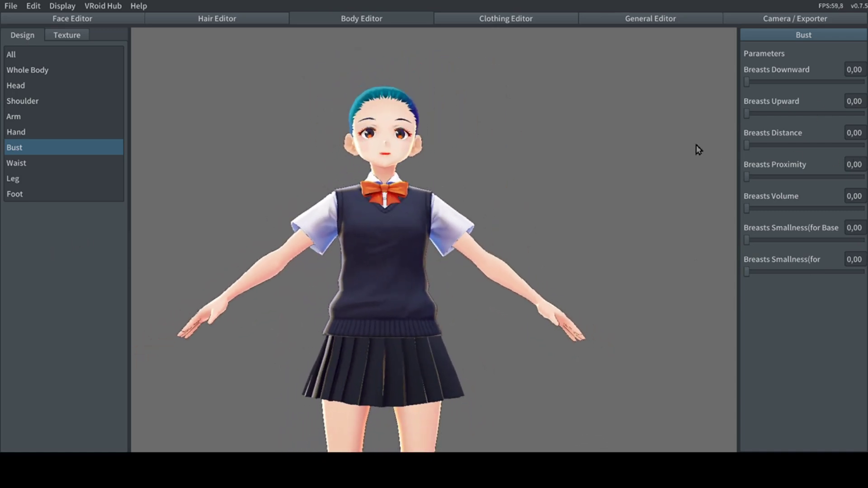
pyautogui.scroll(-3, 697, 149)
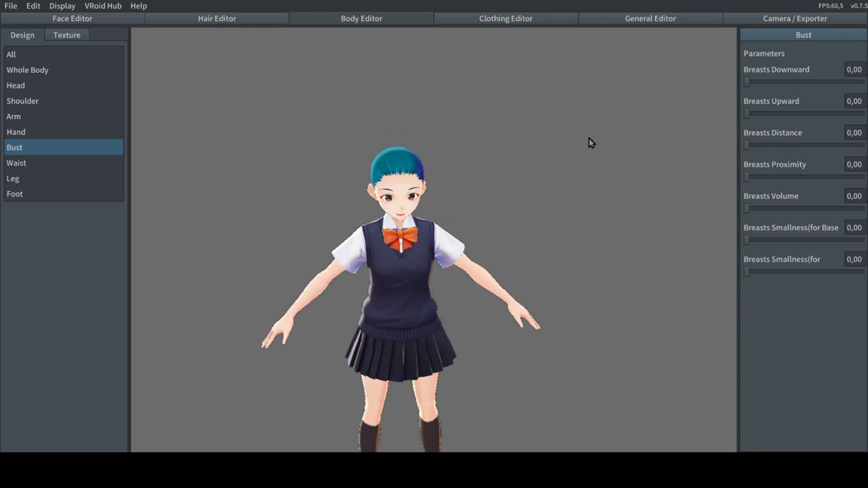
pyautogui.scroll(2, 586, 141)
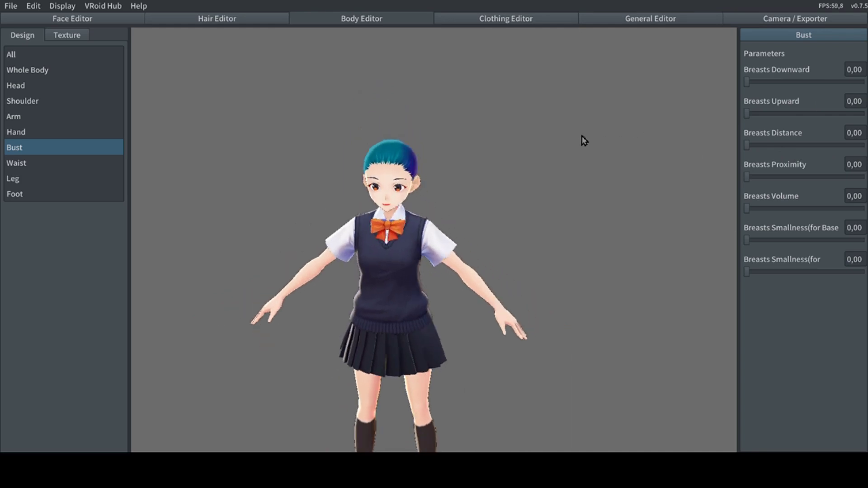
pyautogui.click(35, 165)
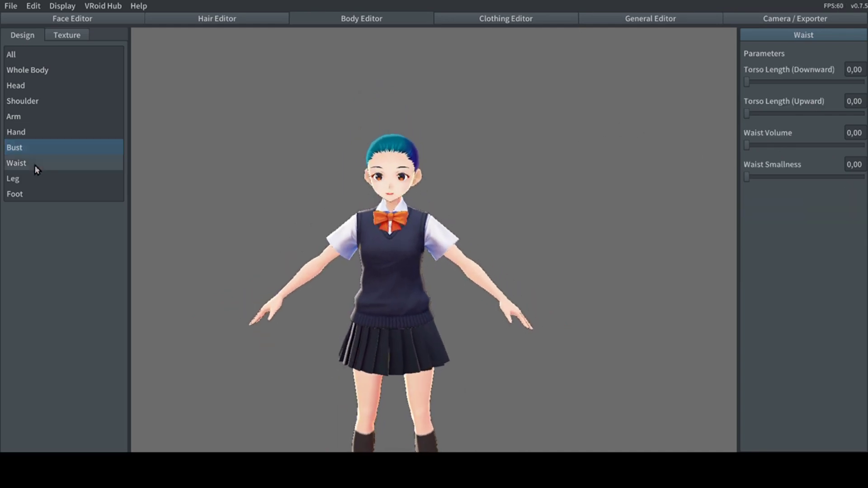
pyautogui.moveTo(748, 84); pyautogui.dragTo(630, 62)
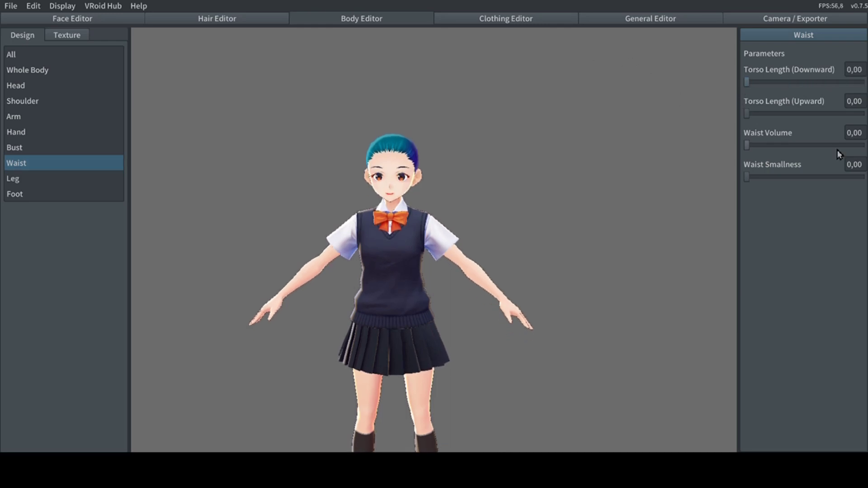
pyautogui.moveTo(748, 114); pyautogui.dragTo(698, 111)
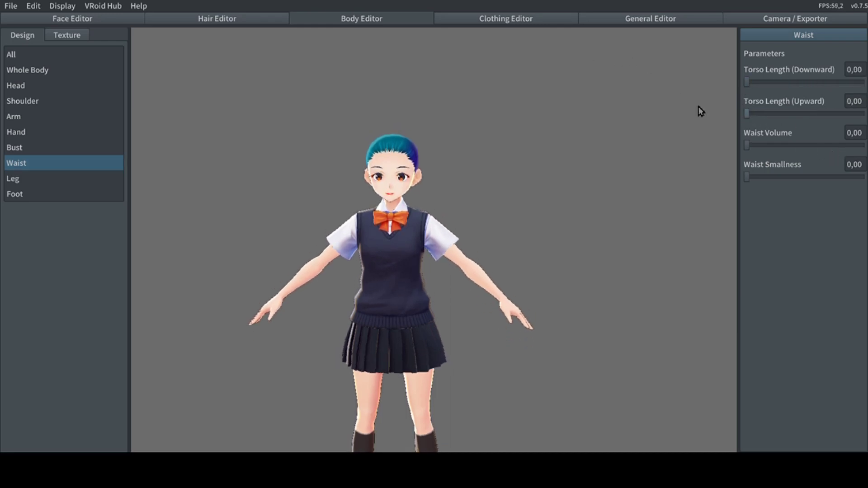
pyautogui.moveTo(750, 145); pyautogui.dragTo(693, 129)
pyautogui.moveTo(746, 178); pyautogui.dragTo(577, 168)
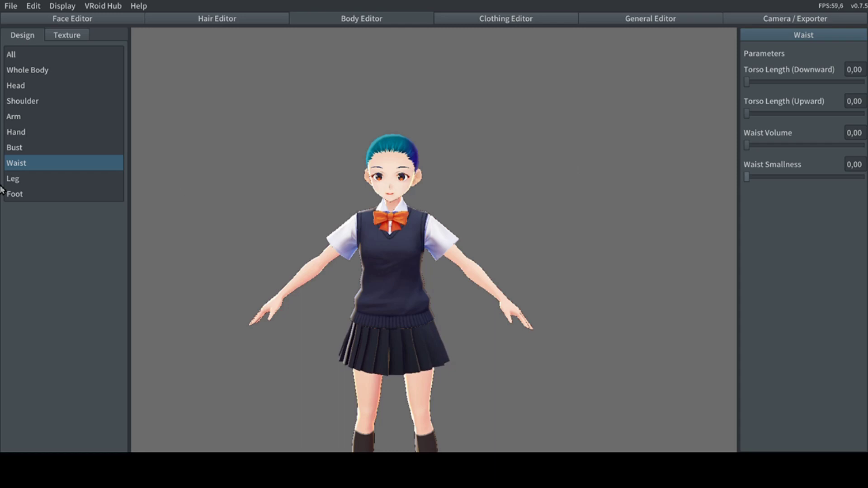
# Try out Leg Length (Downward) and Leg Length (Upward), returning both to 0
pyautogui.click(62, 180)
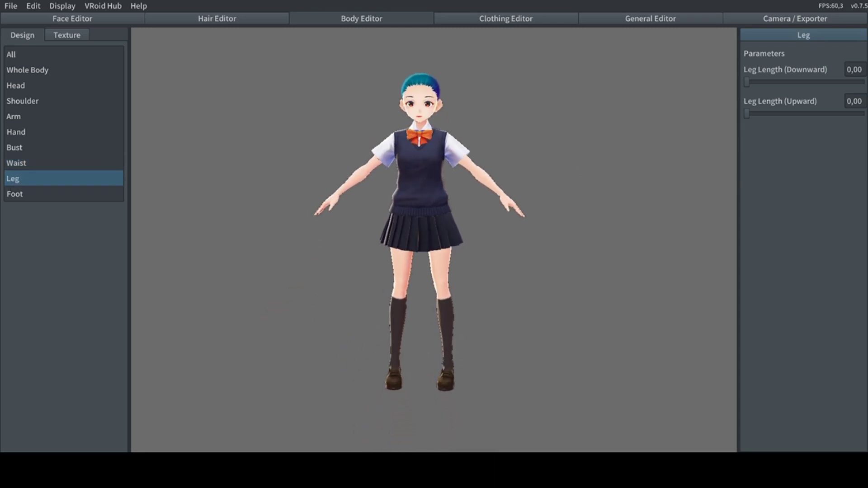
pyautogui.moveTo(745, 84)
pyautogui.mouseDown()
pyautogui.moveTo(866, 89)
pyautogui.moveTo(734, 71)
pyautogui.mouseUp()
pyautogui.moveTo(746, 116); pyautogui.dragTo(563, 123)
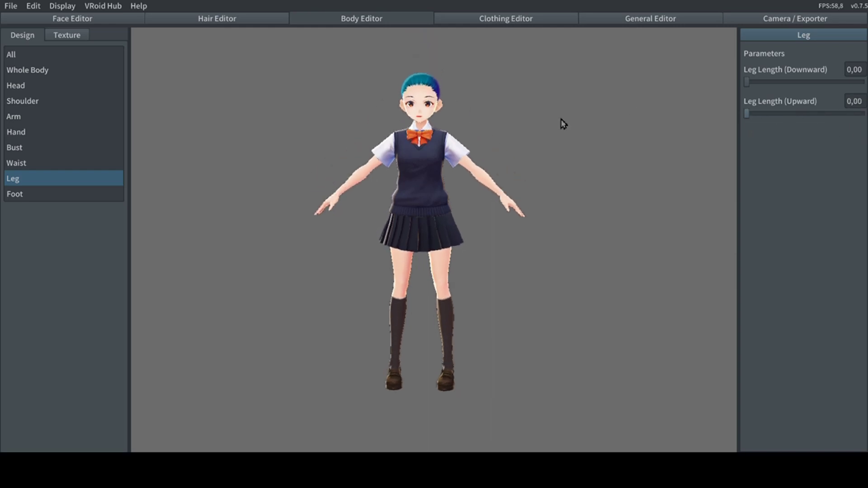
# Try out the foot parameters Foot Size (Upward) and Foot Size (Downward), returning both to 0
pyautogui.click(15, 194)
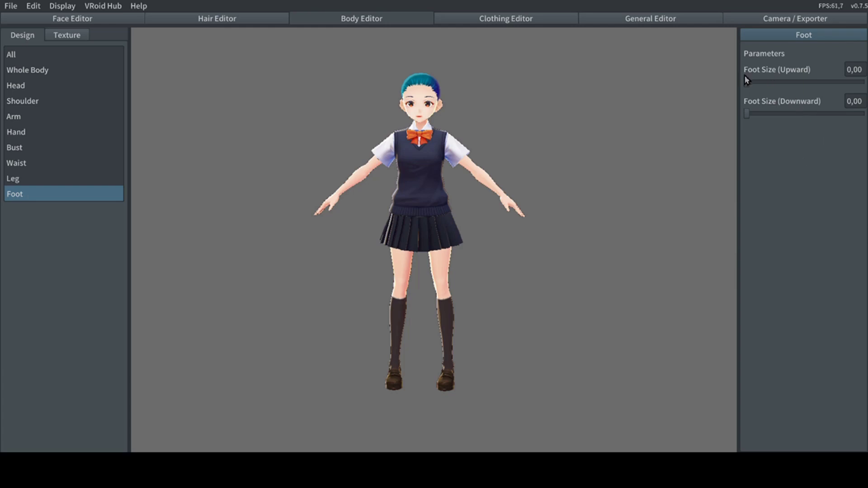
pyautogui.moveTo(746, 81); pyautogui.dragTo(724, 73)
pyautogui.moveTo(747, 114); pyautogui.dragTo(601, 83)
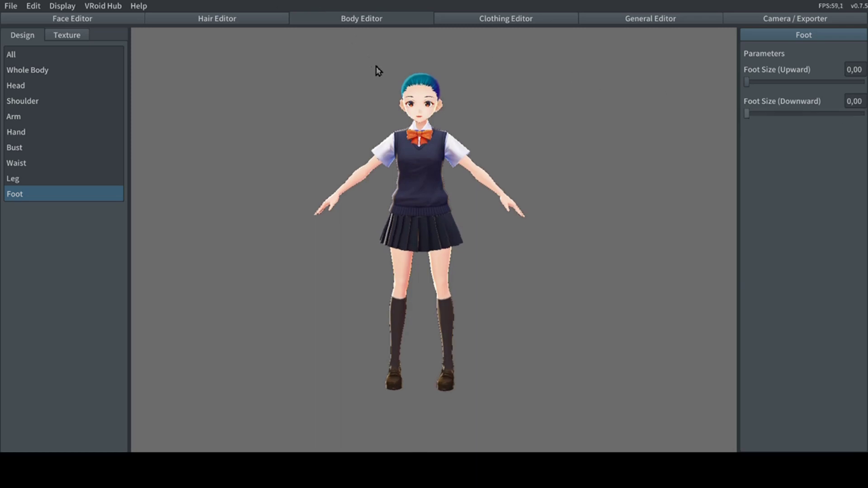
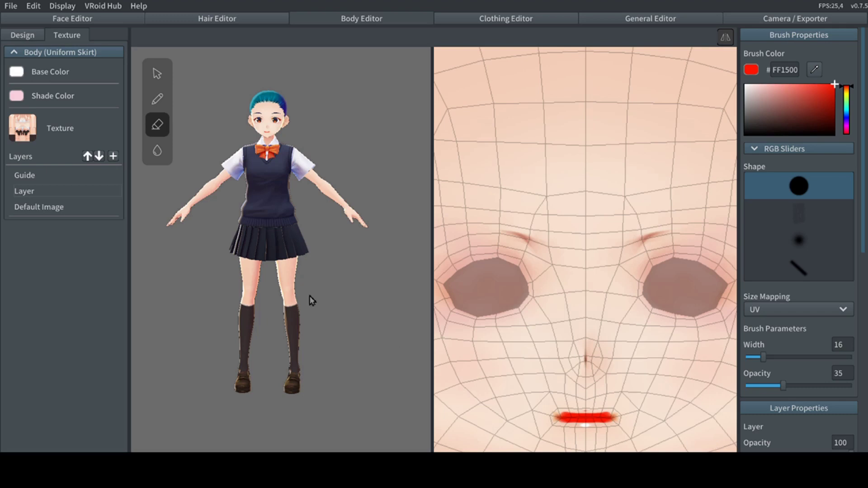
# Paint red (FF1500) mirrored strokes on the socks in the body texture's Layer, using the pen at width 74 and opacity 35
pyautogui.click(68, 191)
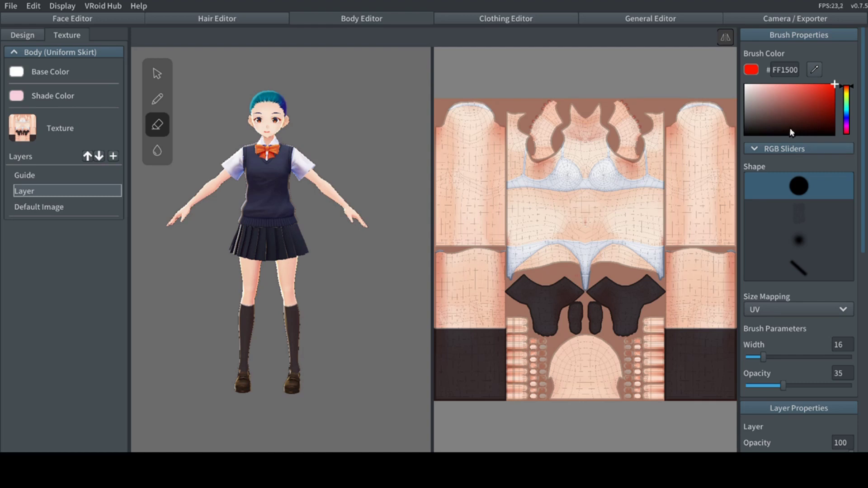
pyautogui.click(163, 99)
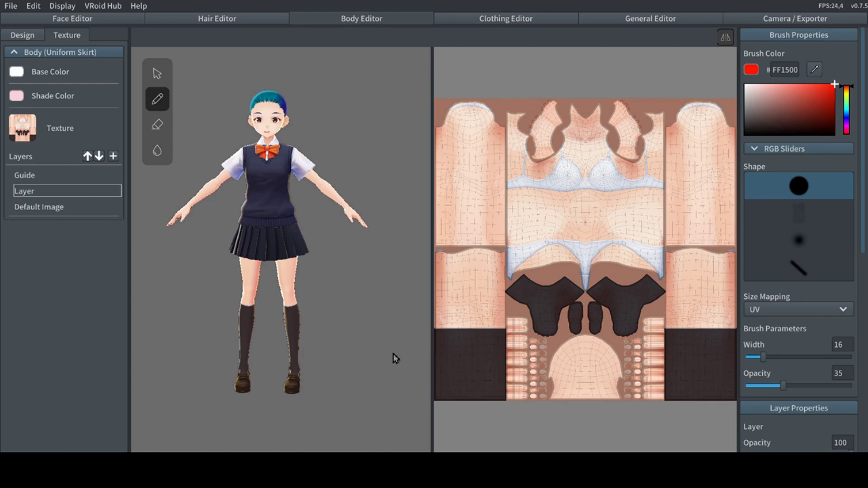
pyautogui.moveTo(792, 357); pyautogui.dragTo(824, 357)
pyautogui.moveTo(482, 361)
pyautogui.mouseDown()
pyautogui.moveTo(475, 341)
pyautogui.moveTo(487, 332)
pyautogui.moveTo(486, 366)
pyautogui.moveTo(471, 378)
pyautogui.mouseUp()
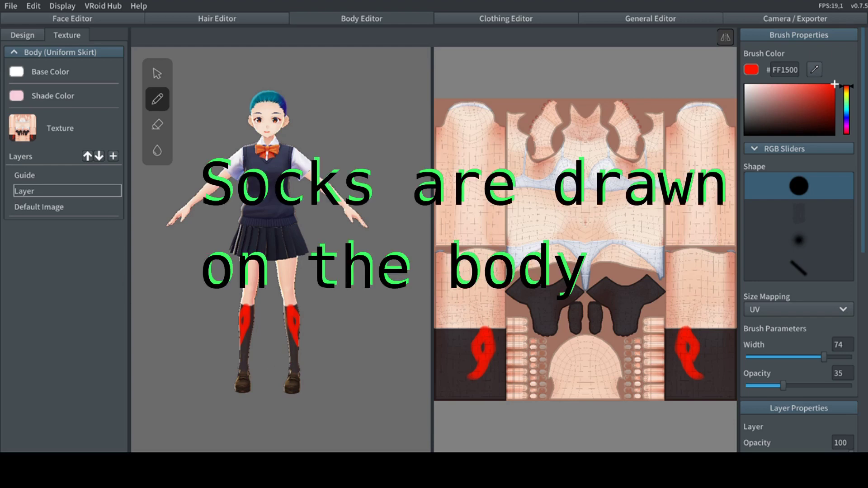
# Paint pale pink strokes and then long blue (0051FF) strokes at width 100 along the arms and legs of the body texture
pyautogui.click(758, 86)
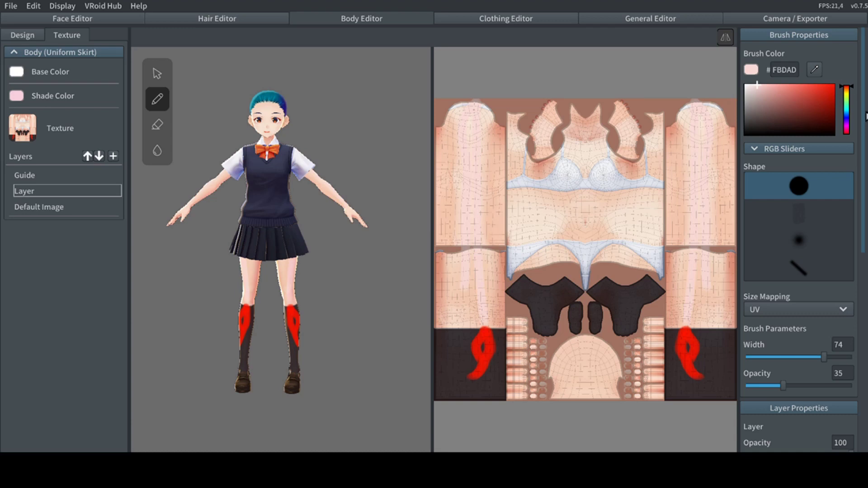
pyautogui.click(846, 115)
pyautogui.click(834, 85)
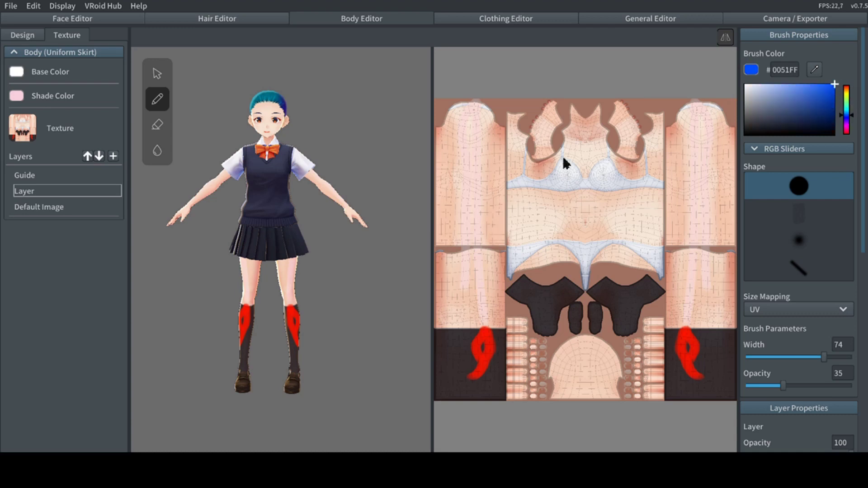
pyautogui.moveTo(824, 357); pyautogui.dragTo(852, 357)
pyautogui.moveTo(500, 314)
pyautogui.mouseDown()
pyautogui.moveTo(470, 136)
pyautogui.moveTo(477, 289)
pyautogui.mouseUp()
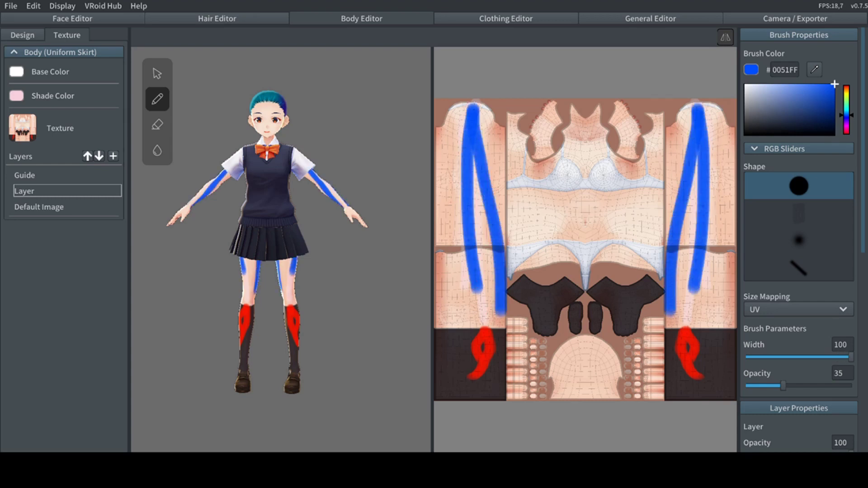
# Remove the painted Layer from the body texture and open the Clothing Editor
pyautogui.rightClick(66, 191)
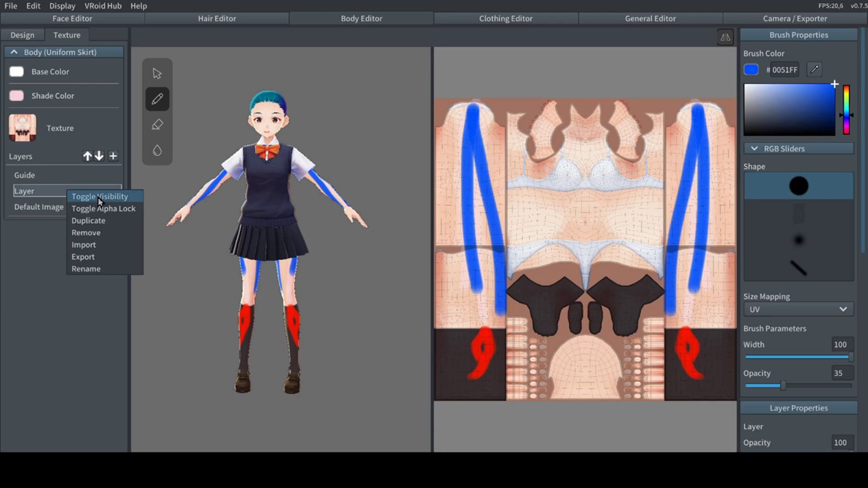
pyautogui.click(114, 233)
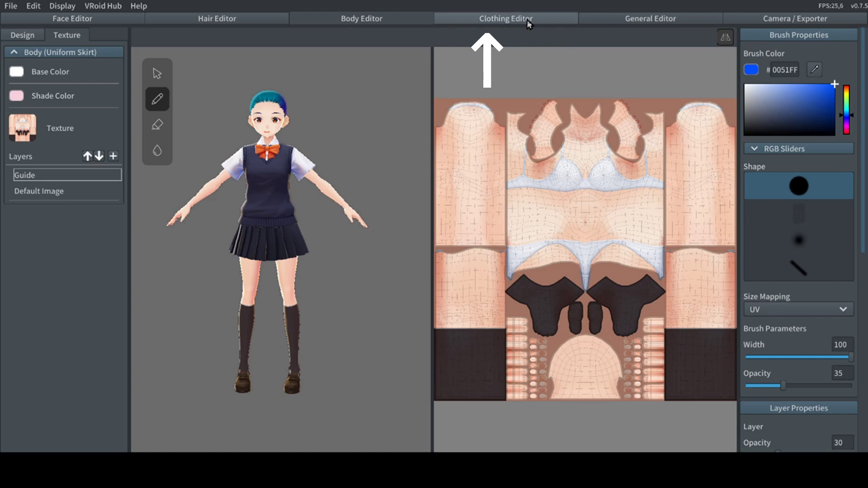
pyautogui.click(505, 18)
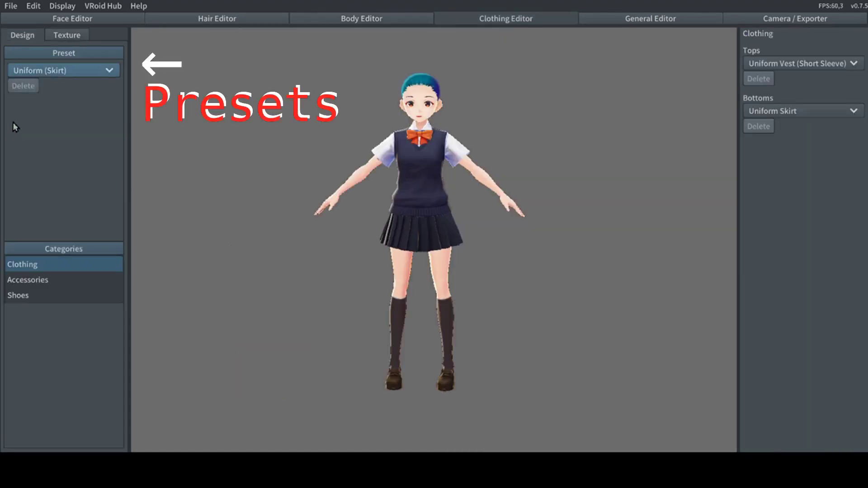
# Try the Onepiece, Uniform (Pants) and Uniform (Skirt) (Edited) clothing presets, returning to Uniform (Skirt)
pyautogui.click(58, 72)
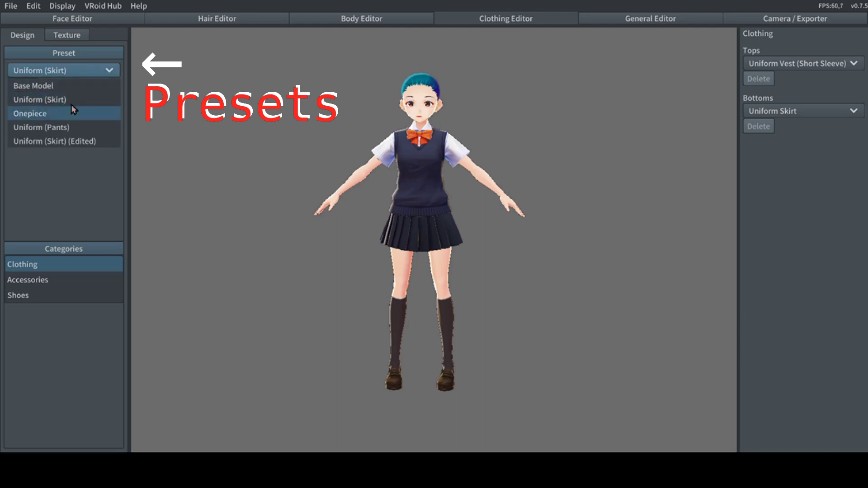
pyautogui.click(74, 112)
pyautogui.click(80, 72)
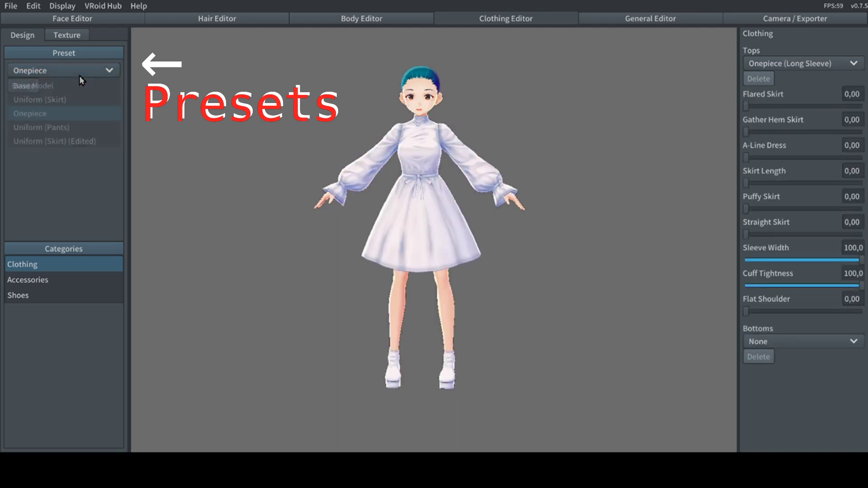
pyautogui.click(92, 131)
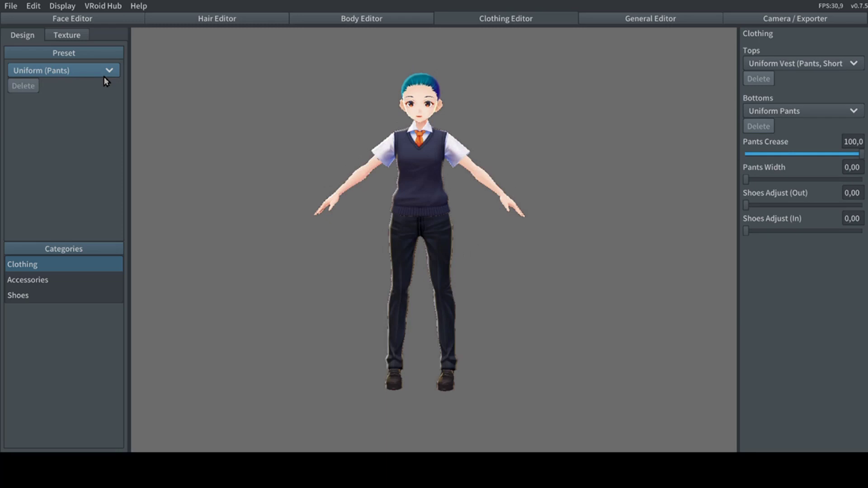
pyautogui.click(104, 75)
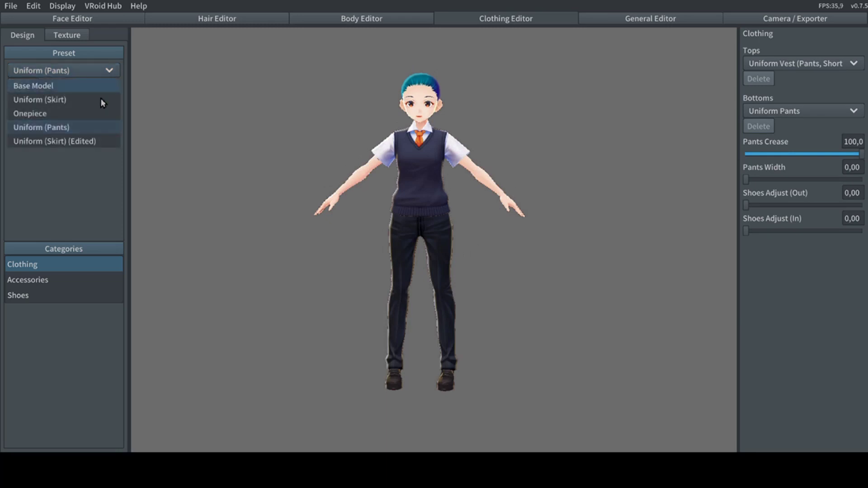
pyautogui.click(92, 141)
pyautogui.click(89, 76)
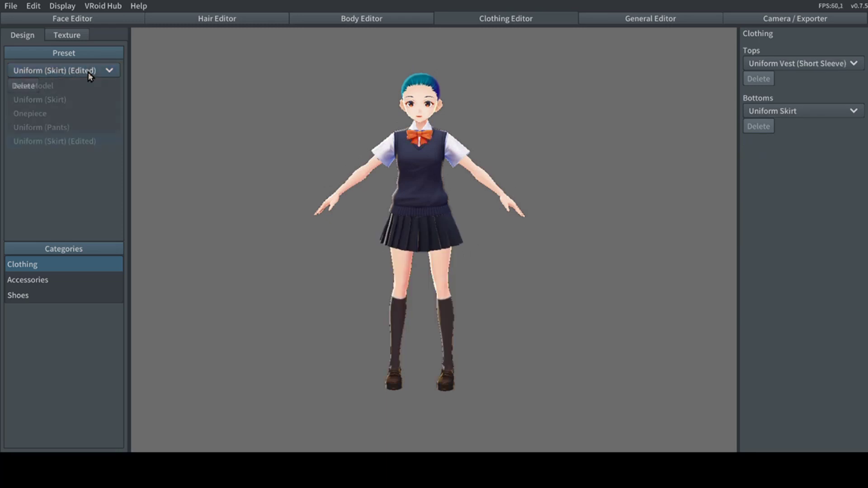
pyautogui.click(90, 100)
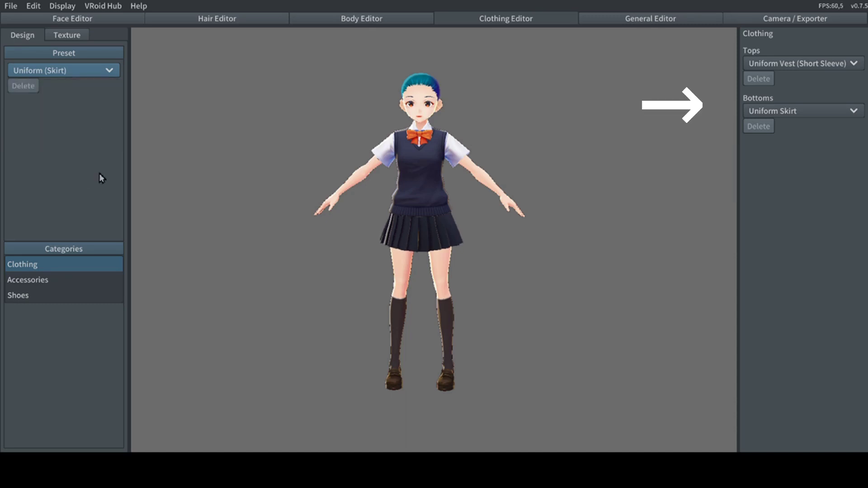
# Try Uniform Vest (Long Sleeve) and Onepiece (Long Sleeve) as the top, returning to Uniform Vest (Short Sleeve)
pyautogui.click(833, 64)
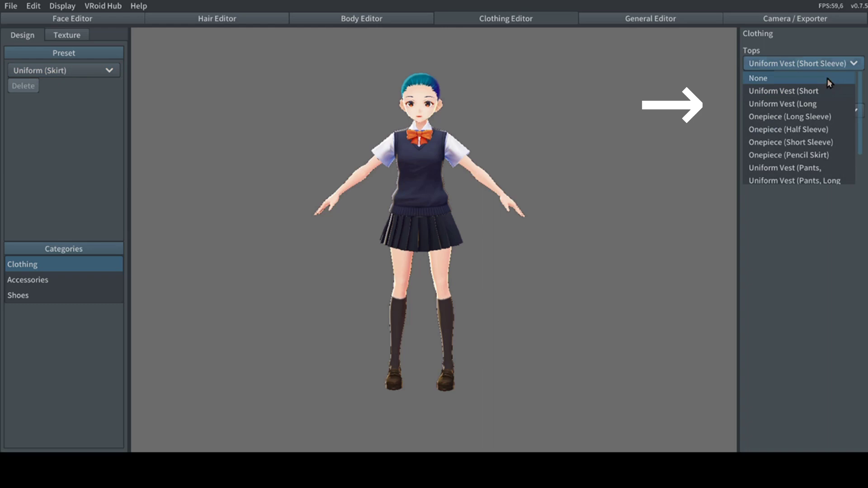
pyautogui.click(810, 92)
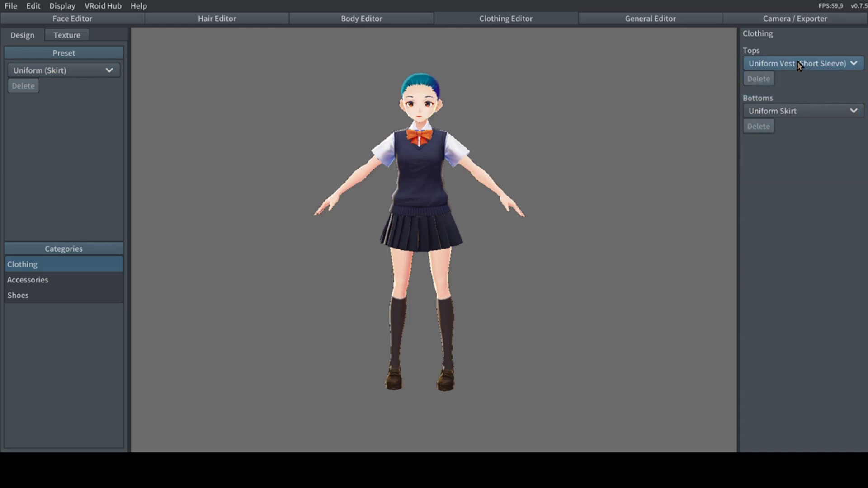
pyautogui.click(797, 65)
pyautogui.click(794, 104)
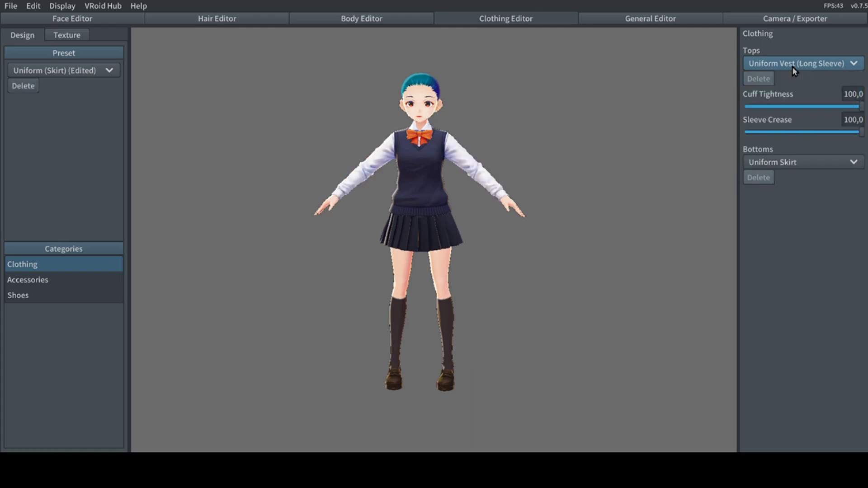
pyautogui.click(792, 67)
pyautogui.click(795, 118)
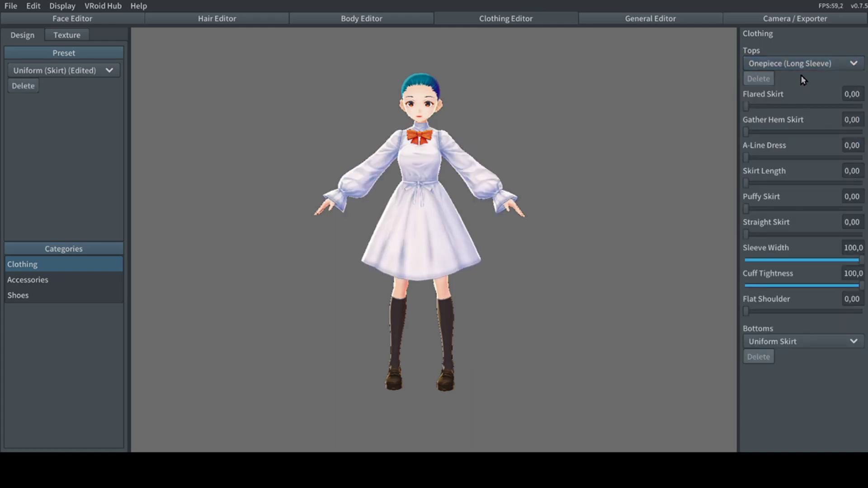
pyautogui.click(803, 65)
pyautogui.click(802, 45)
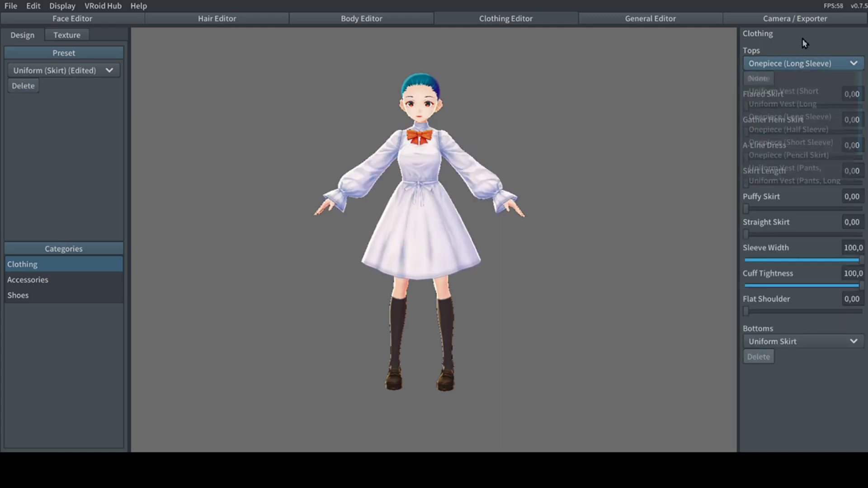
pyautogui.click(801, 70)
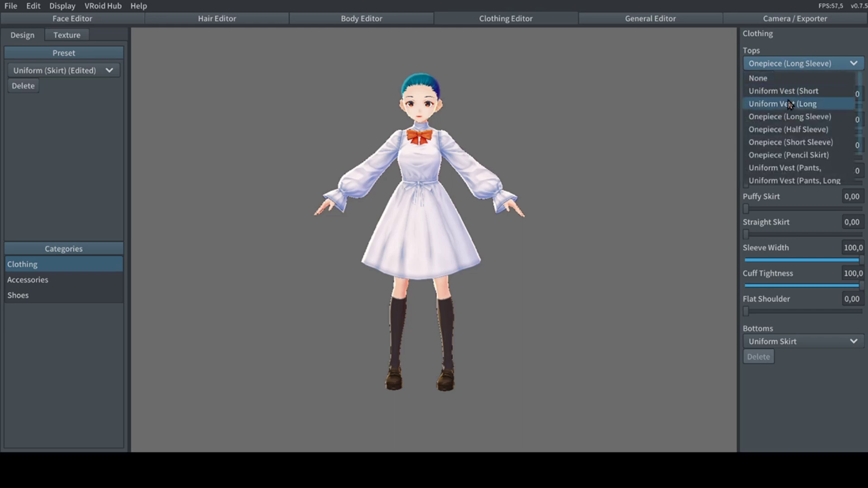
pyautogui.click(794, 90)
# Switch the top to Uniform Vest (Long Sleeve), try Cuff Tightness and Sleeve Crease at 0, and undo both slider changes
pyautogui.click(804, 66)
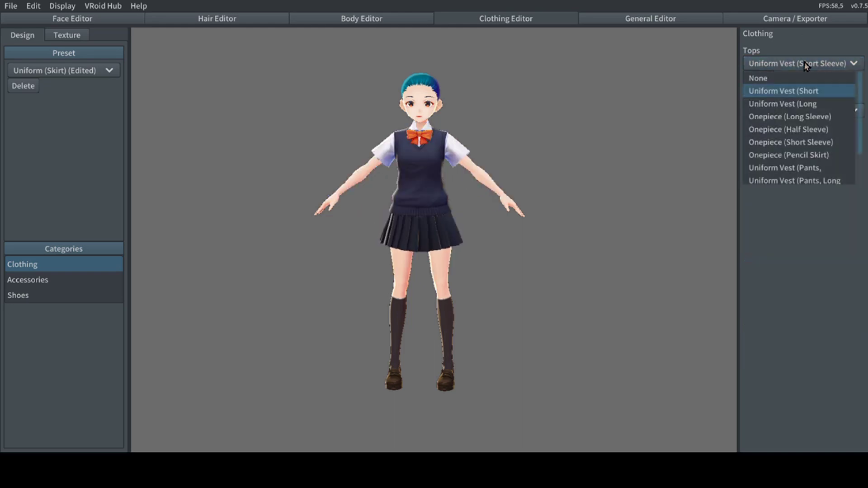
pyautogui.click(804, 101)
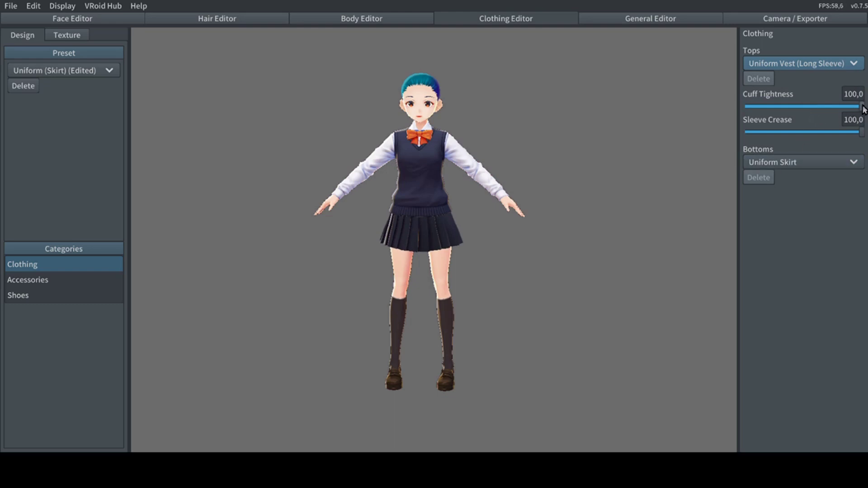
pyautogui.moveTo(864, 108); pyautogui.dragTo(861, 109)
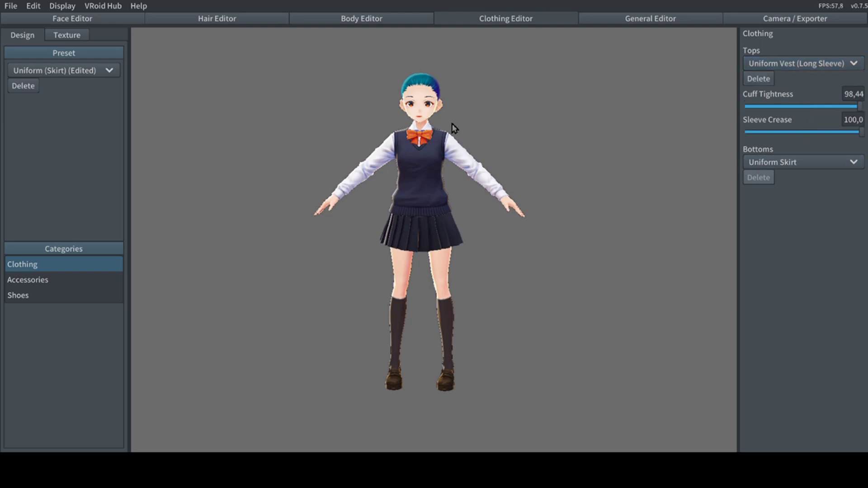
pyautogui.scroll(5, 470, 105)
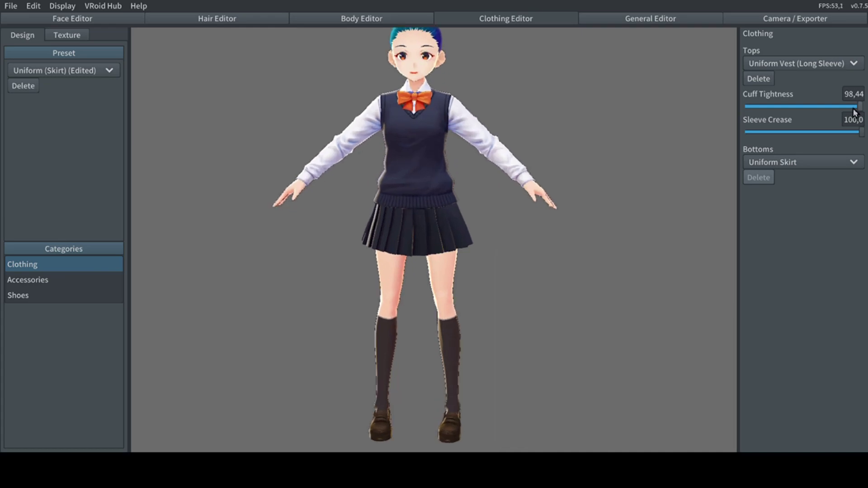
pyautogui.moveTo(812, 103); pyautogui.dragTo(743, 132)
pyautogui.moveTo(859, 107); pyautogui.dragTo(733, 105)
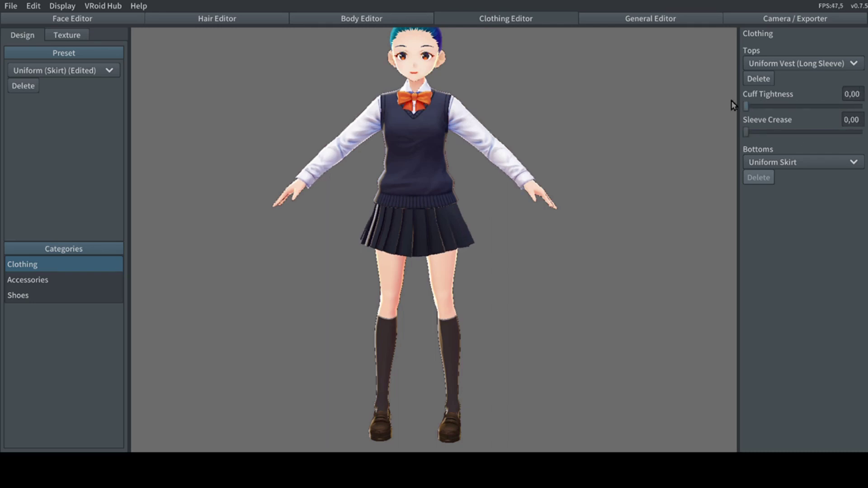
pyautogui.hotkey('ctrl', 'z')
pyautogui.hotkey('ctrl', 'z')
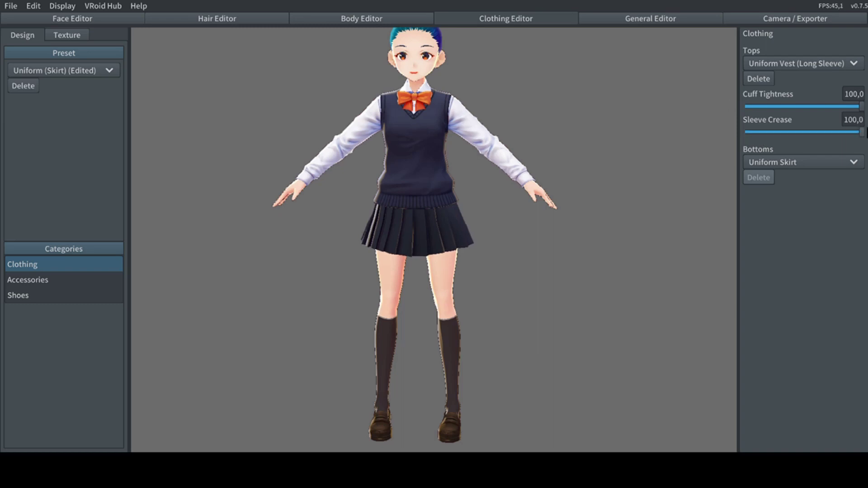
# Change the top to Onepiece (Long Sleeve) and try out its Flared Skirt and Gather Hem Skirt parameters, returning them to 0
pyautogui.click(798, 64)
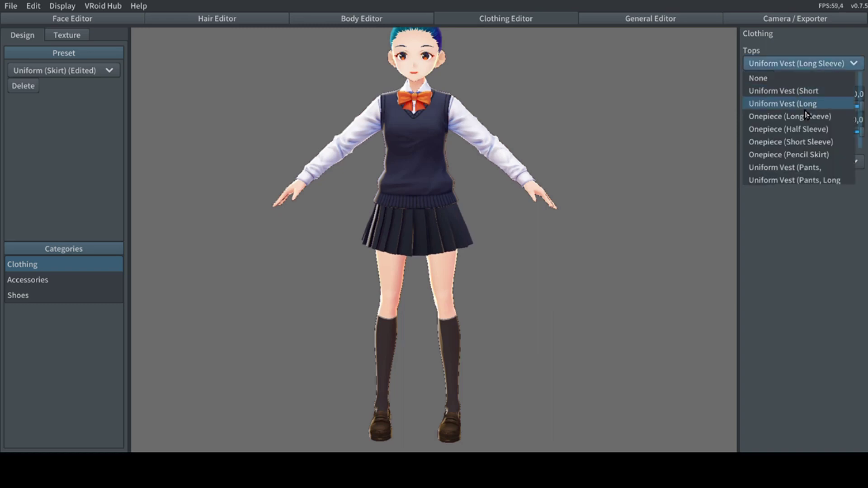
pyautogui.click(806, 120)
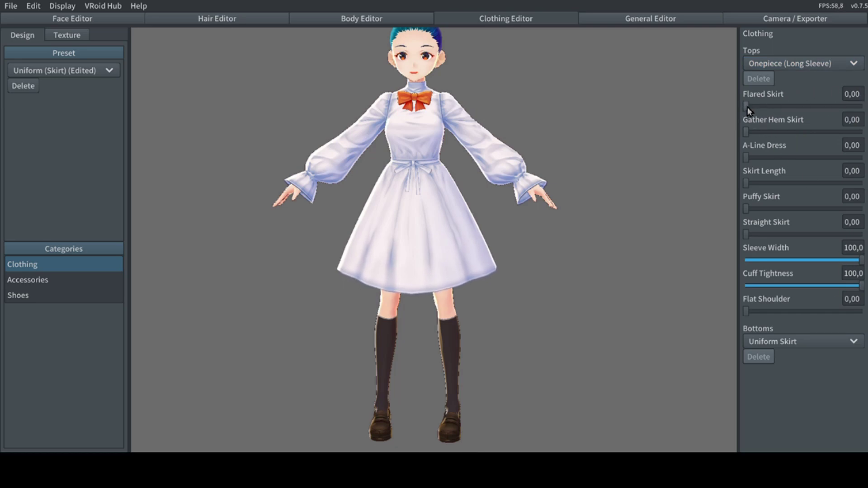
pyautogui.moveTo(747, 107); pyautogui.dragTo(668, 109)
pyautogui.moveTo(743, 134); pyautogui.dragTo(674, 185)
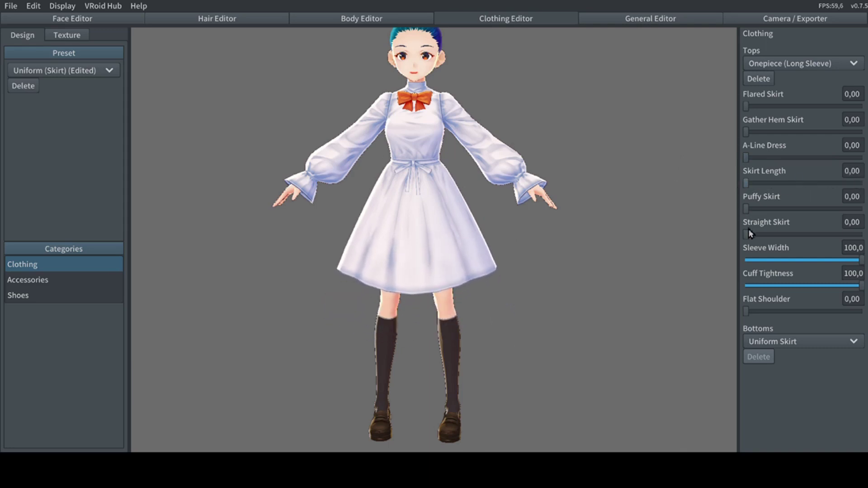
# Try out the dress's Puffy Skirt, Straight Skirt, Sleeve Width, Cuff Tightness and Flat Shoulder parameters, restoring each to its original value
pyautogui.moveTo(744, 208); pyautogui.dragTo(714, 210)
pyautogui.moveTo(745, 234)
pyautogui.mouseDown()
pyautogui.moveTo(863, 234)
pyautogui.moveTo(733, 234)
pyautogui.mouseUp()
pyautogui.moveTo(861, 261)
pyautogui.mouseDown()
pyautogui.moveTo(720, 265)
pyautogui.moveTo(866, 244)
pyautogui.mouseUp()
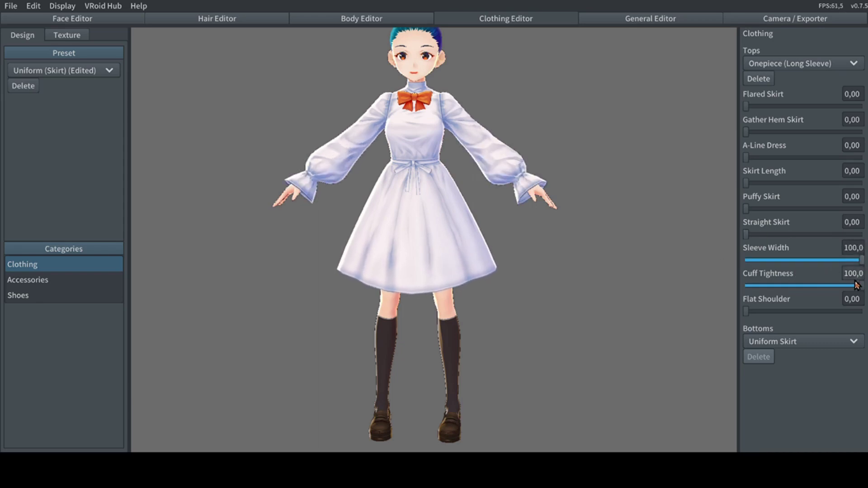
pyautogui.moveTo(857, 285)
pyautogui.mouseDown()
pyautogui.moveTo(750, 284)
pyautogui.moveTo(861, 285)
pyautogui.moveTo(707, 272)
pyautogui.moveTo(861, 285)
pyautogui.mouseUp()
pyautogui.moveTo(747, 311); pyautogui.dragTo(683, 332)
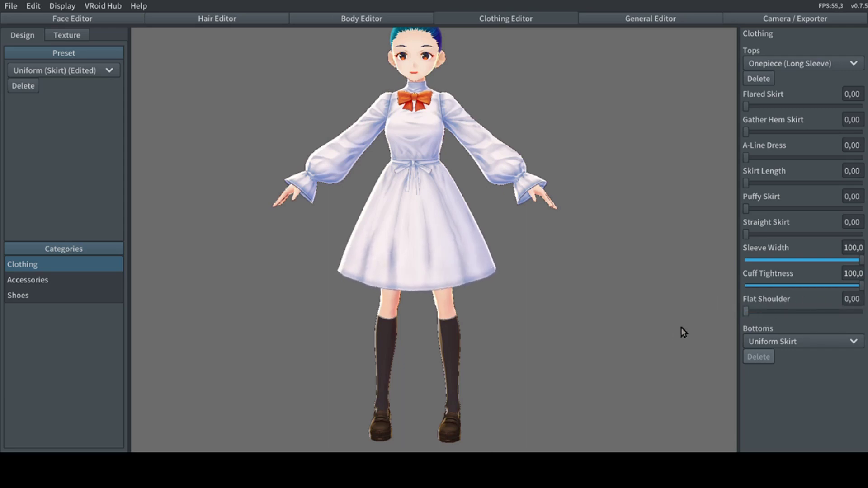
# Change the top to Onepiece (Half Sleeve) and try out its skirt parameters, returning them to 0
pyautogui.click(775, 68)
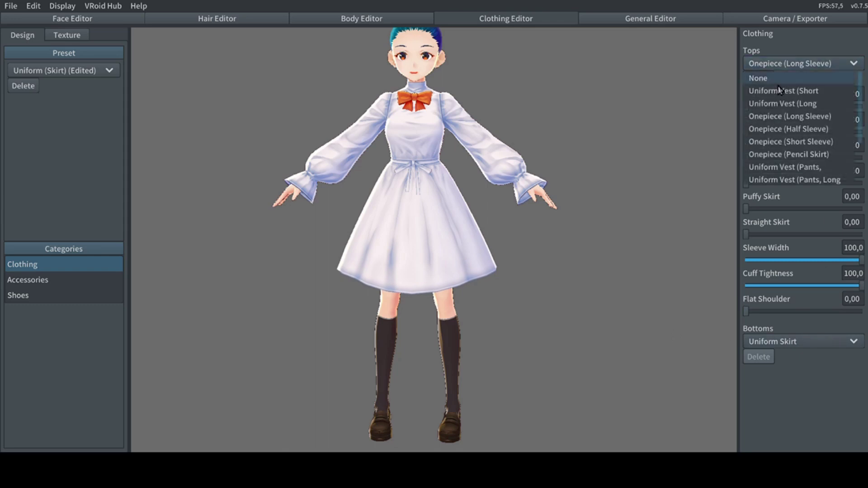
pyautogui.click(802, 132)
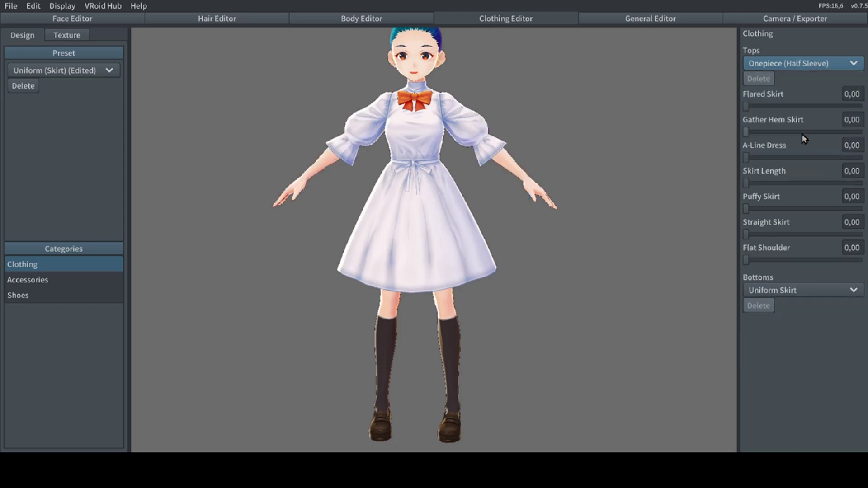
pyautogui.click(751, 208)
pyautogui.moveTo(752, 209); pyautogui.dragTo(706, 207)
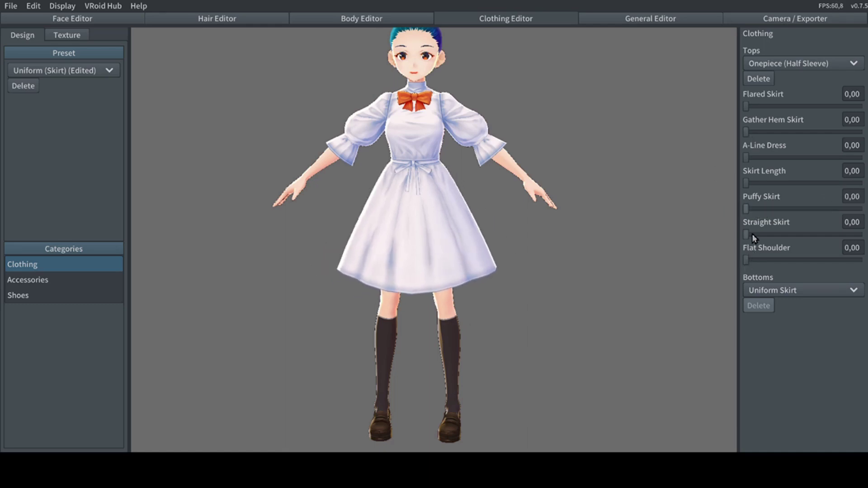
pyautogui.moveTo(745, 131); pyautogui.dragTo(736, 107)
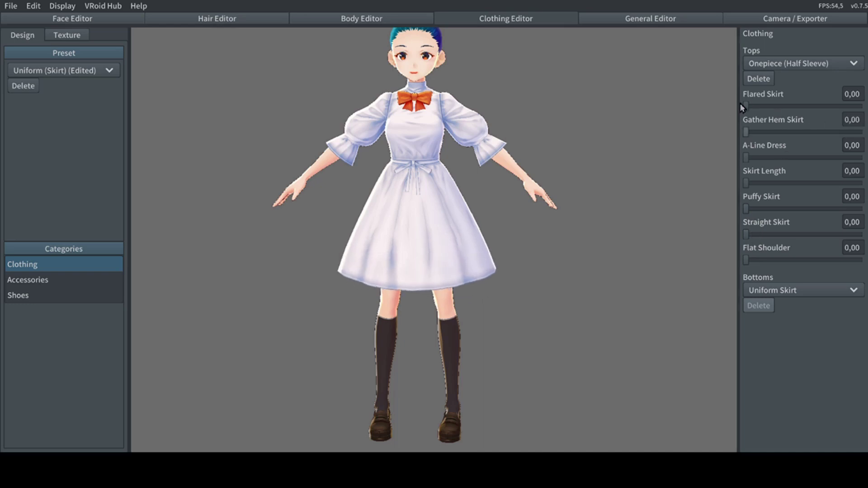
# Try Onepiece (Short Sleeve) as the top, and switch it to Onepiece (Pencil Skirt)
pyautogui.click(781, 67)
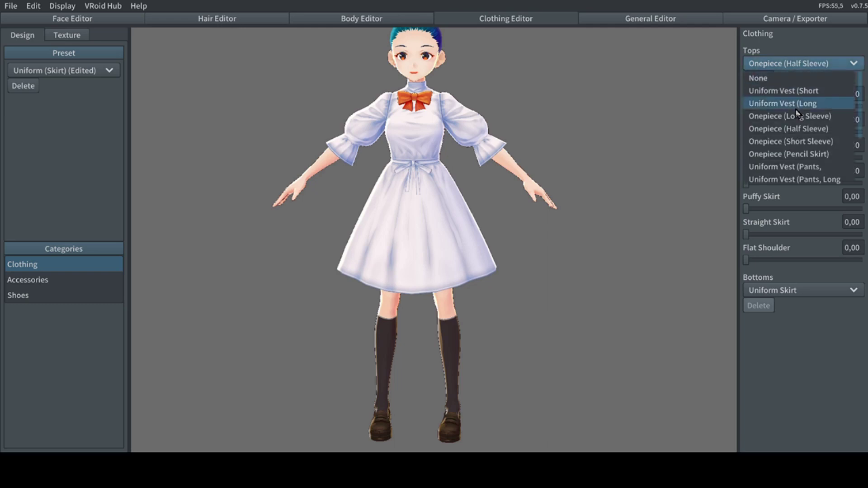
pyautogui.click(801, 141)
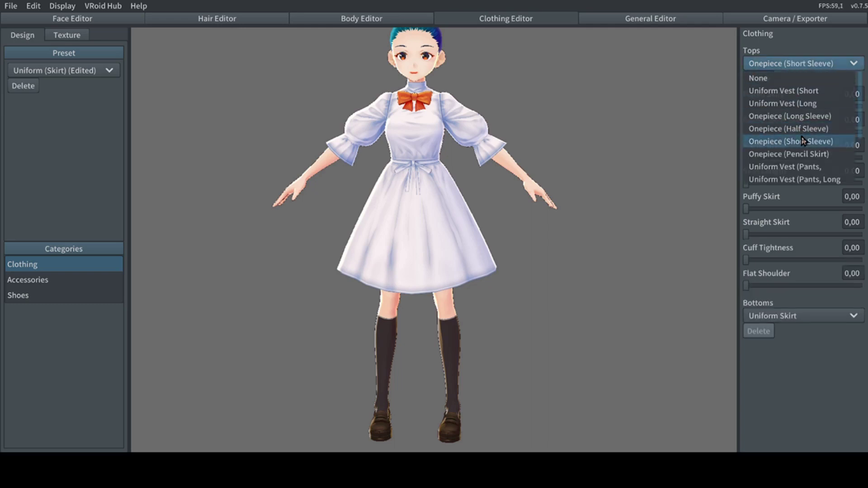
pyautogui.click(831, 66)
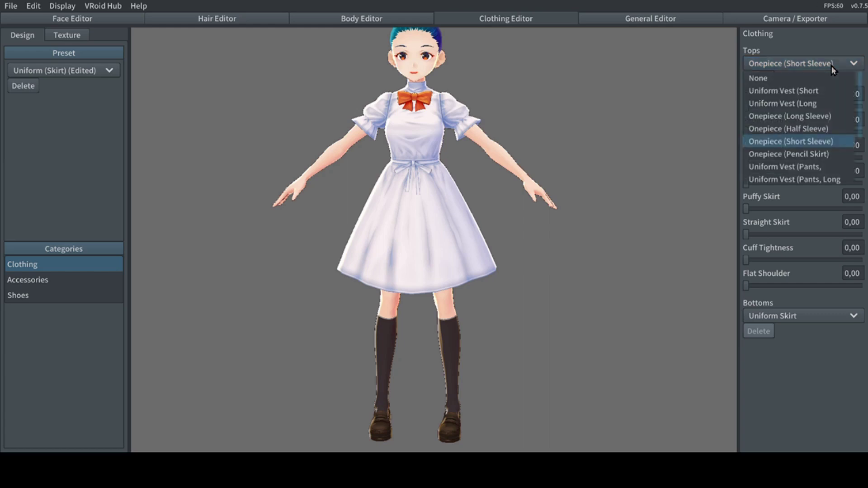
pyautogui.click(820, 153)
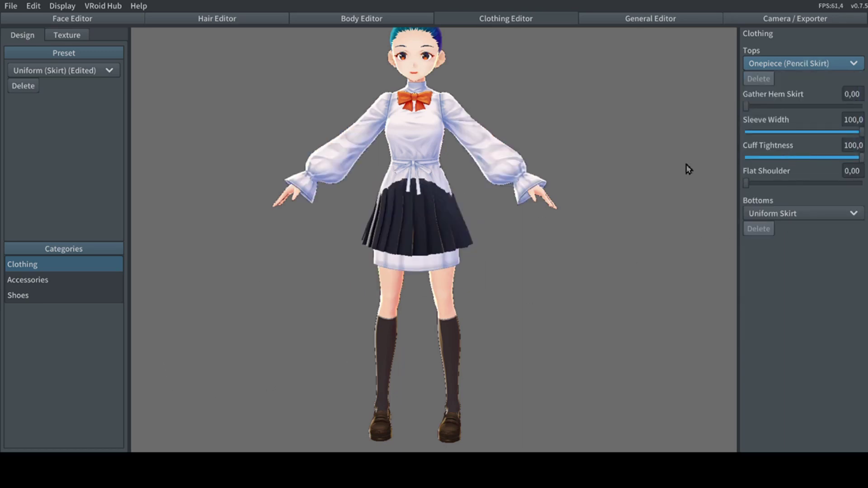
# Change the bottoms to Uniform Pants and reduce Pants Crease to 1.95
pyautogui.click(812, 219)
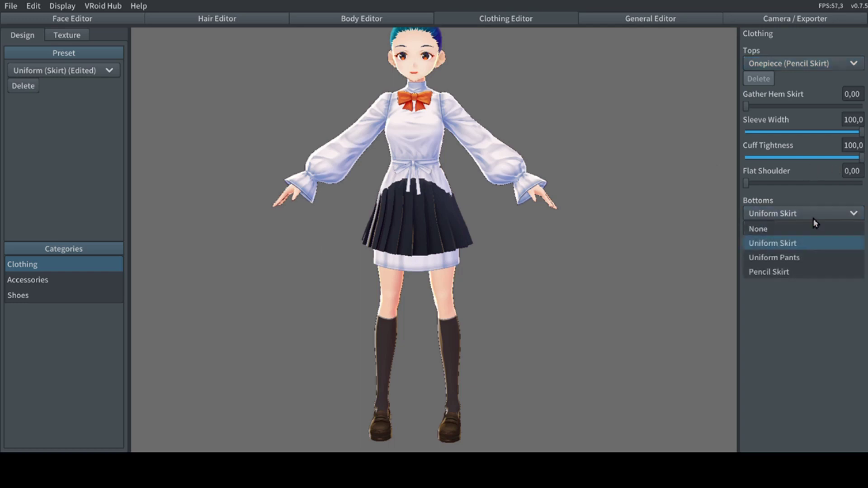
pyautogui.click(813, 257)
pyautogui.moveTo(859, 258); pyautogui.dragTo(855, 256)
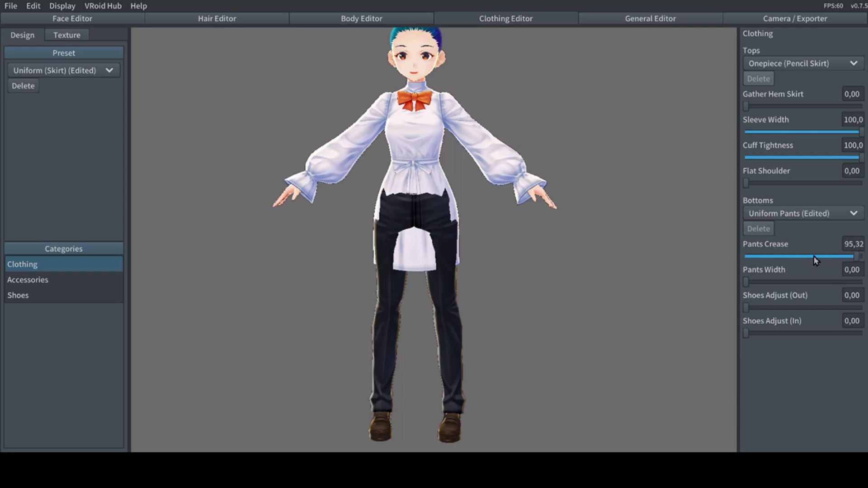
pyautogui.click(748, 258)
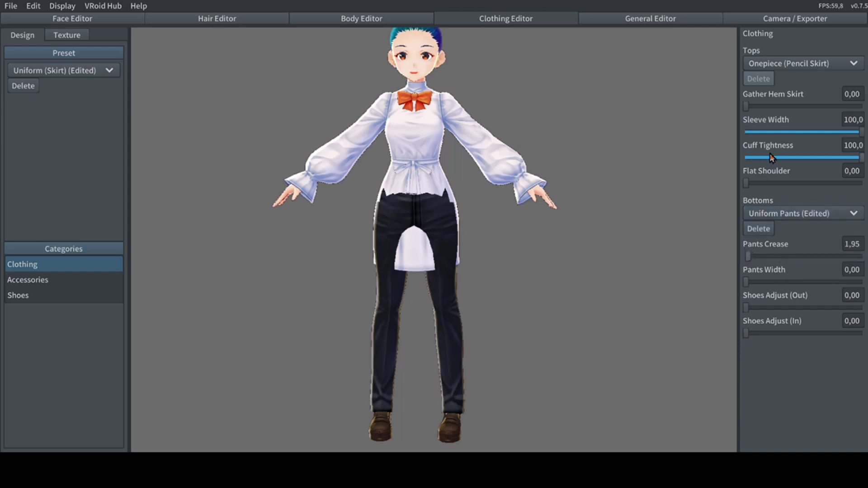
# Set the pencil-skirt dress's Gather Hem Skirt to 100, trying out Cuff Tightness, Sleeve Width and Flat Shoulder but keeping them at 100, 100 and 0
pyautogui.moveTo(861, 157); pyautogui.dragTo(856, 158)
pyautogui.moveTo(774, 159); pyautogui.dragTo(866, 131)
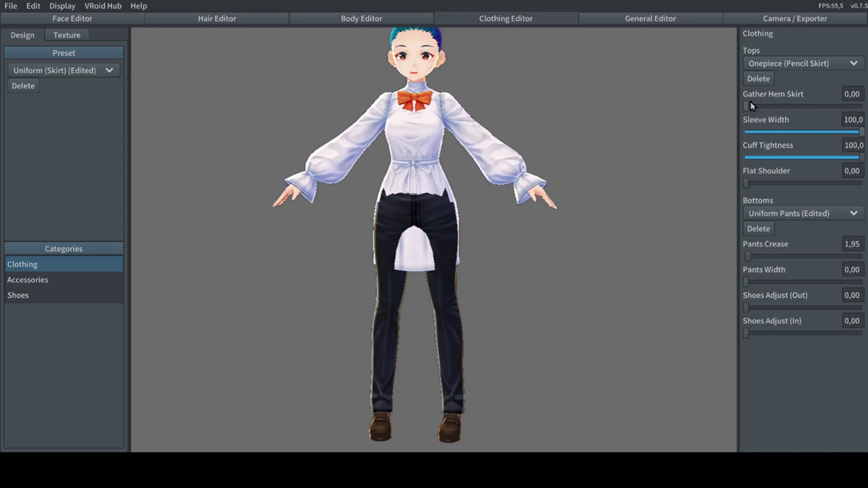
pyautogui.moveTo(745, 107); pyautogui.dragTo(866, 108)
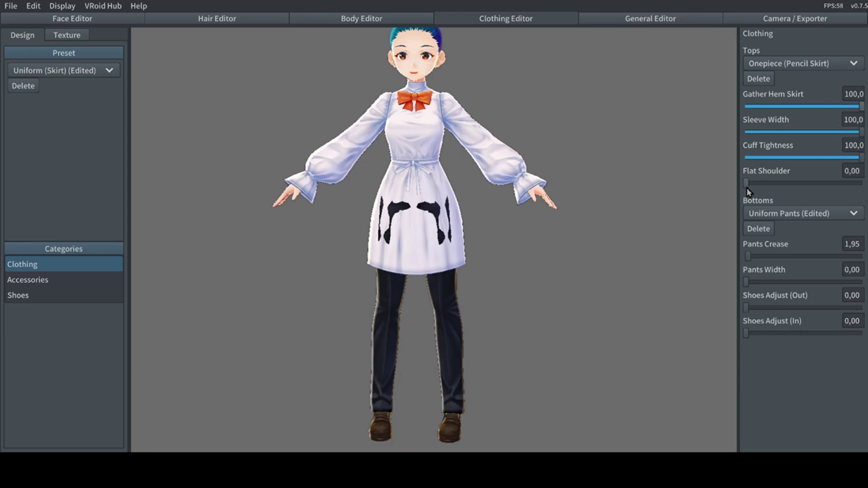
pyautogui.moveTo(746, 184); pyautogui.dragTo(678, 168)
# Set the bottoms to None and check the pencil-skirt dress on its own from several angles
pyautogui.click(790, 66)
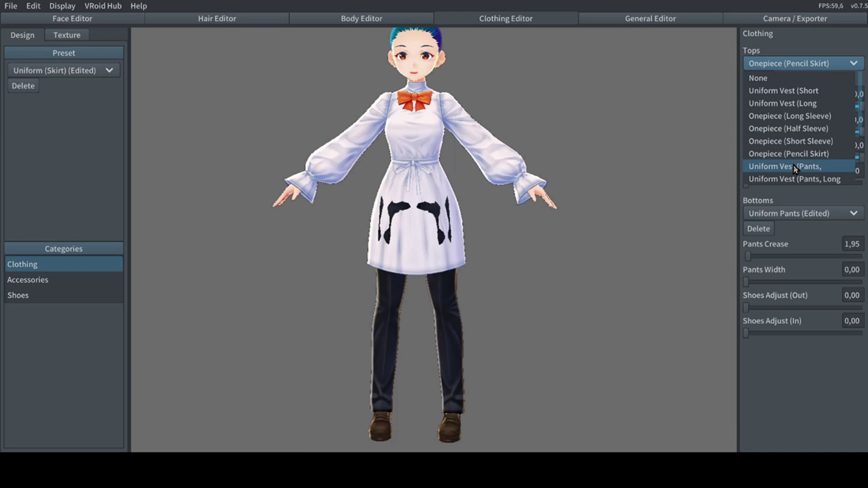
pyautogui.click(786, 216)
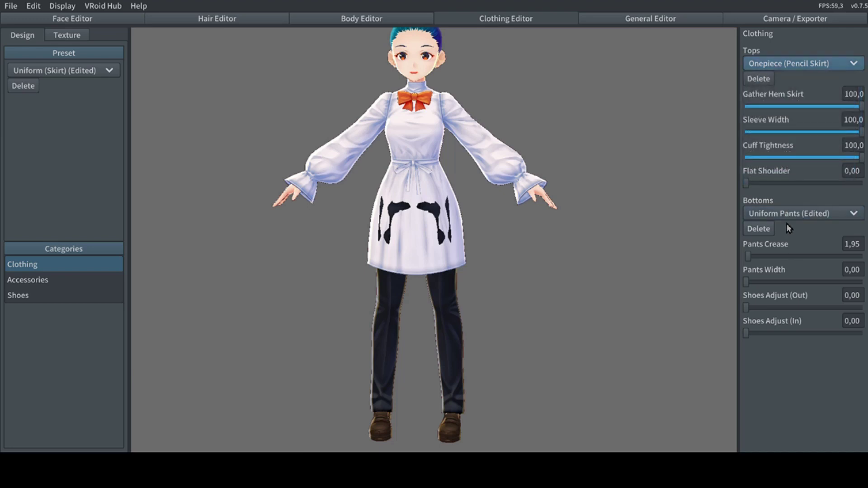
pyautogui.click(786, 215)
pyautogui.click(787, 230)
pyautogui.moveTo(496, 234); pyautogui.dragTo(341, 239, button='right')
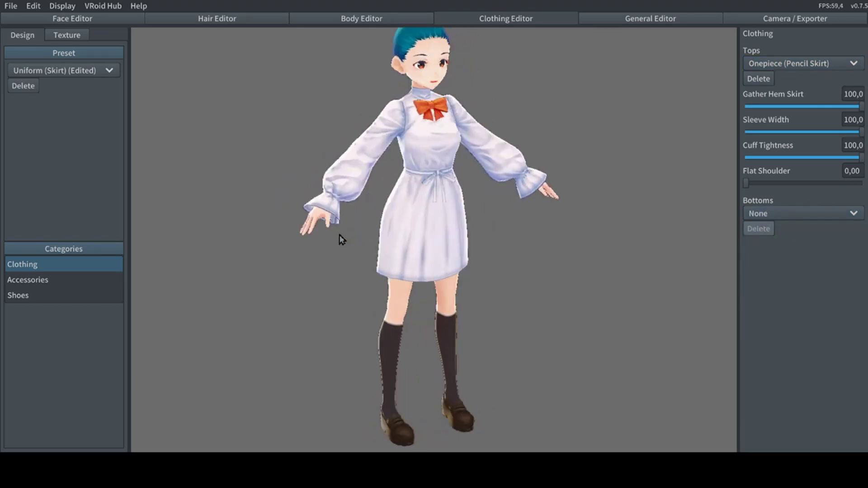
# Change the top to the short-sleeved Uniform Vest (Pants) and the bottoms to Pencil Skirt, and view the outfit from the front
pyautogui.click(828, 64)
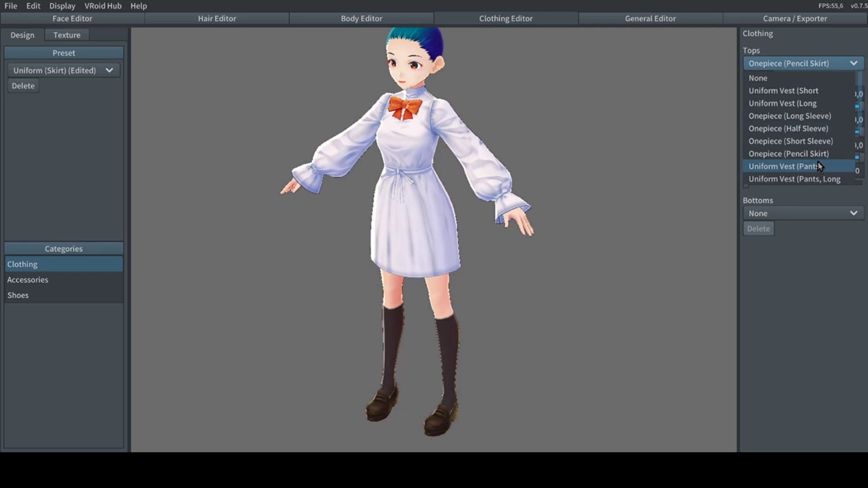
pyautogui.click(818, 164)
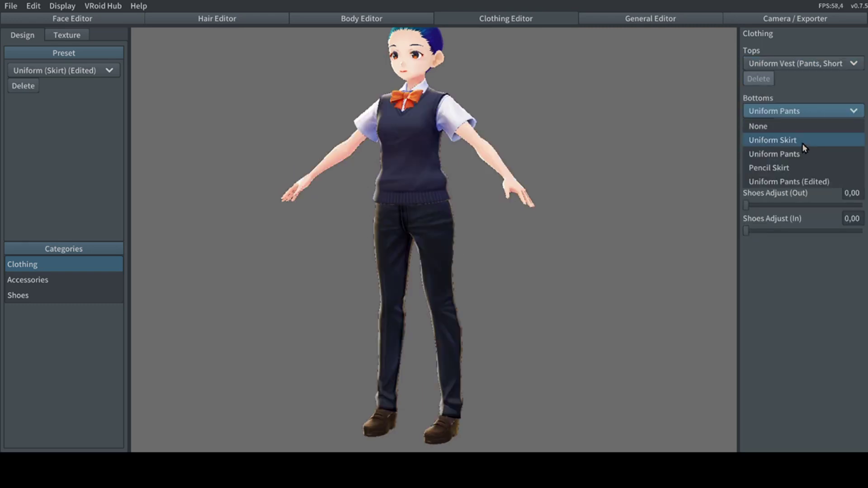
pyautogui.click(798, 167)
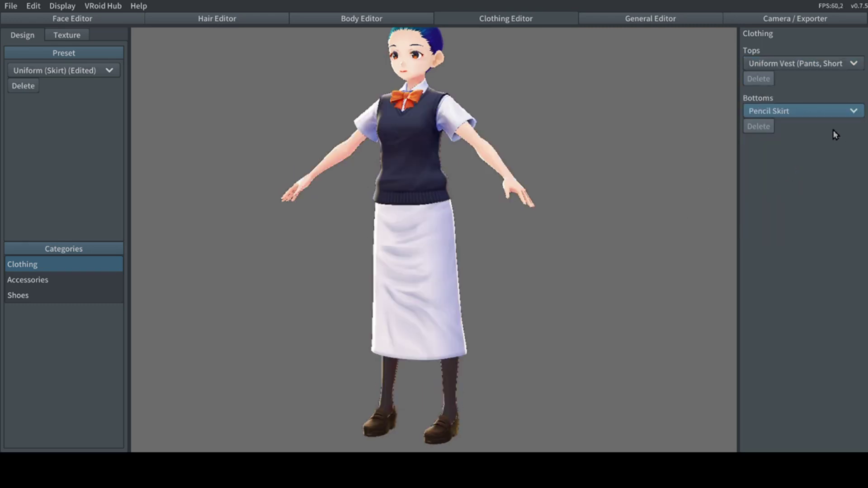
pyautogui.click(826, 115)
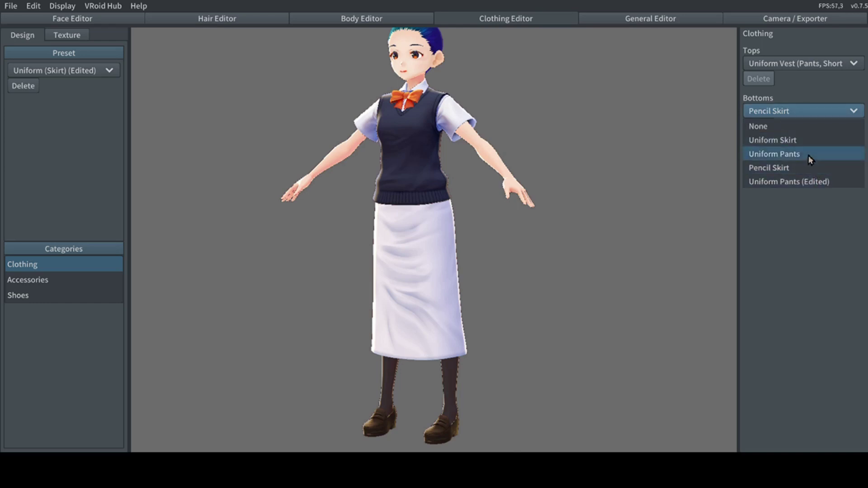
pyautogui.click(610, 242)
pyautogui.moveTo(611, 242)
pyautogui.mouseDown(button='right')
pyautogui.moveTo(635, 242)
pyautogui.moveTo(624, 225)
pyautogui.moveTo(585, 245)
pyautogui.moveTo(619, 246)
pyautogui.mouseUp(button='right')
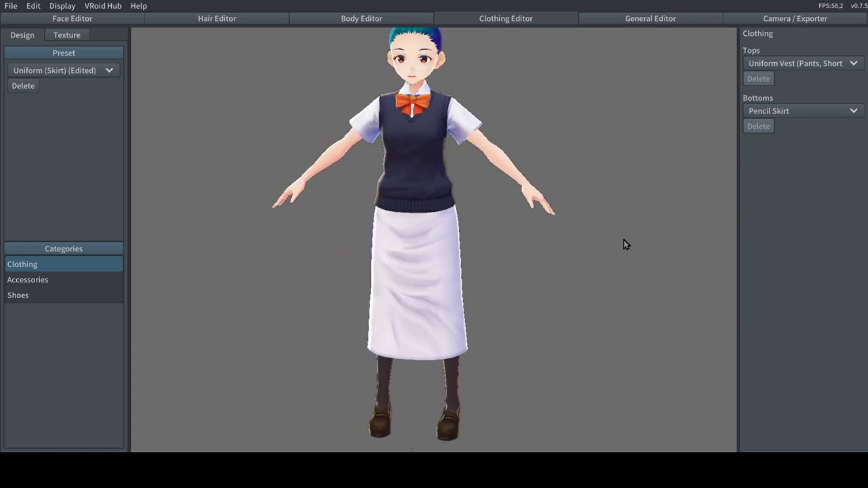
# Switch the top to the long-sleeved Uniform Vest (Pants)
pyautogui.click(809, 63)
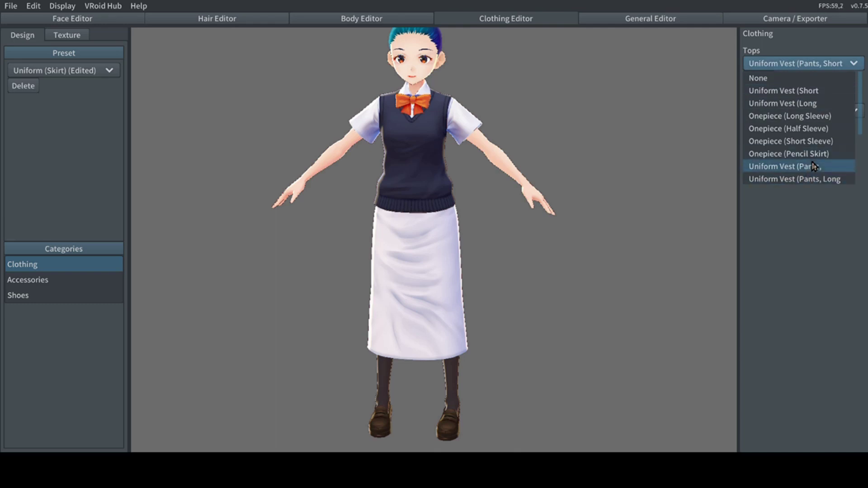
pyautogui.scroll(-3, 800, 166)
pyautogui.click(797, 142)
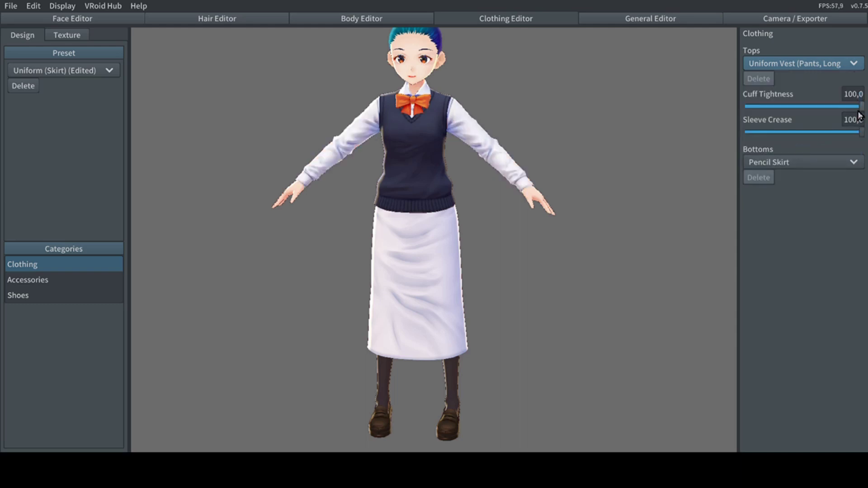
# Change the top to Mini T-Shirt and try out its Sleeve Narrowness, Waist Narrowness and Length, restoring them to 100, 100 and 0
pyautogui.click(807, 64)
pyautogui.scroll(-5, 807, 132)
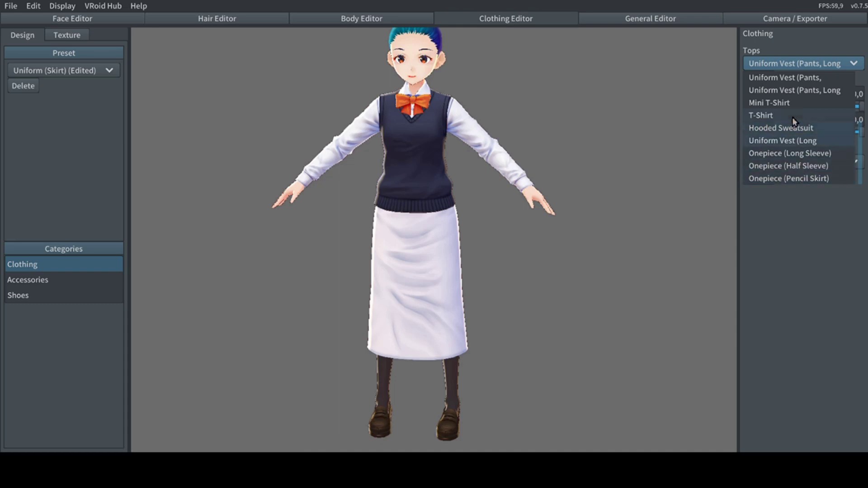
pyautogui.scroll(5, 792, 116)
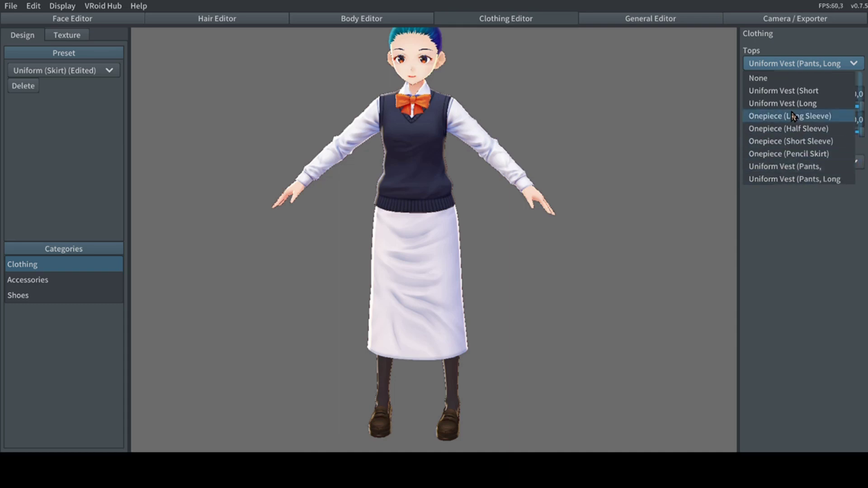
pyautogui.scroll(-3, 791, 116)
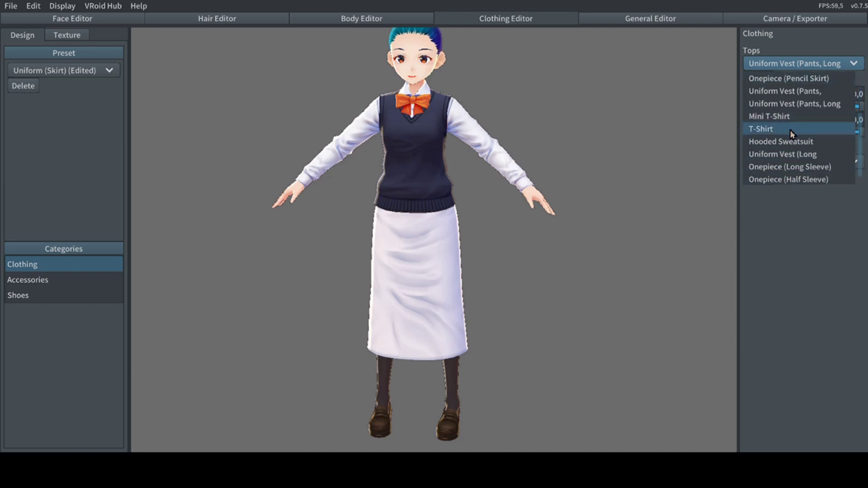
pyautogui.click(779, 119)
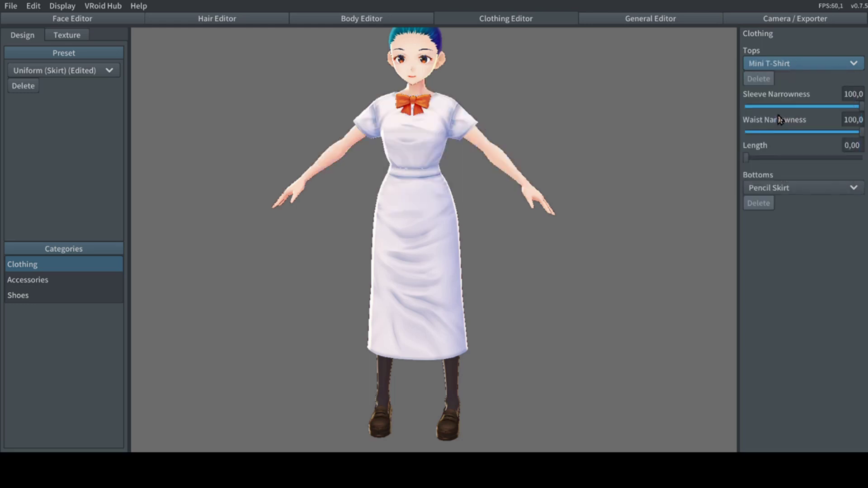
pyautogui.moveTo(859, 107); pyautogui.dragTo(825, 108)
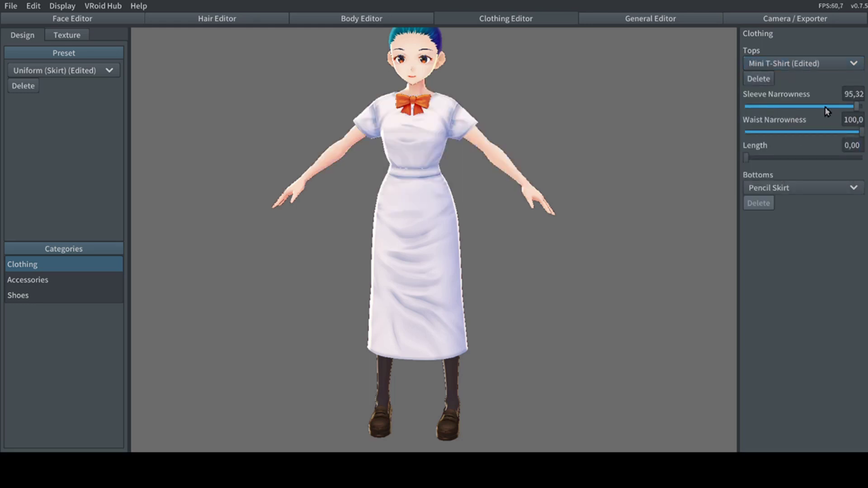
pyautogui.moveTo(770, 108); pyautogui.dragTo(867, 131)
pyautogui.moveTo(748, 158); pyautogui.dragTo(627, 134)
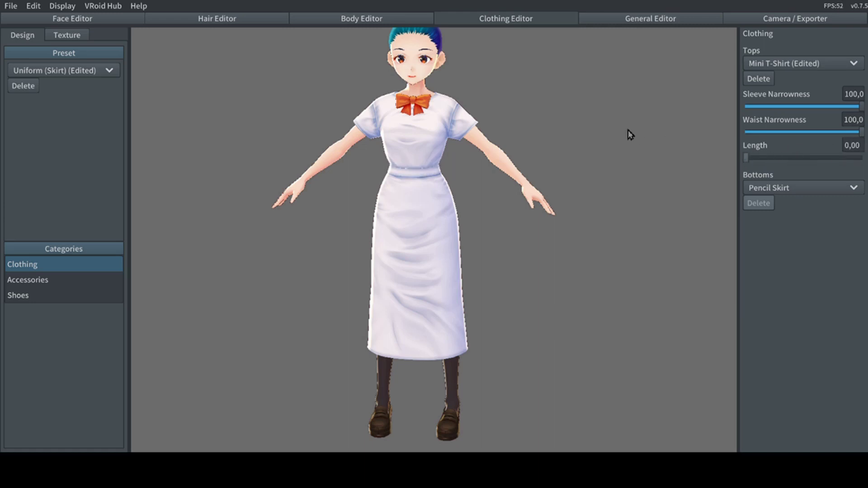
# Change the bottoms to Uniform Skirt and set the Mini T-Shirt's Waist Narrowness to 0, keeping its Length at 0
pyautogui.click(786, 187)
pyautogui.click(775, 217)
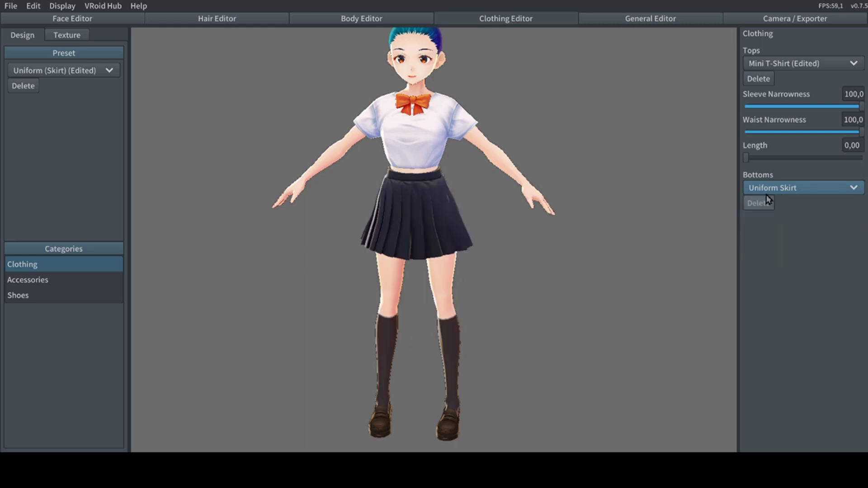
pyautogui.moveTo(747, 158); pyautogui.dragTo(687, 163)
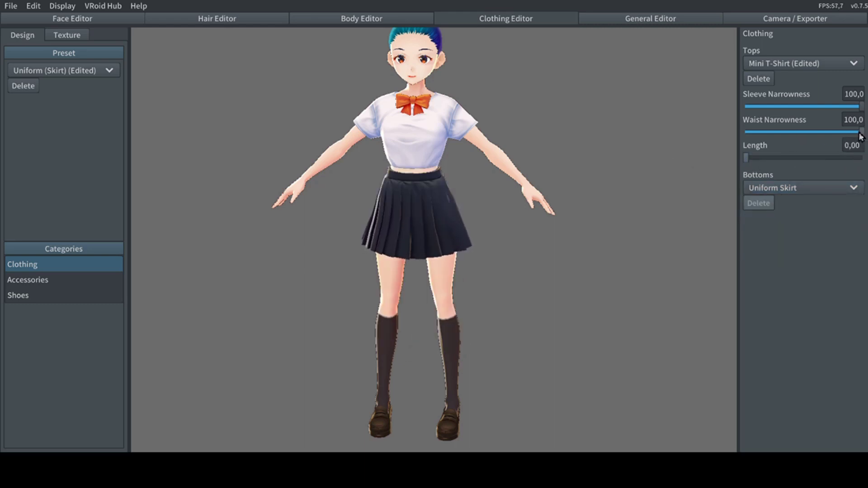
pyautogui.moveTo(864, 134); pyautogui.dragTo(733, 134)
pyautogui.moveTo(750, 164); pyautogui.dragTo(701, 107)
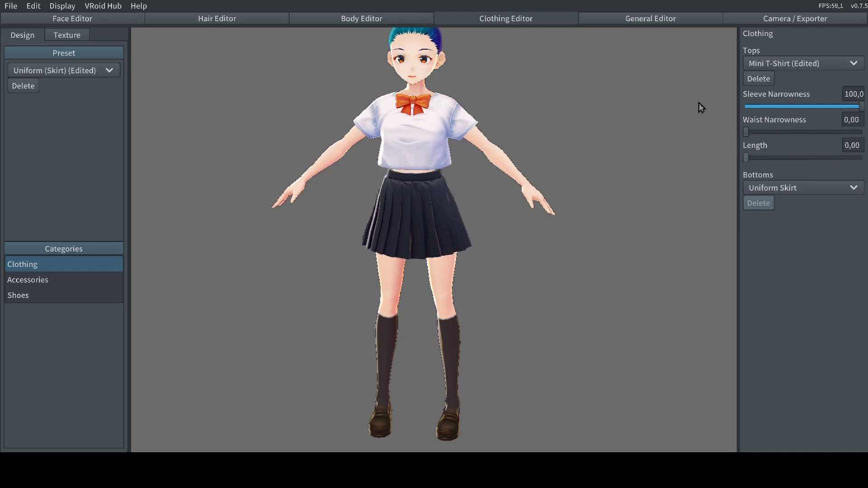
# Switch the top from the edited Mini T-Shirt to T-Shirt
pyautogui.click(765, 67)
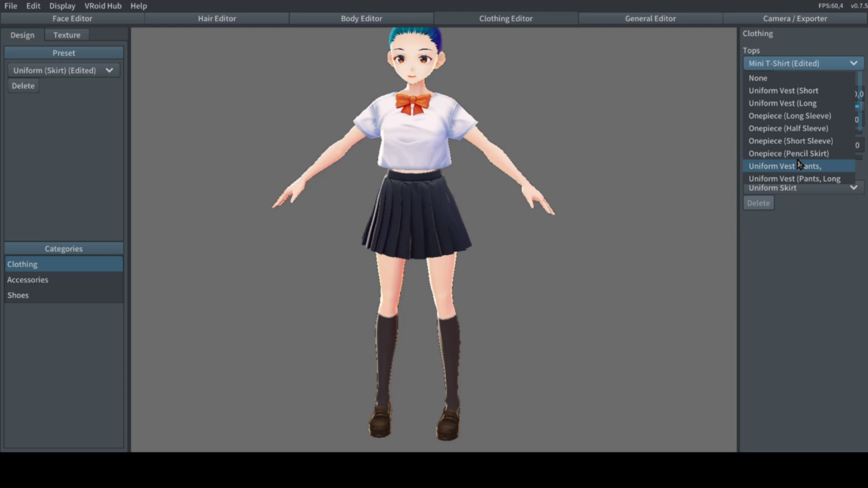
pyautogui.scroll(-4, 799, 165)
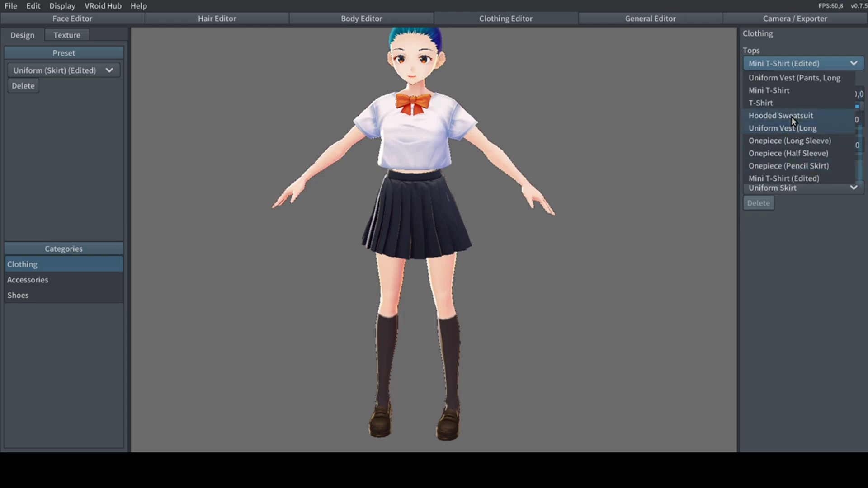
pyautogui.click(788, 105)
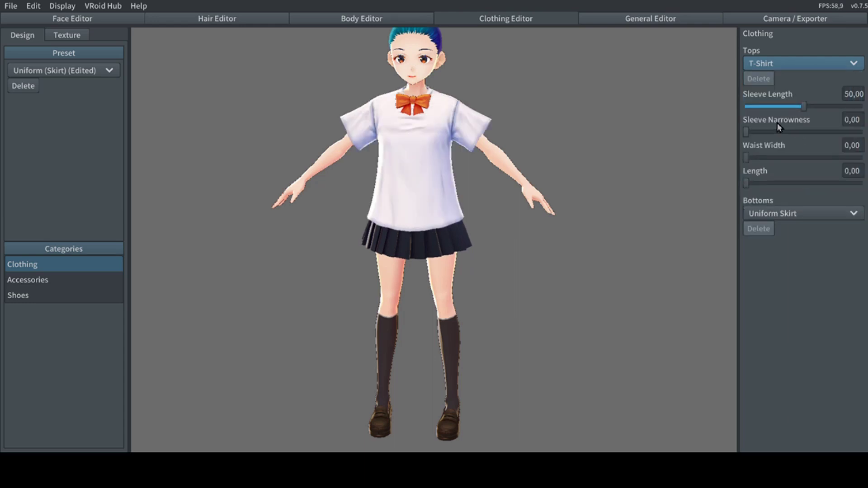
# Change the bottoms to Uniform Pants and set the T-Shirt's Sleeve Length to 100, keeping its Sleeve Narrowness at 0
pyautogui.click(809, 214)
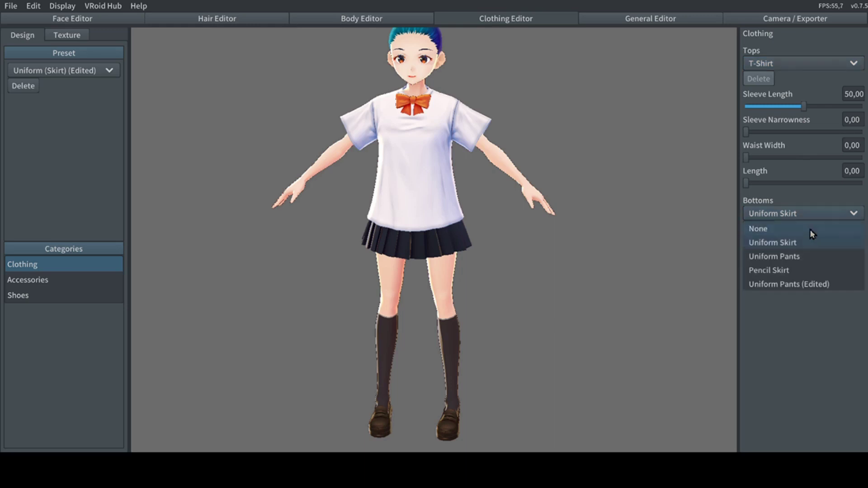
pyautogui.click(805, 257)
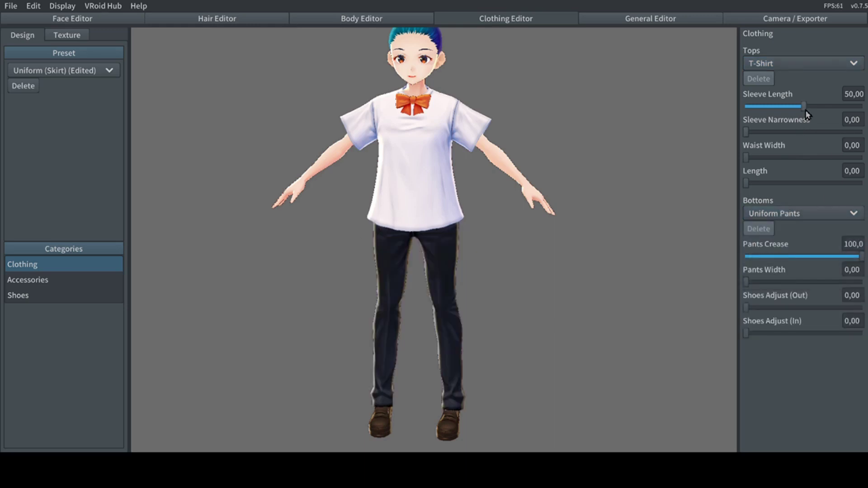
pyautogui.moveTo(801, 109); pyautogui.dragTo(862, 108)
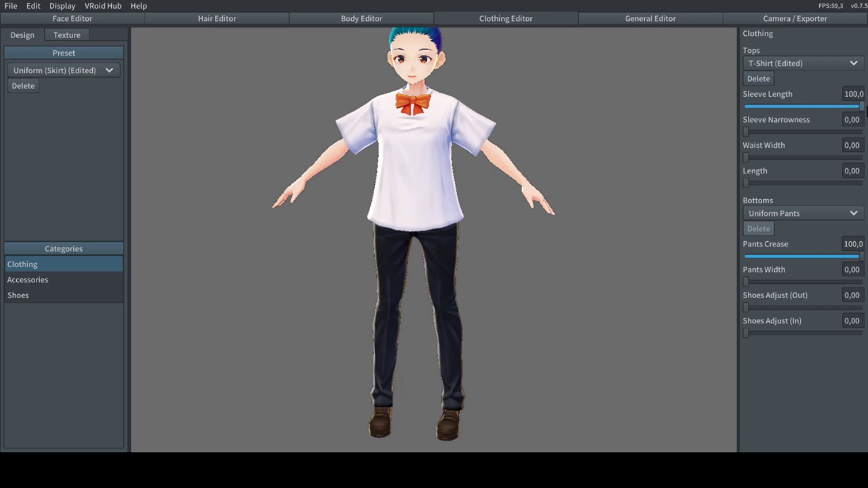
pyautogui.moveTo(745, 131); pyautogui.dragTo(690, 186)
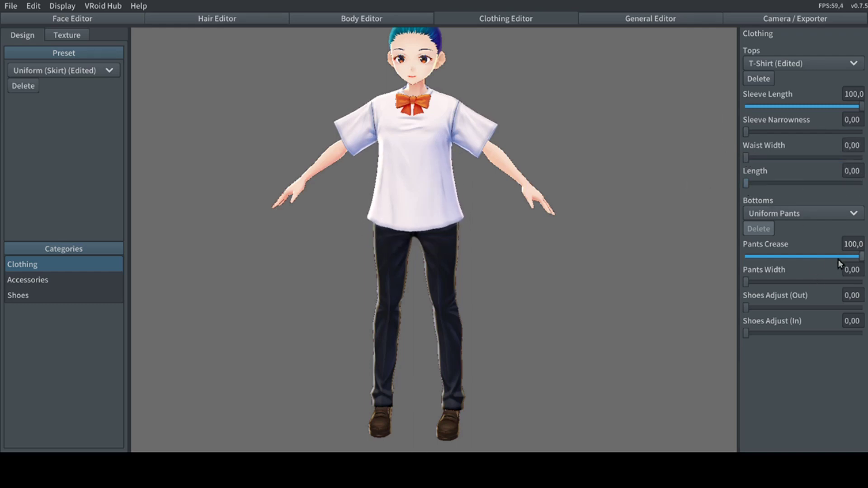
# Set the Uniform Pants' Pants Crease to 99.61 and try a Pants Width of 24.94, restoring Pants Width and Shoes Adjust (Out) to 0
pyautogui.click(860, 256)
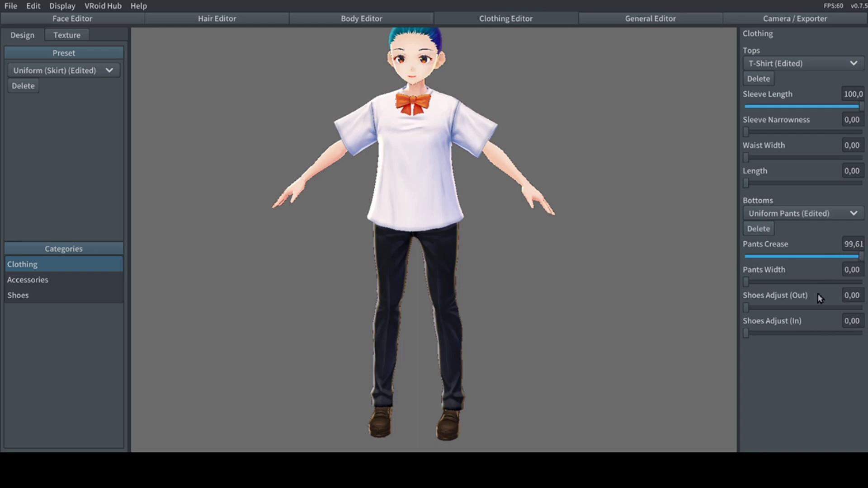
pyautogui.moveTo(747, 280); pyautogui.dragTo(774, 282)
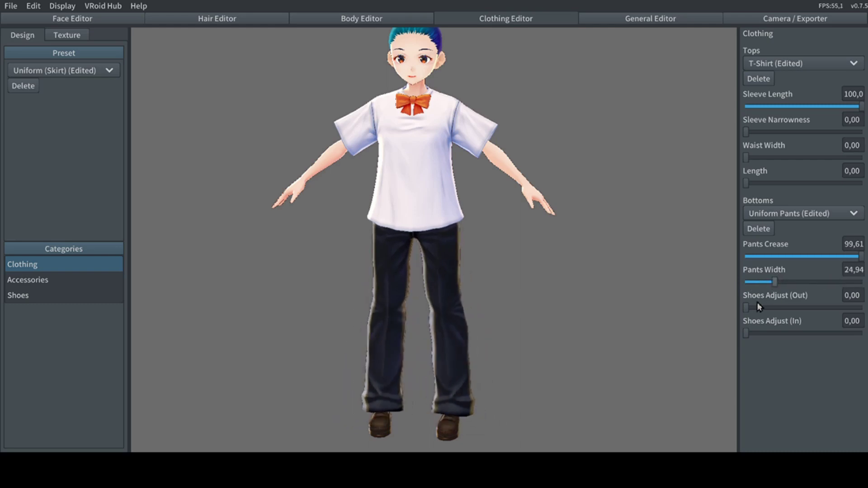
pyautogui.moveTo(749, 309); pyautogui.dragTo(519, 322)
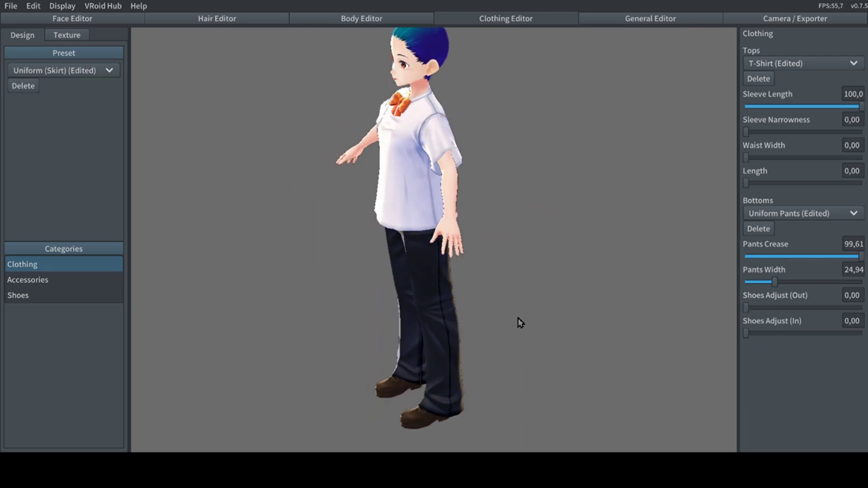
pyautogui.moveTo(778, 289); pyautogui.dragTo(709, 282)
pyautogui.moveTo(745, 308); pyautogui.dragTo(677, 316)
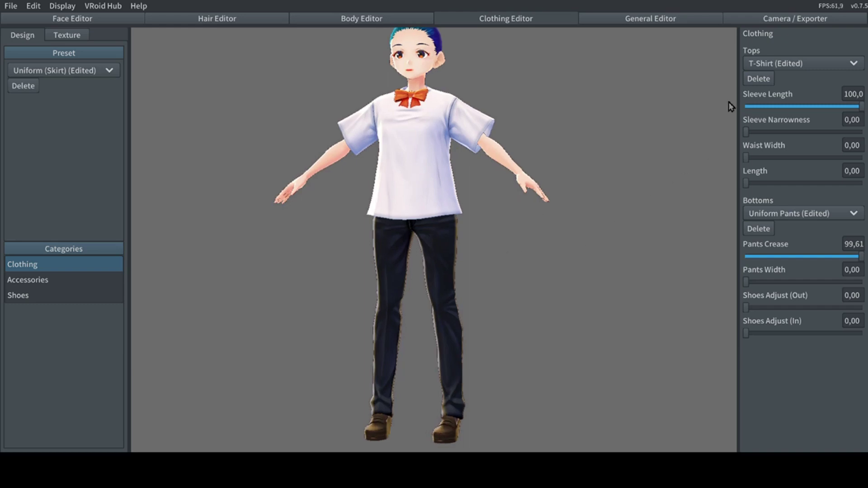
# Change the top to Hooded Sweatsuit, try a lower Sleeve Thickness before restoring it to 100, and set Sleeve Crease to 99.74
pyautogui.click(807, 68)
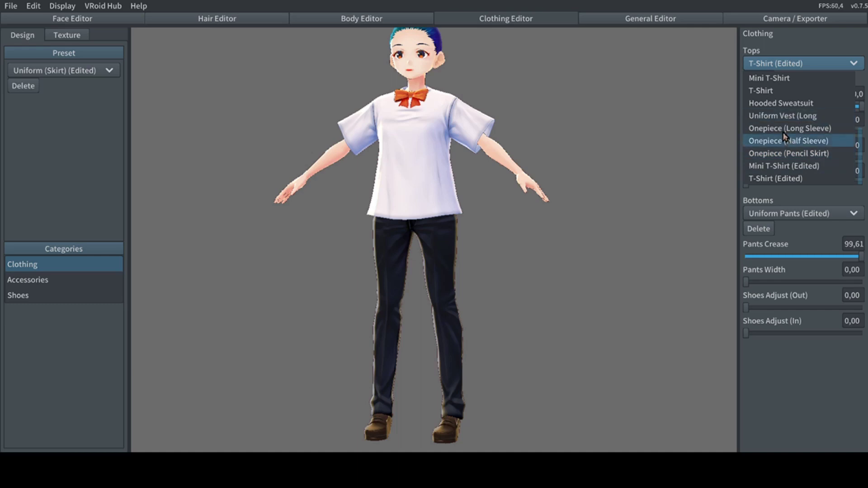
pyautogui.click(778, 104)
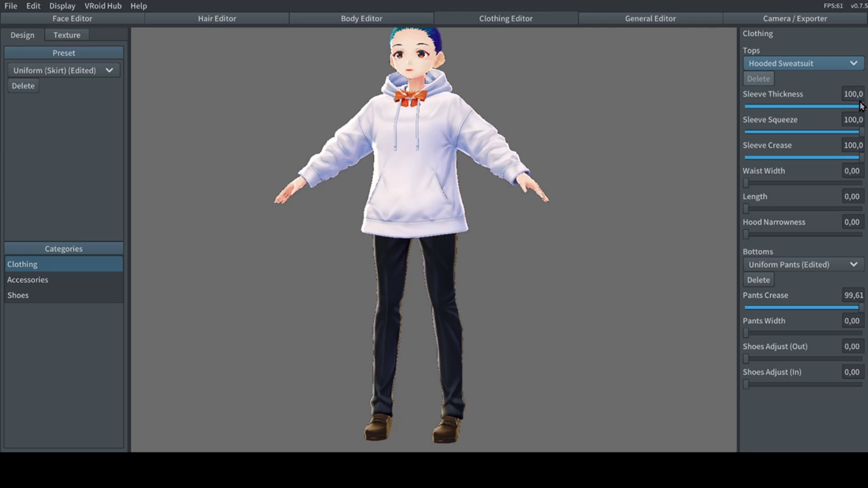
pyautogui.moveTo(861, 107); pyautogui.dragTo(791, 109)
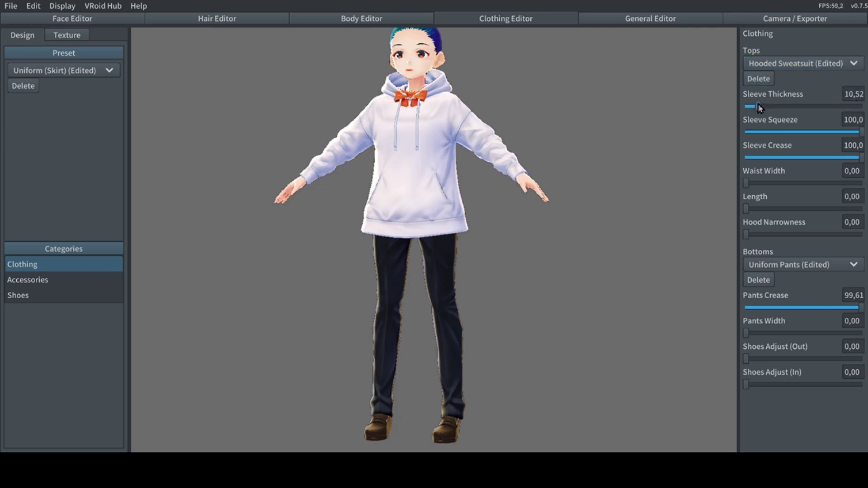
pyautogui.moveTo(846, 107); pyautogui.dragTo(866, 133)
pyautogui.moveTo(851, 162)
pyautogui.mouseDown()
pyautogui.moveTo(859, 158)
pyautogui.moveTo(746, 159)
pyautogui.moveTo(865, 159)
pyautogui.mouseUp()
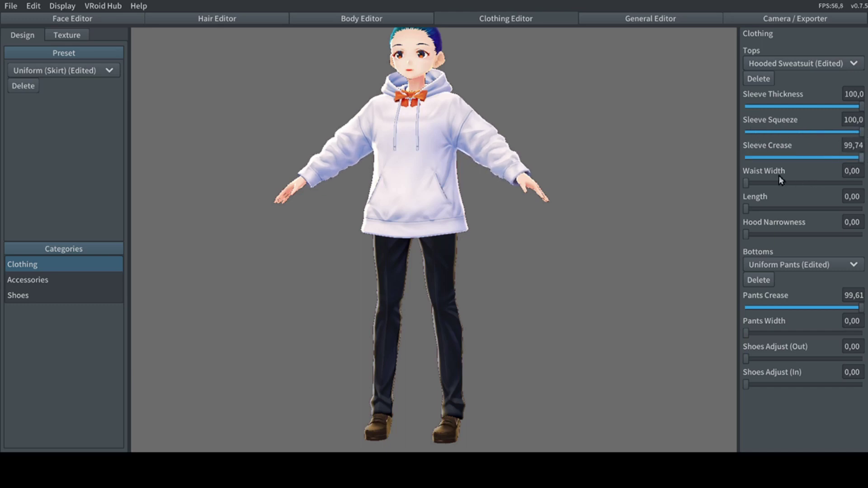
pyautogui.moveTo(746, 184); pyautogui.dragTo(745, 234)
# Try the Uniform Vest (Long Sleeve) top, and replace it with Onepiece (Half Sleeve), keeping A-Line Dress at 0
pyautogui.click(789, 63)
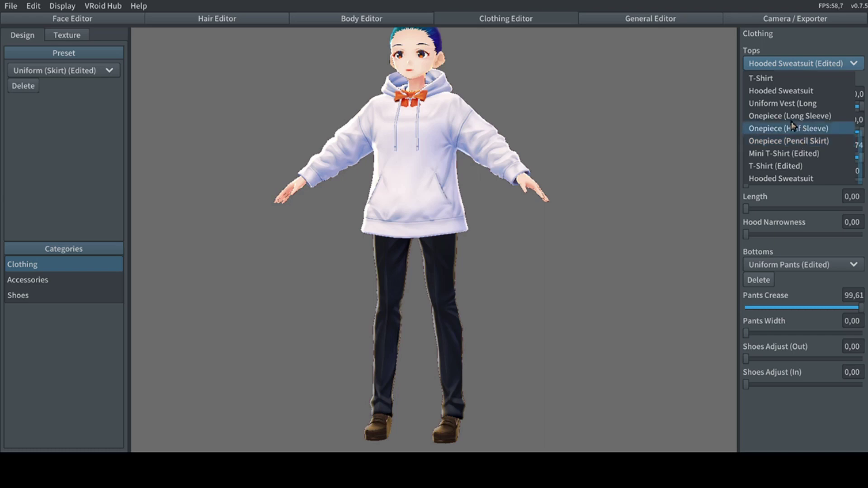
pyautogui.click(793, 104)
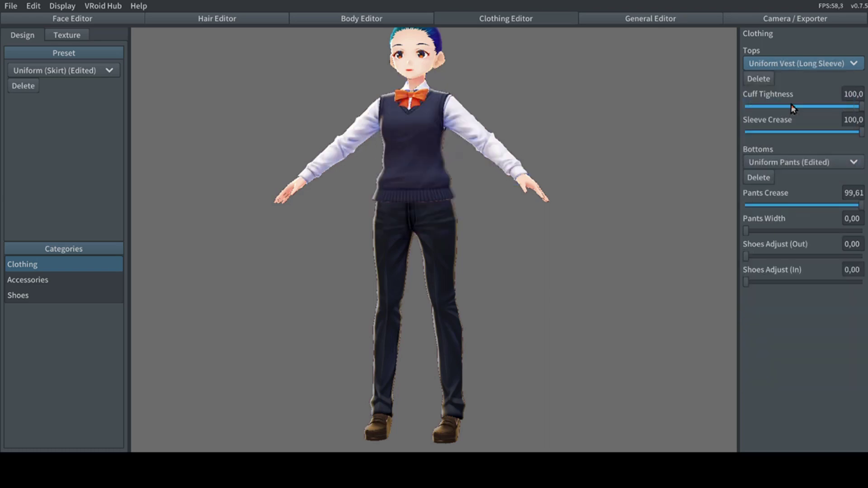
pyautogui.click(794, 65)
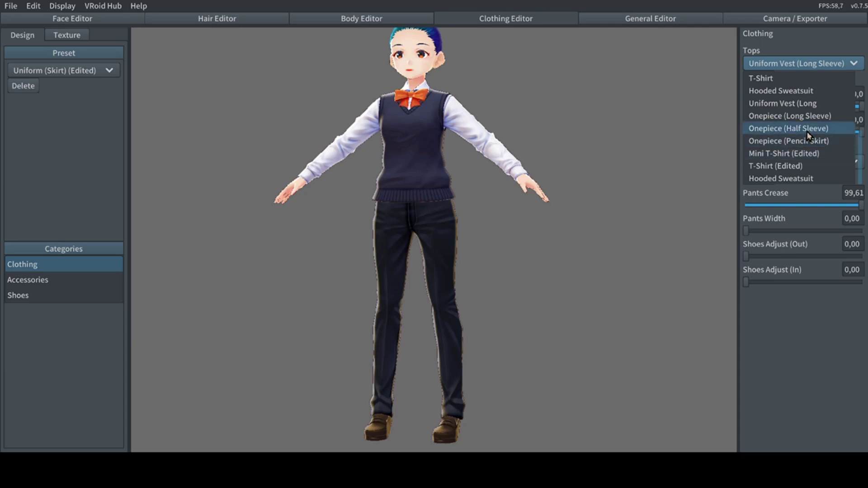
pyautogui.click(808, 129)
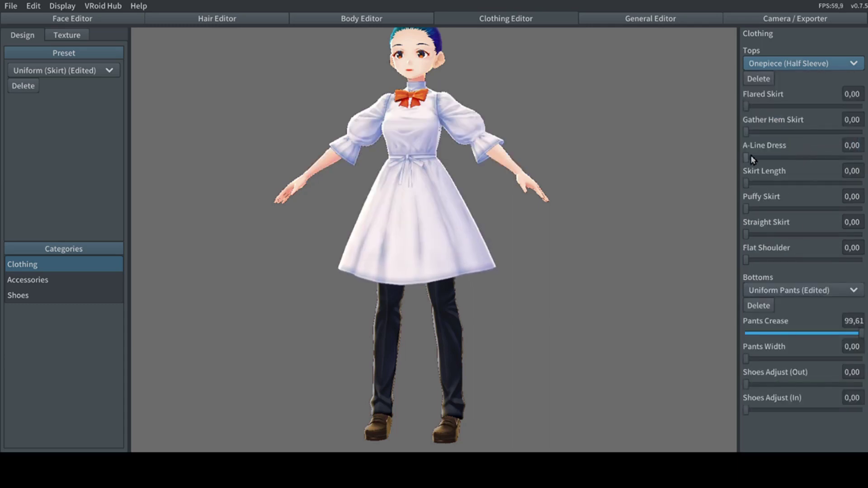
pyautogui.moveTo(750, 155); pyautogui.dragTo(717, 151)
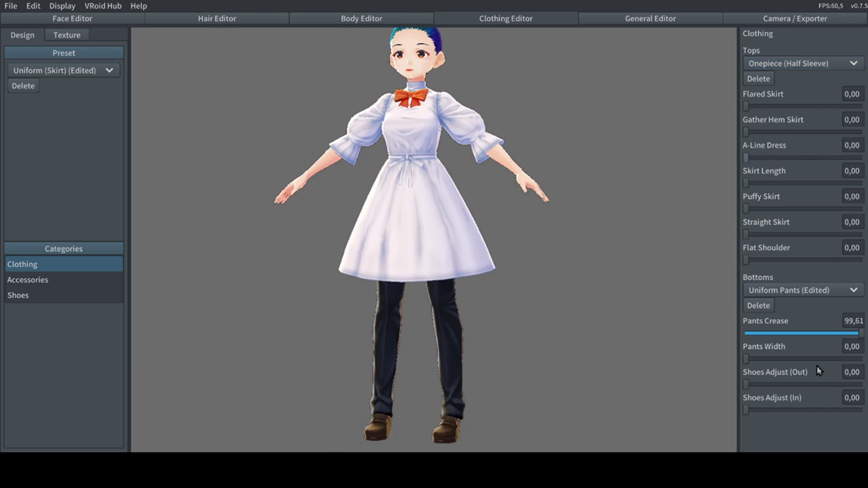
# In the Accessories category, try the Uniform Tie on the neck and set the neck accessory to None
pyautogui.click(42, 279)
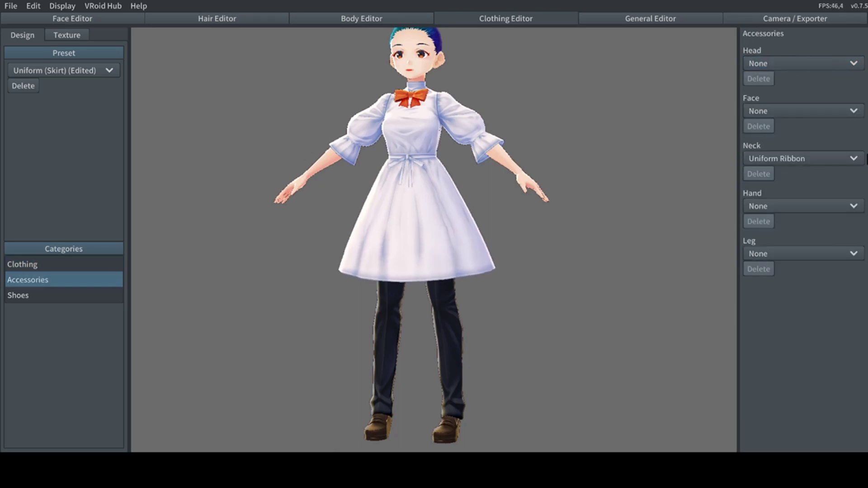
pyautogui.click(807, 159)
pyautogui.click(795, 207)
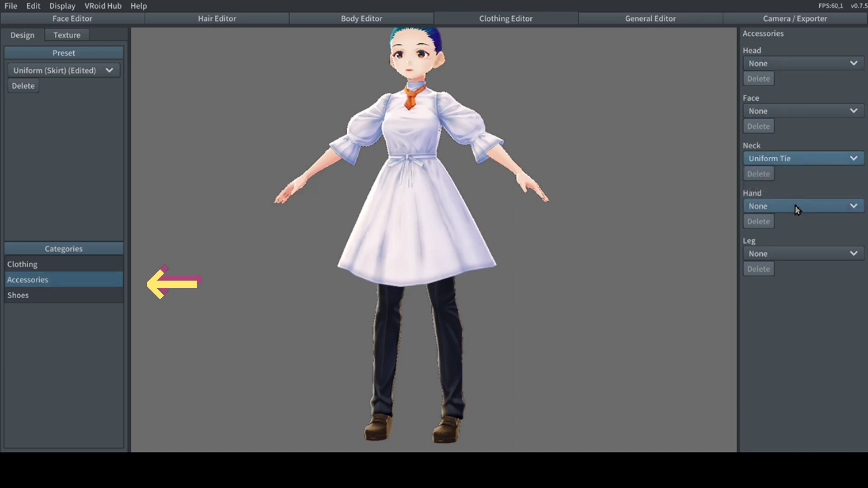
pyautogui.click(852, 158)
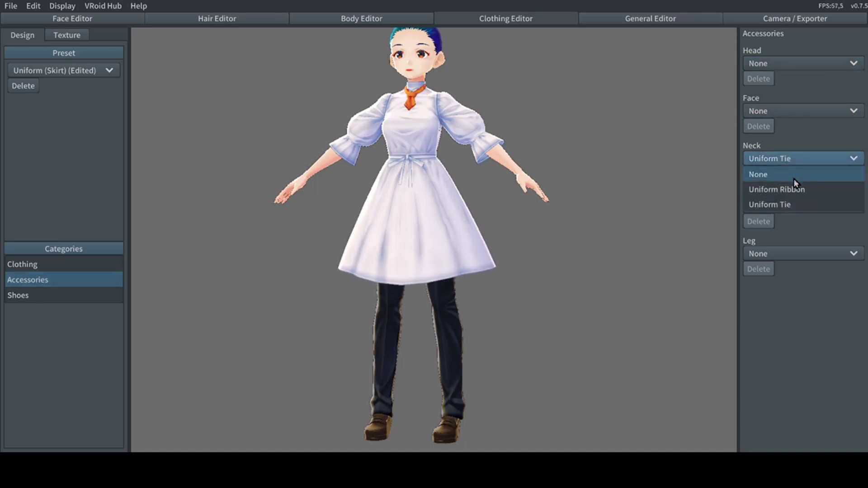
pyautogui.click(794, 179)
# Check the available face, head, leg and hand accessory options
pyautogui.click(798, 112)
pyautogui.click(782, 64)
pyautogui.click(785, 252)
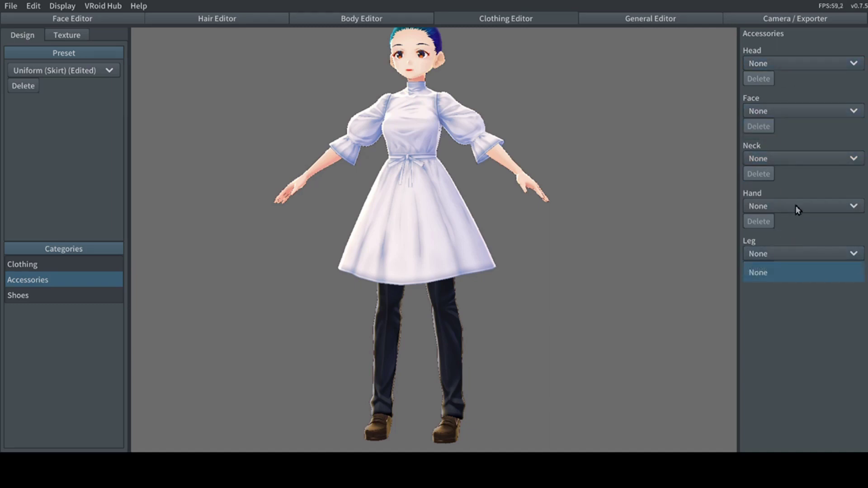
pyautogui.click(795, 204)
pyautogui.click(796, 206)
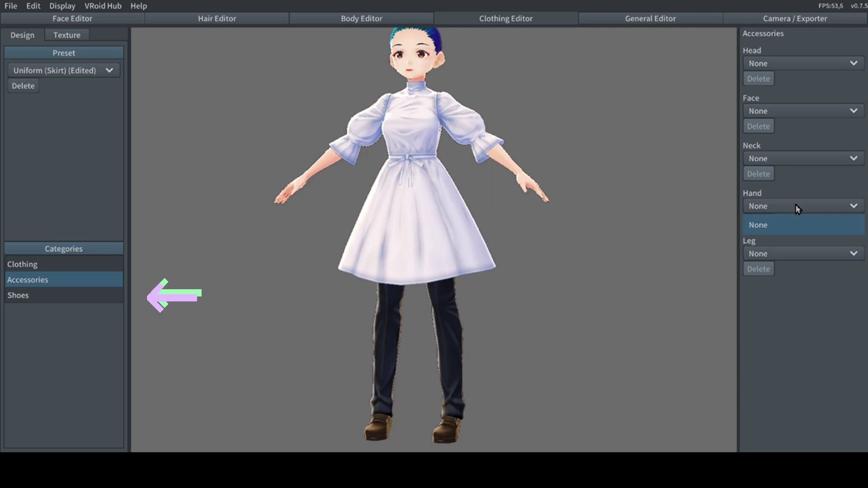
pyautogui.click(798, 209)
# In the Shoes category, change the Loafers to Shoes (Onepiece) and try out Sole Low, returning it to 0
pyautogui.click(39, 296)
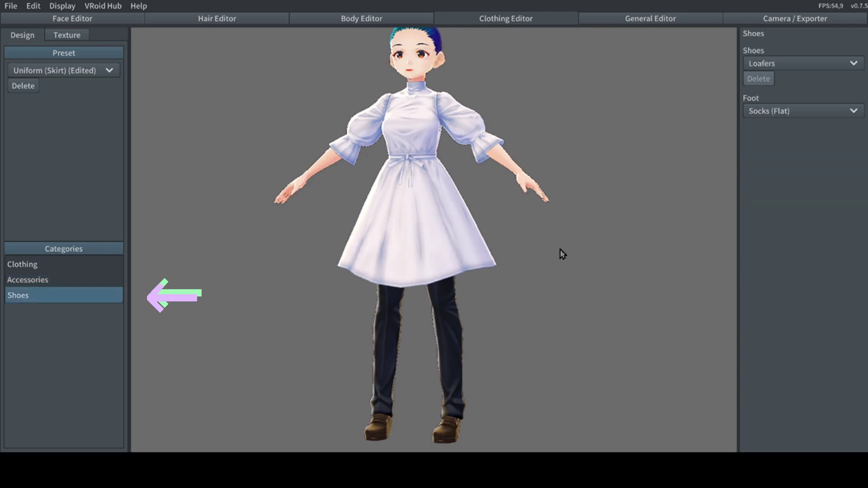
pyautogui.moveTo(430, 53); pyautogui.dragTo(395, 63)
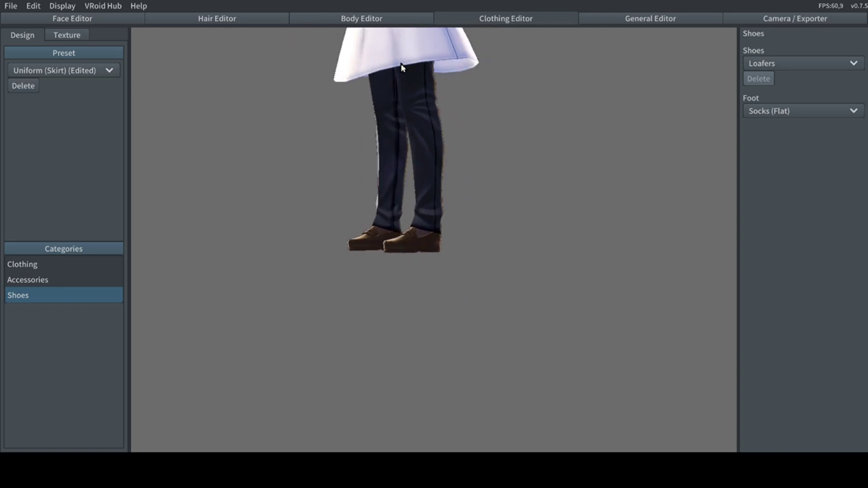
pyautogui.click(809, 63)
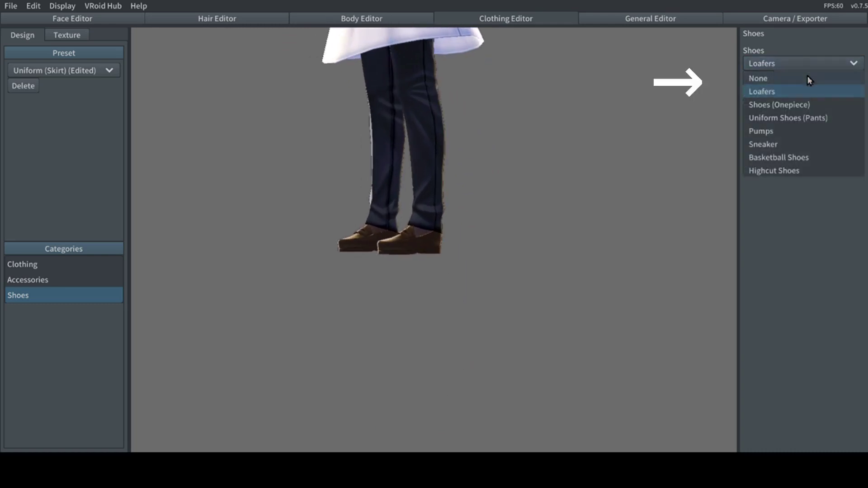
pyautogui.click(797, 104)
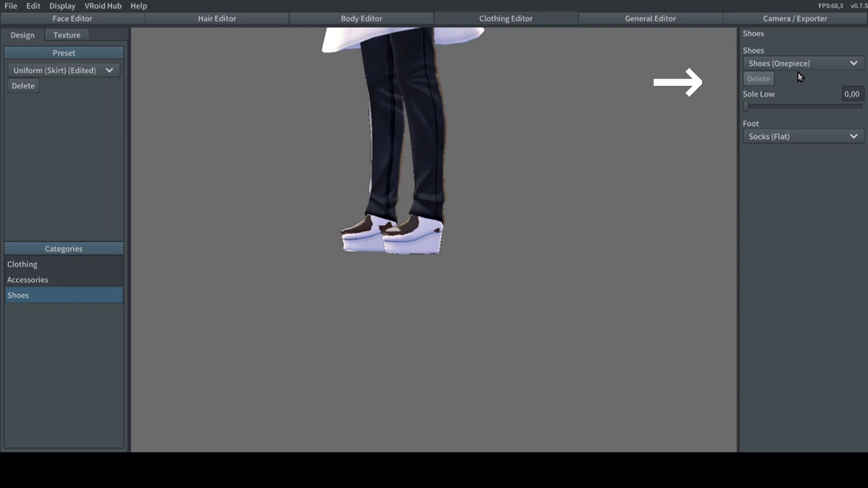
pyautogui.click(749, 107)
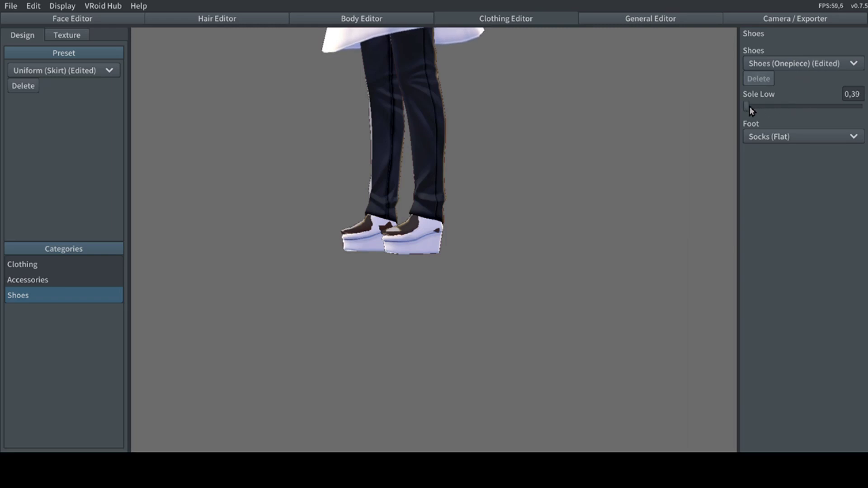
pyautogui.moveTo(747, 106); pyautogui.dragTo(678, 98)
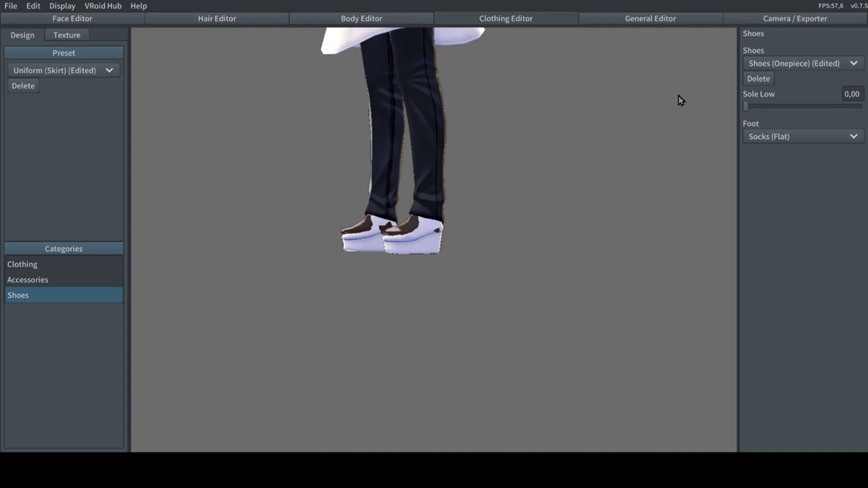
# Try Bare Foot (Angled) as the foot type, and set the foot to Socks (Angled)
pyautogui.click(811, 134)
pyautogui.click(798, 165)
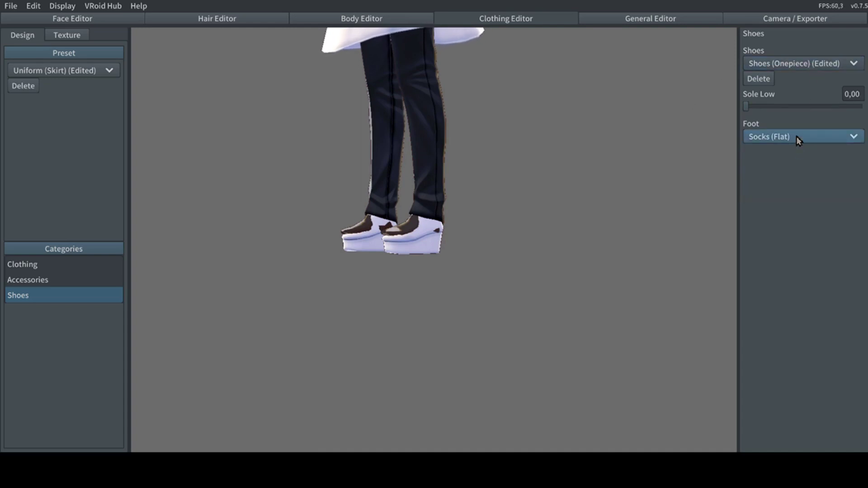
pyautogui.click(796, 137)
pyautogui.click(804, 180)
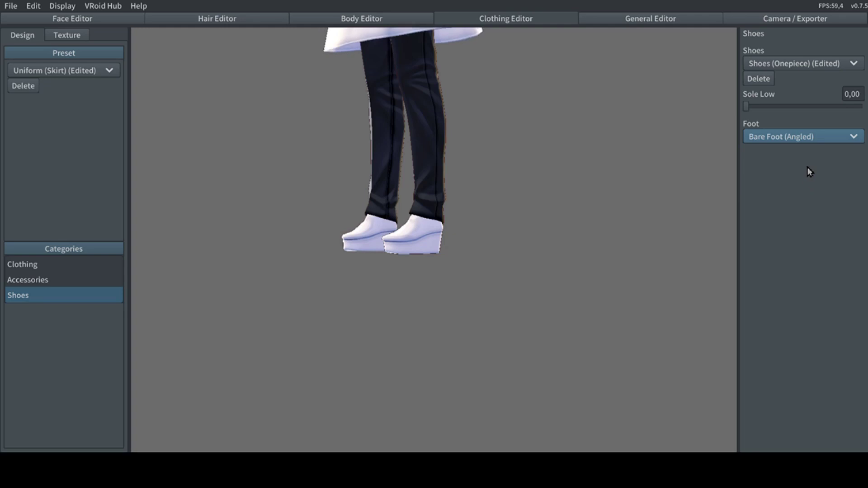
pyautogui.click(823, 135)
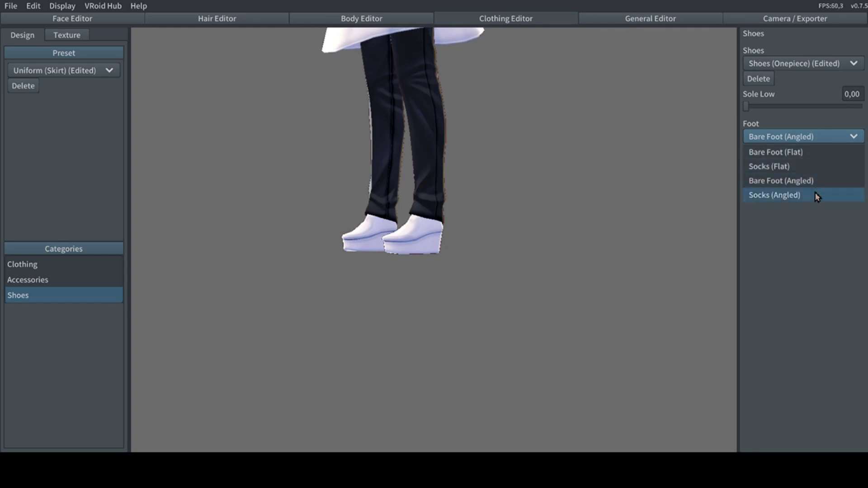
pyautogui.click(817, 196)
# Try the Uniform Shoes (Pants), and change the shoes to Pumps
pyautogui.click(795, 63)
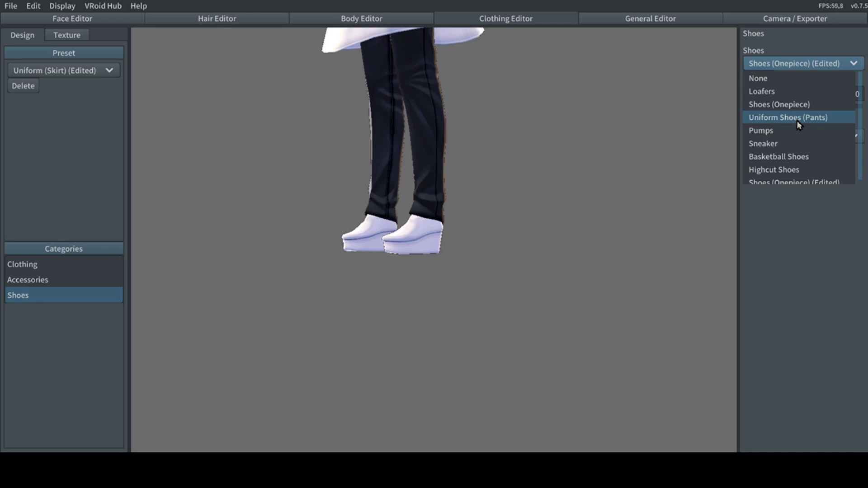
pyautogui.click(799, 118)
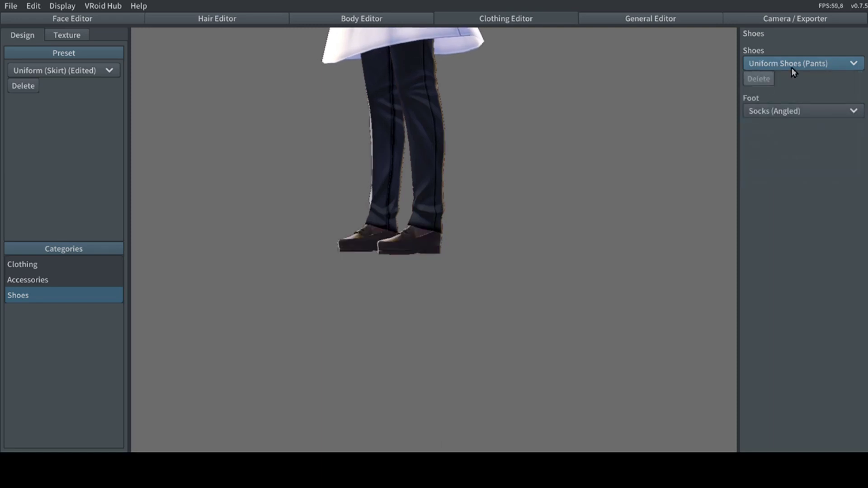
pyautogui.click(791, 68)
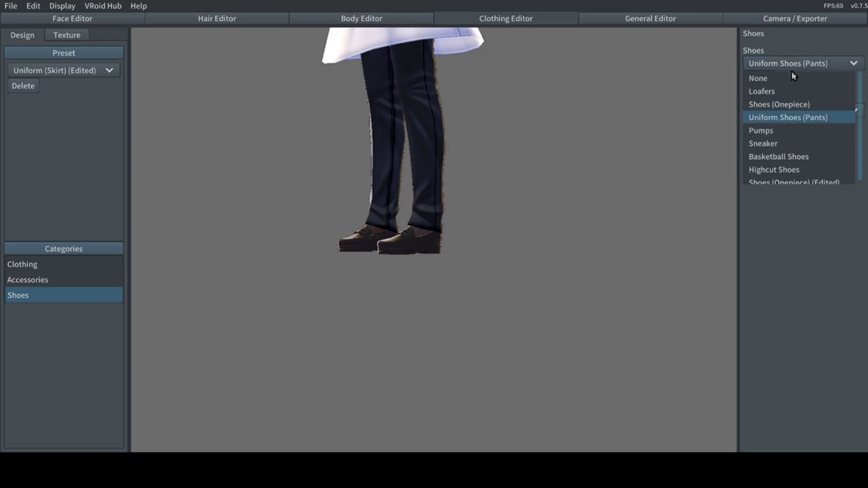
pyautogui.click(803, 131)
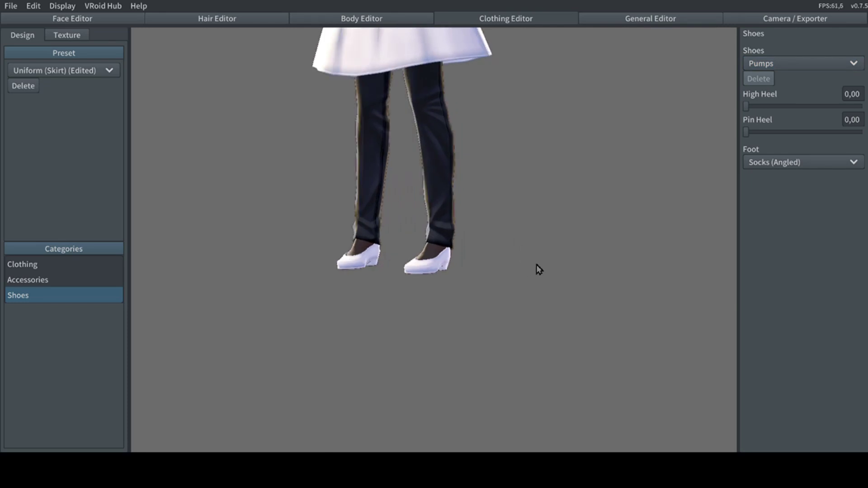
# Try out the High Heel and Pin Heel settings on the Pumps, returning both to 0
pyautogui.moveTo(523, 258); pyautogui.dragTo(577, 263)
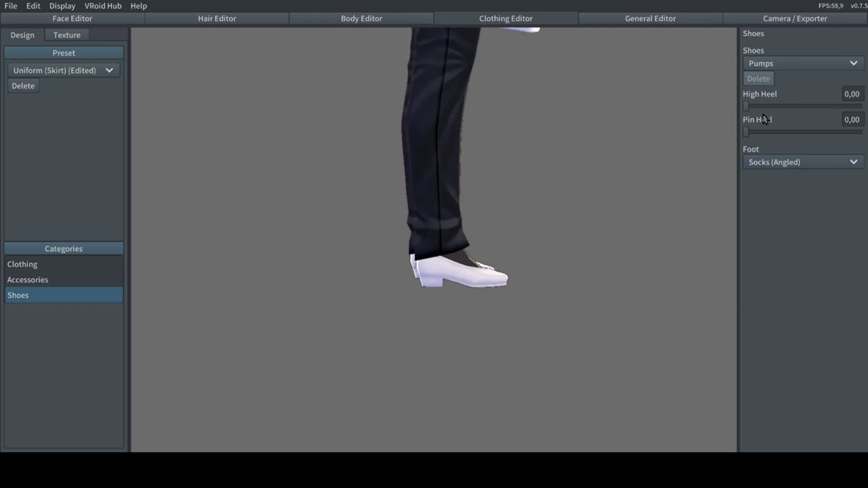
pyautogui.click(747, 105)
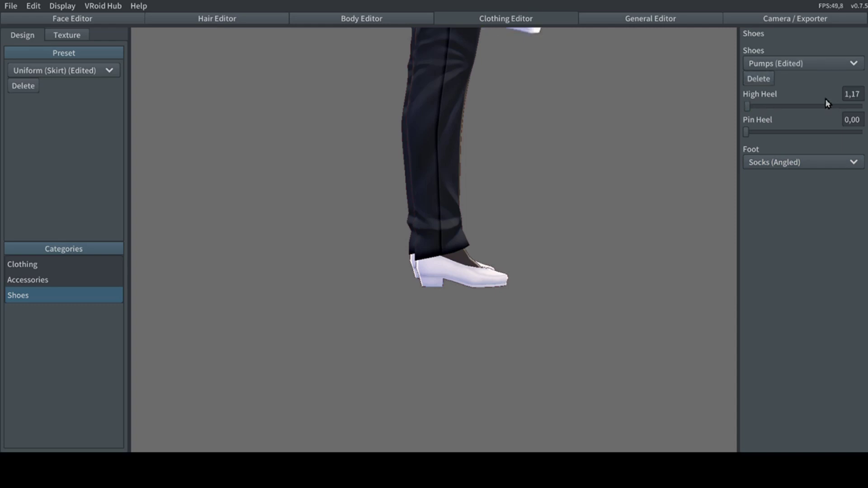
pyautogui.click(809, 106)
pyautogui.moveTo(812, 112); pyautogui.dragTo(705, 136)
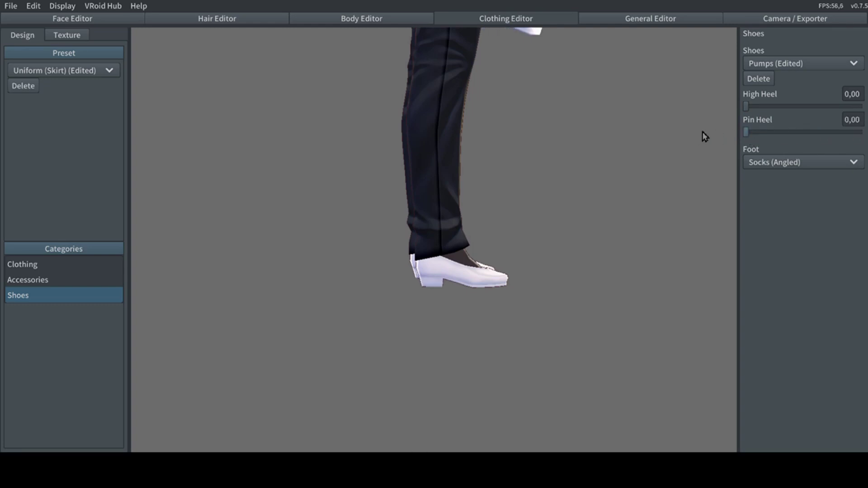
# Try the Sneaker and the Basketball Shoes, keeping Socks (Angled) as the foot type
pyautogui.click(790, 63)
pyautogui.click(794, 143)
pyautogui.moveTo(669, 184); pyautogui.dragTo(562, 187, button='right')
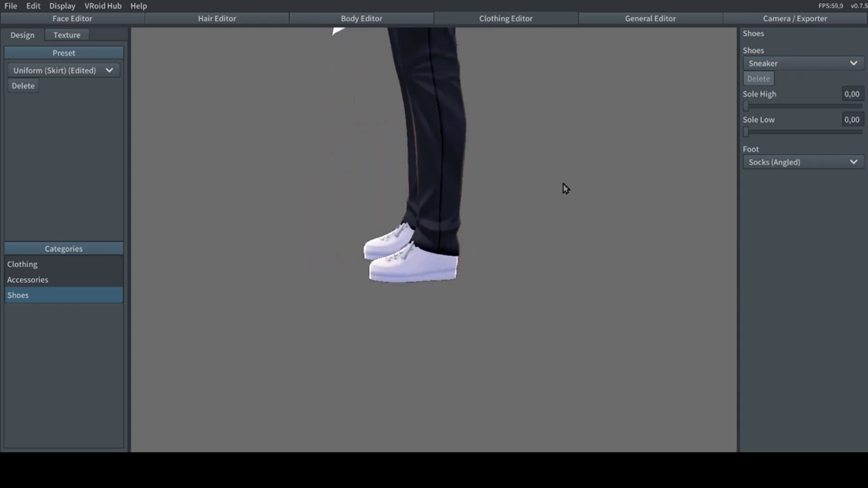
pyautogui.click(790, 63)
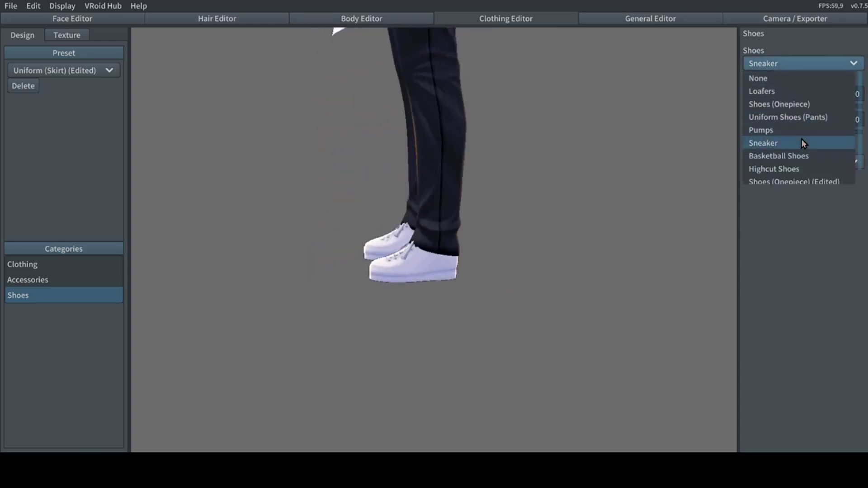
pyautogui.click(800, 156)
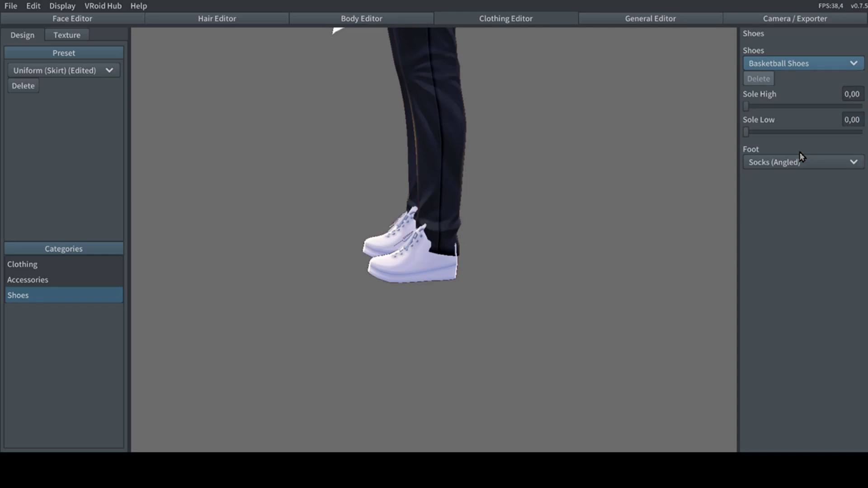
pyautogui.click(811, 162)
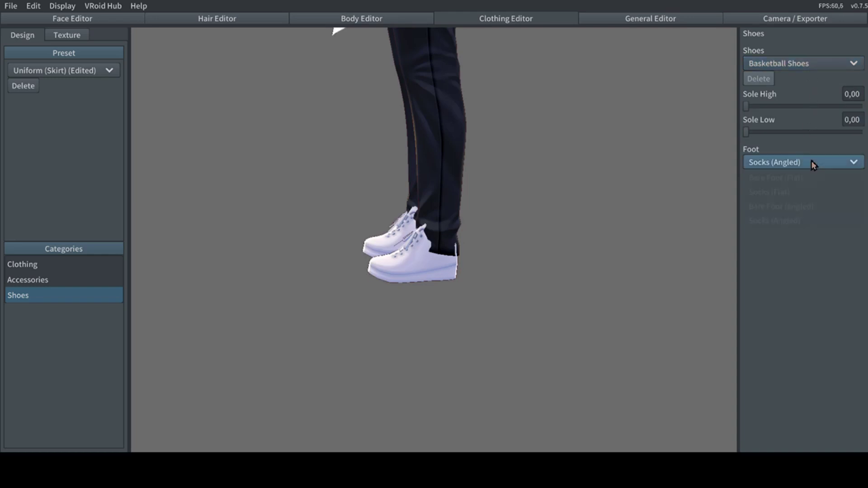
pyautogui.click(806, 220)
# Change the shoes to Highcut Shoes and try out their sole height, leaving Sole Low at 0.39
pyautogui.click(819, 64)
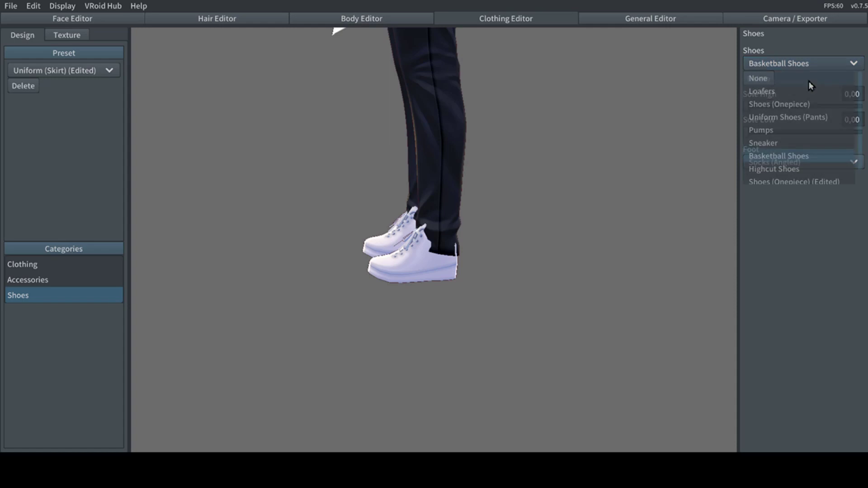
pyautogui.click(798, 169)
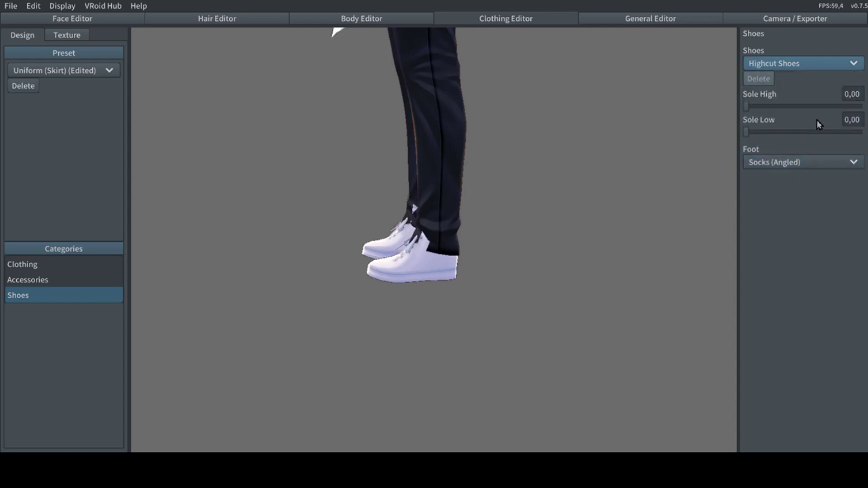
pyautogui.click(797, 67)
pyautogui.click(795, 67)
pyautogui.moveTo(746, 107); pyautogui.dragTo(746, 132)
# In the Clothing category, set the pants' Shoes Adjust (In) to 100 so the legs fit into the shoes
pyautogui.click(87, 267)
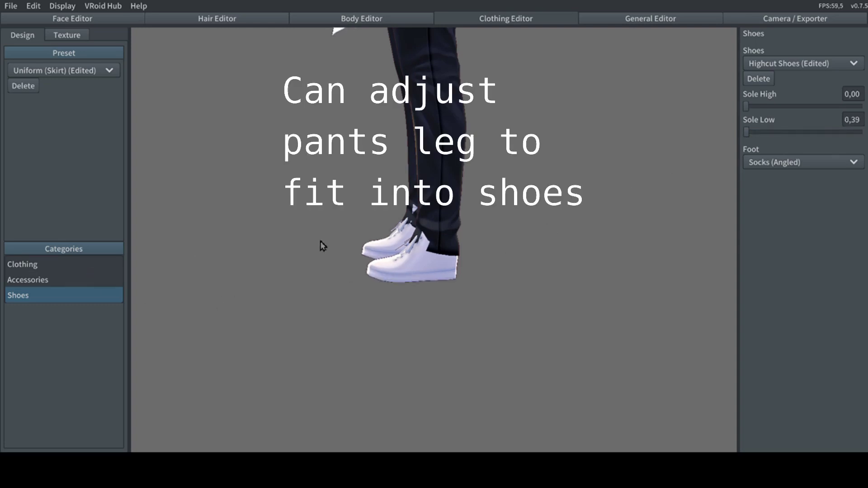
pyautogui.moveTo(748, 409); pyautogui.dragTo(864, 409)
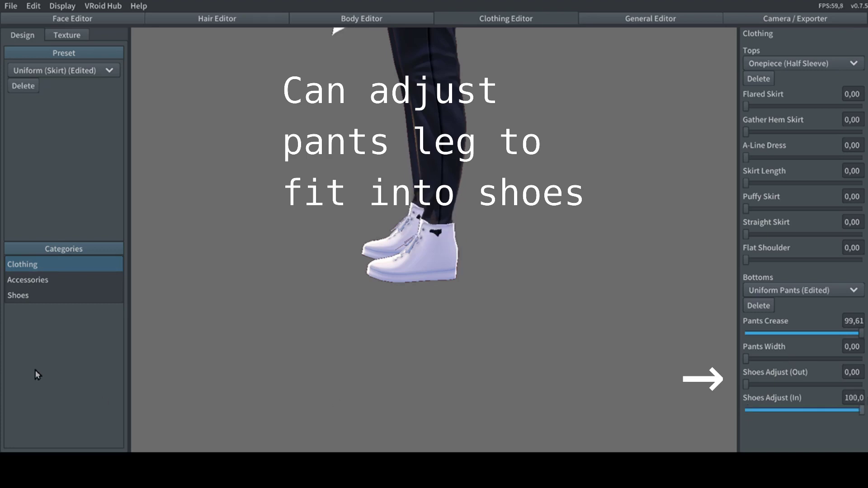
# Try the edited Shoes (Onepiece) from the Shoes category, and set the shoes to Basketball Shoes
pyautogui.click(42, 299)
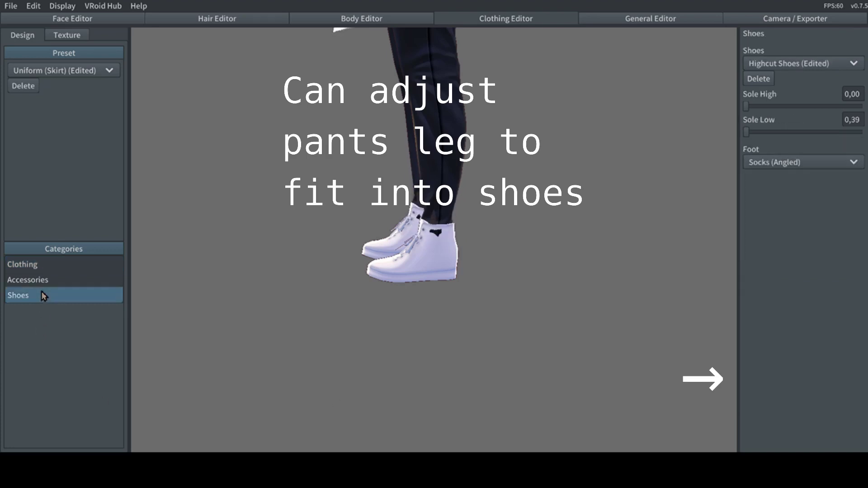
pyautogui.click(804, 63)
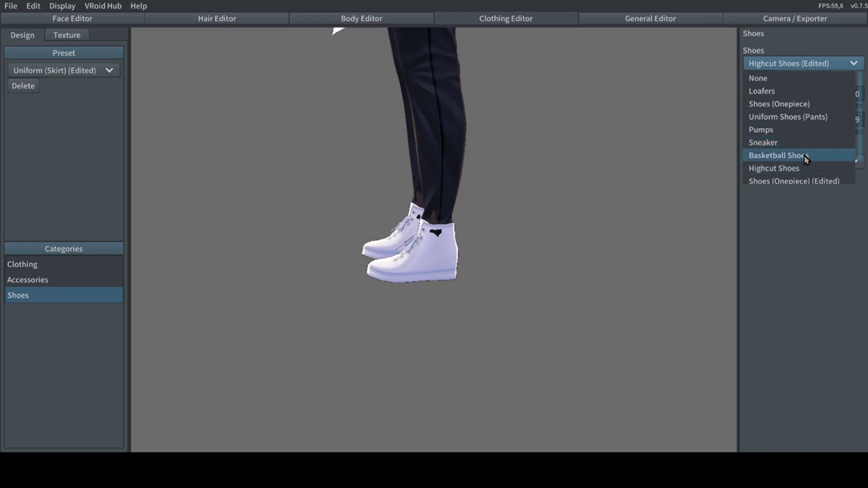
pyautogui.click(803, 180)
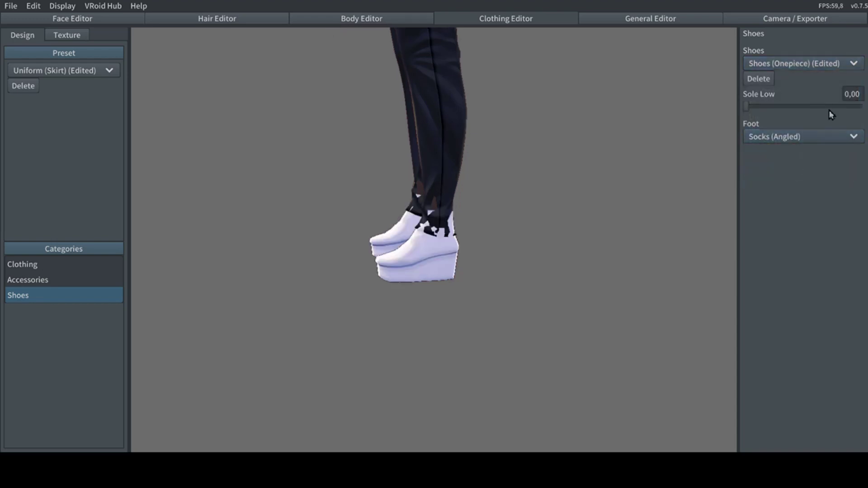
pyautogui.click(813, 65)
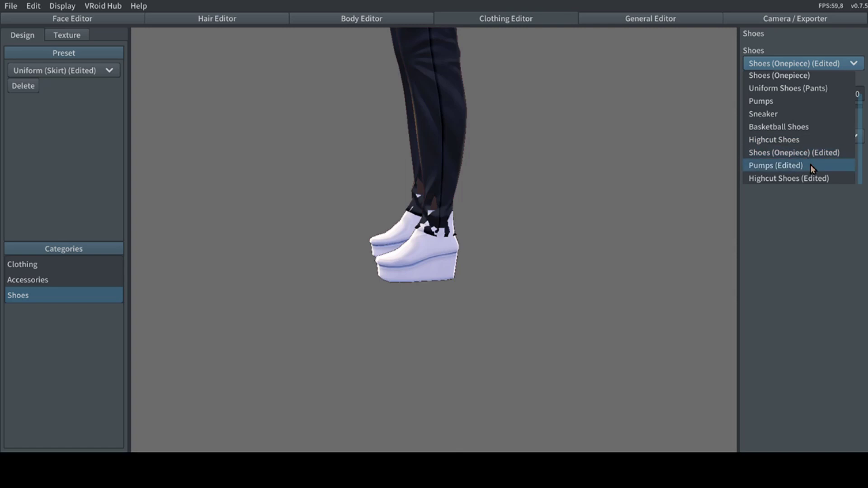
pyautogui.click(834, 127)
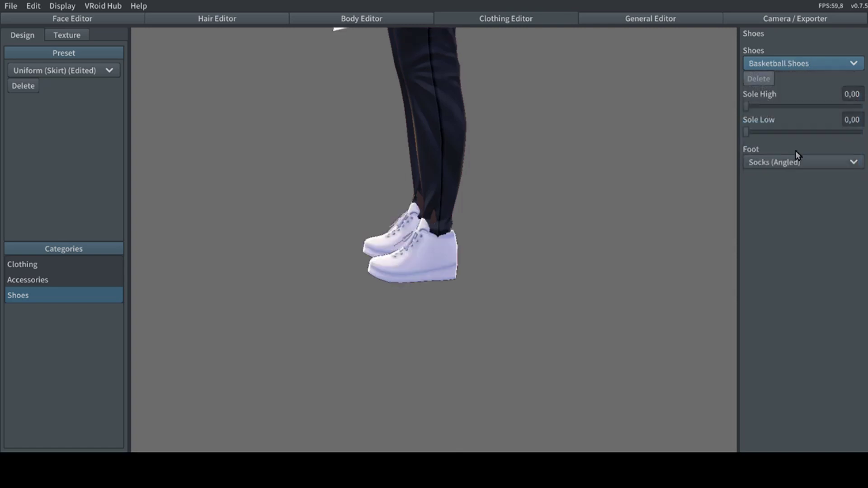
pyautogui.moveTo(583, 224); pyautogui.dragTo(593, 160, button='right')
pyautogui.scroll(-5, 610, 176)
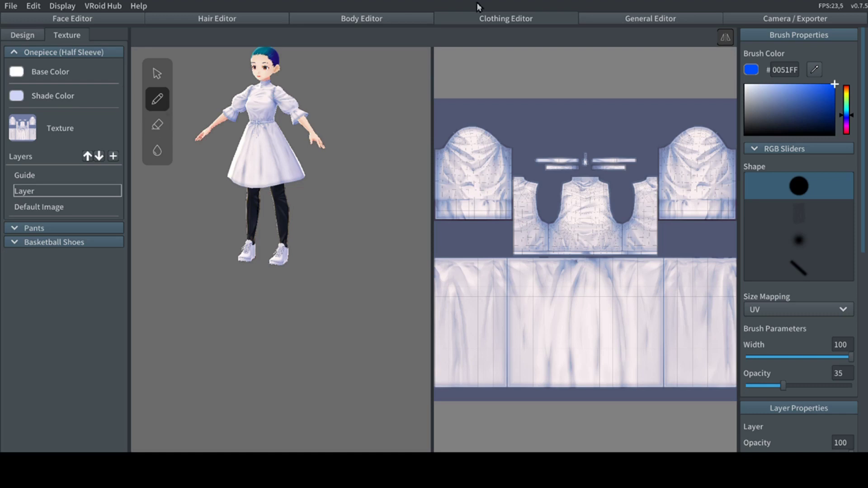
# Paint three rows of mirrored horizontal stripes in blue 0051FF across the skirt on the Onepiece (Half Sleeve) texture's Layer
pyautogui.click(47, 208)
pyautogui.click(45, 192)
pyautogui.click(158, 101)
pyautogui.scroll(5, 366, 227)
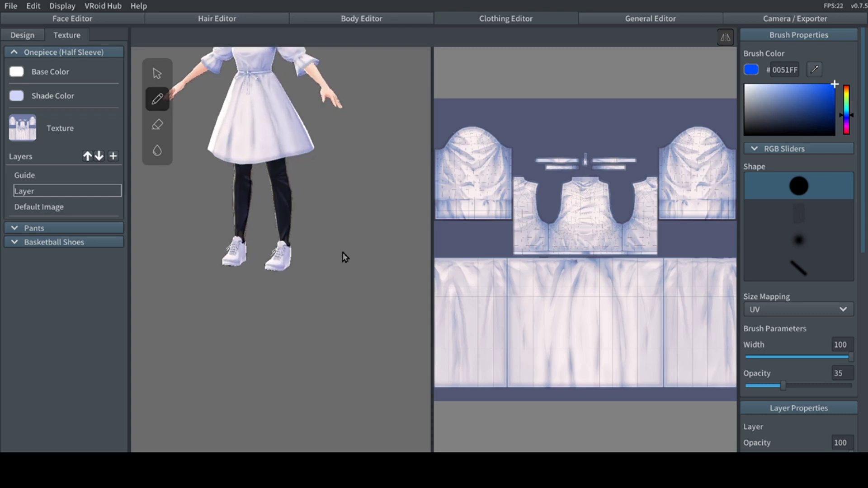
pyautogui.scroll(-5, 280, 174)
pyautogui.scroll(5, 297, 281)
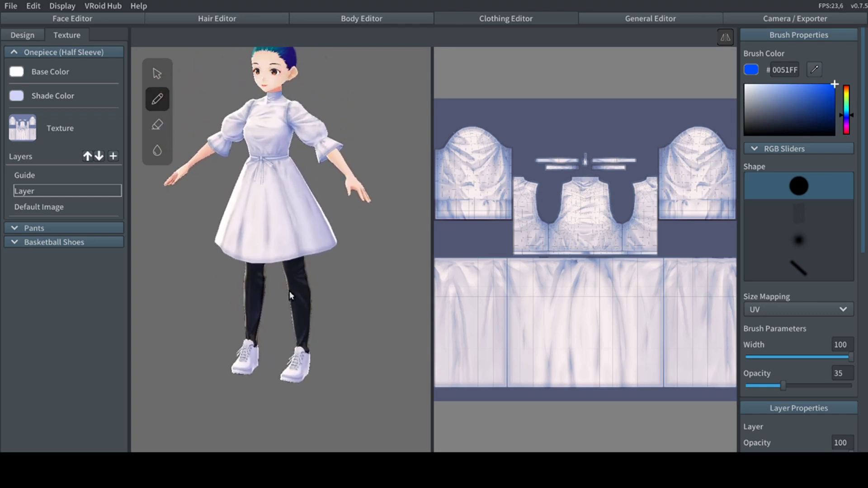
pyautogui.moveTo(259, 244); pyautogui.dragTo(334, 239)
pyautogui.click(239, 201)
pyautogui.click(265, 202)
pyautogui.moveTo(302, 199); pyautogui.dragTo(329, 197)
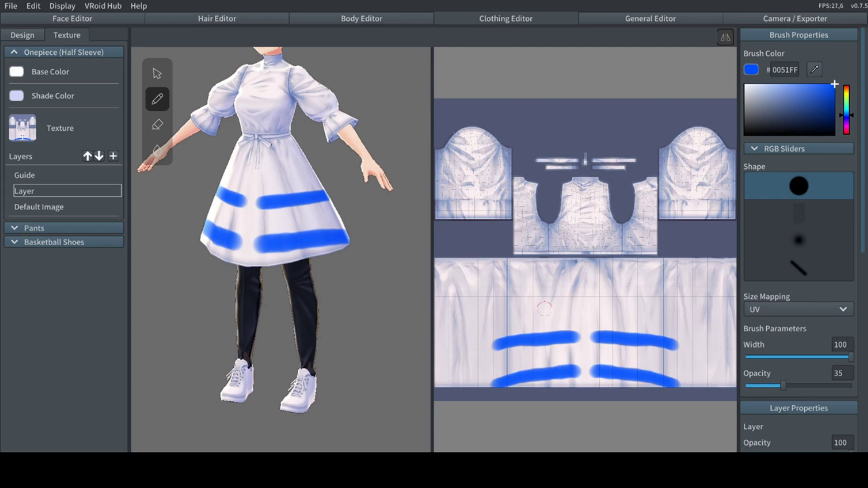
pyautogui.moveTo(578, 296); pyautogui.dragTo(454, 294)
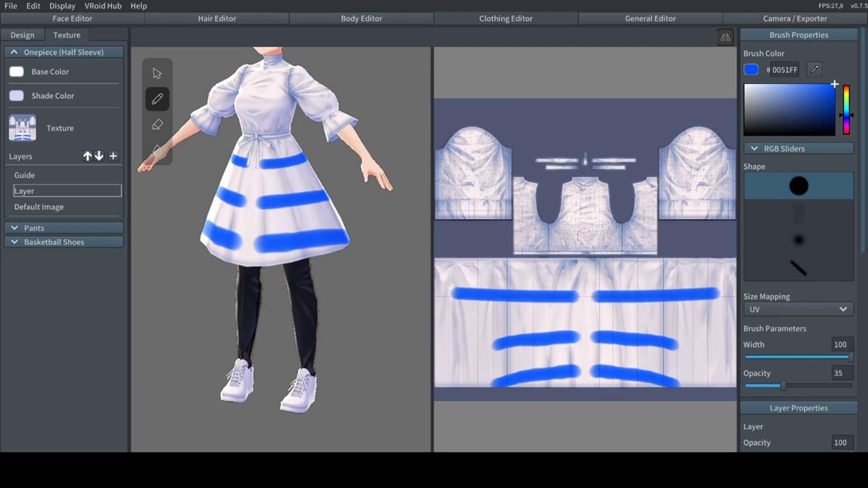
# On the dress's Default Image layer, erase the fabric around the waist and on the upper sleeves at opacity 100
pyautogui.click(92, 209)
pyautogui.click(157, 125)
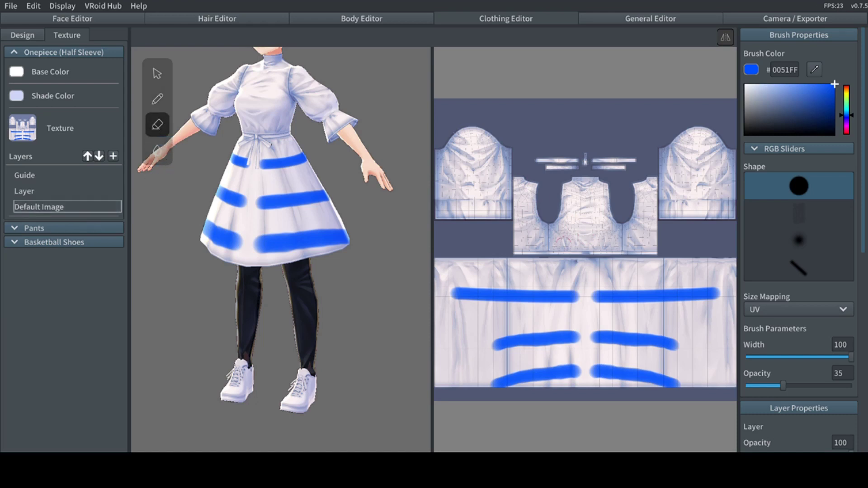
pyautogui.moveTo(815, 387); pyautogui.dragTo(853, 387)
pyautogui.moveTo(285, 135)
pyautogui.mouseDown()
pyautogui.moveTo(231, 138)
pyautogui.moveTo(275, 140)
pyautogui.mouseUp()
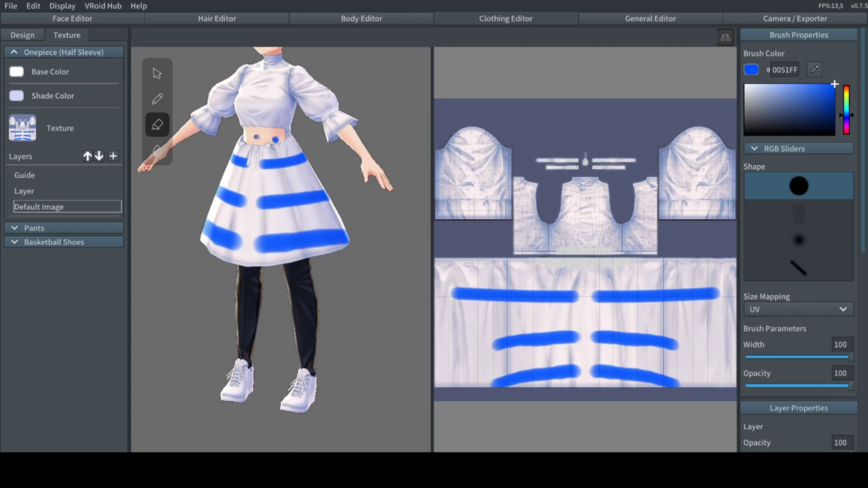
pyautogui.moveTo(312, 80)
pyautogui.mouseDown()
pyautogui.moveTo(334, 106)
pyautogui.moveTo(311, 72)
pyautogui.mouseUp()
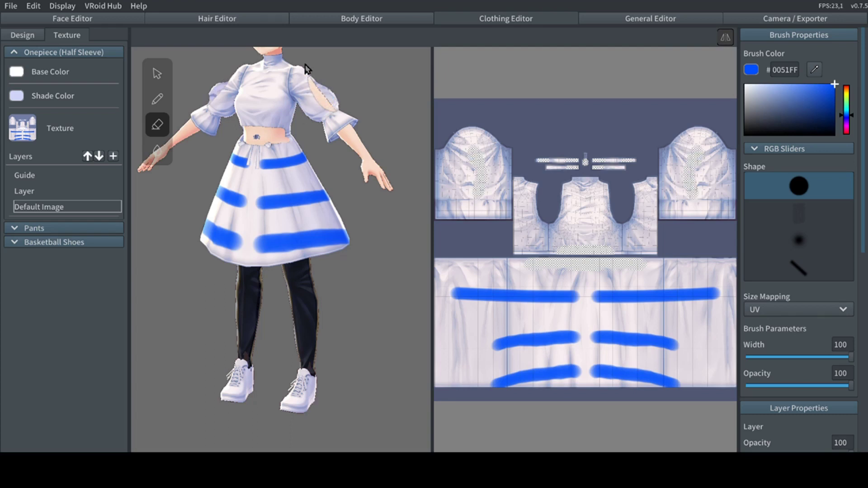
# Erase parts of the skirt's hem and cut oval holes between the two lower blue stripes
pyautogui.moveTo(250, 265)
pyautogui.mouseDown()
pyautogui.moveTo(252, 245)
pyautogui.moveTo(251, 257)
pyautogui.moveTo(306, 246)
pyautogui.moveTo(303, 252)
pyautogui.moveTo(348, 235)
pyautogui.mouseUp()
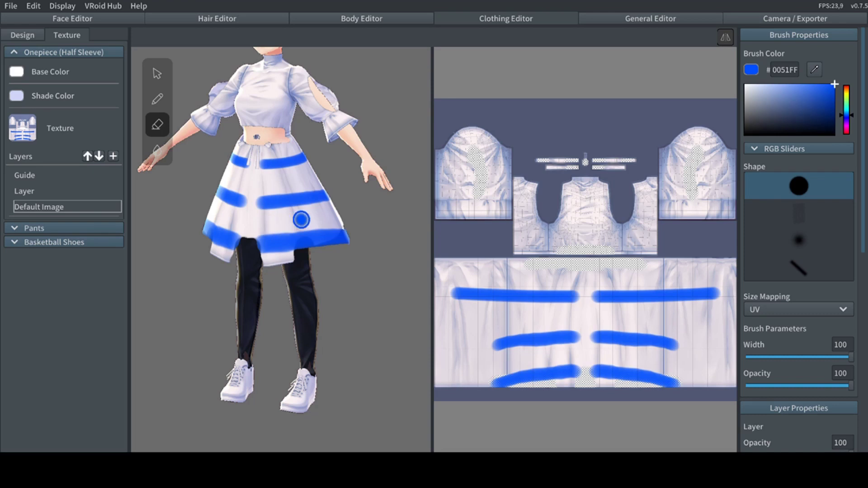
pyautogui.moveTo(289, 220); pyautogui.dragTo(271, 221)
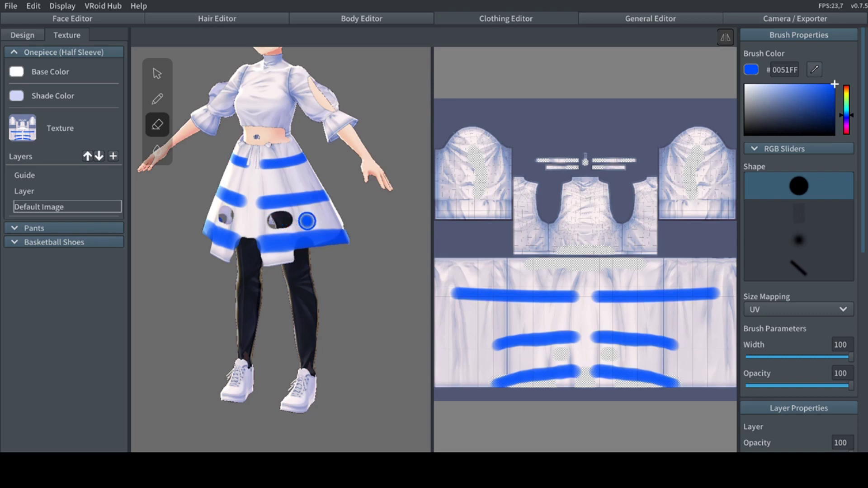
pyautogui.moveTo(324, 217); pyautogui.dragTo(327, 217)
pyautogui.moveTo(386, 269); pyautogui.dragTo(316, 258, button='right')
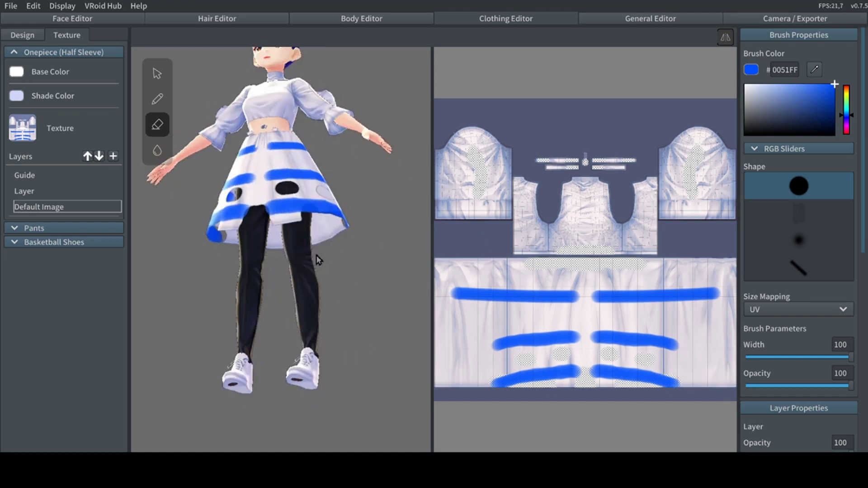
# Set the Onepiece (Half Sleeve) Base Color to pale yellow and its Shade Color to a darker muted yellow
pyautogui.click(20, 72)
pyautogui.moveTo(41, 103); pyautogui.dragTo(47, 96)
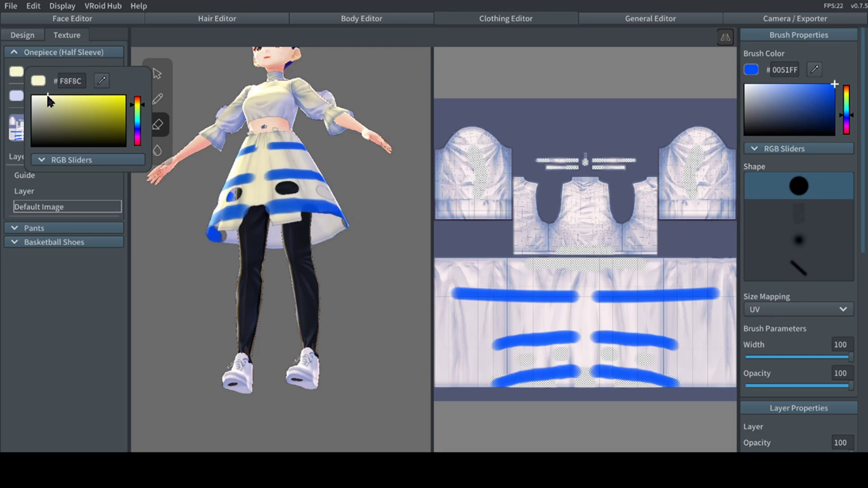
pyautogui.click(18, 96)
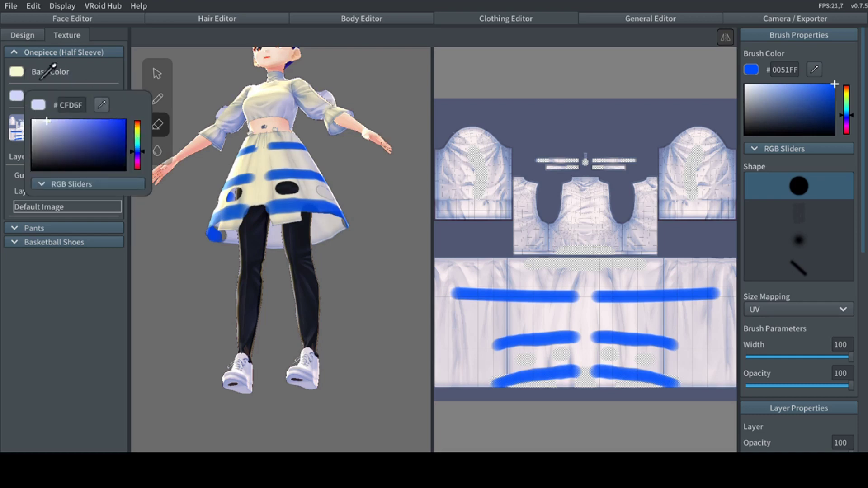
pyautogui.click(17, 73)
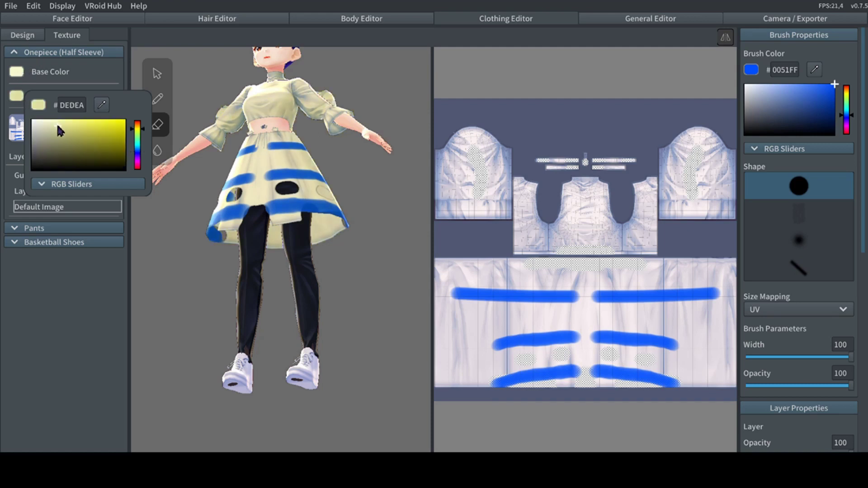
pyautogui.moveTo(224, 250); pyautogui.dragTo(348, 227, button='right')
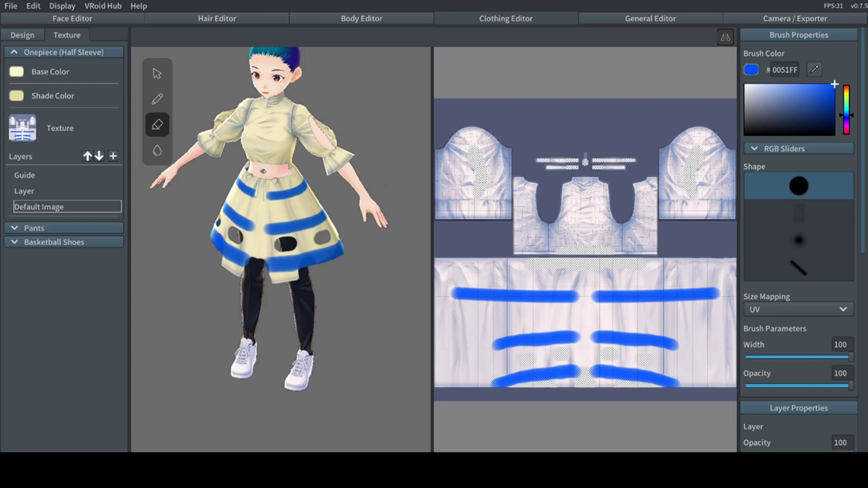
# Paint most of both legs on the Pants texture's Layer in a pale bluish white, at brush width 100
pyautogui.click(34, 228)
pyautogui.click(17, 247)
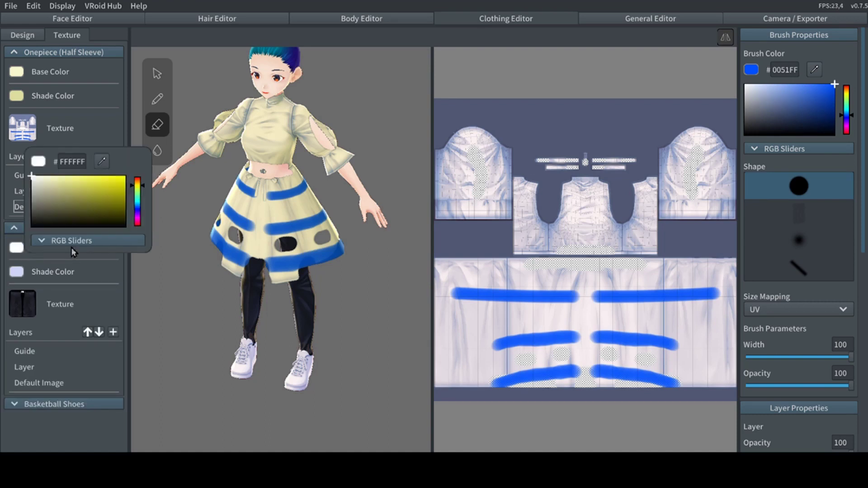
pyautogui.click(17, 275)
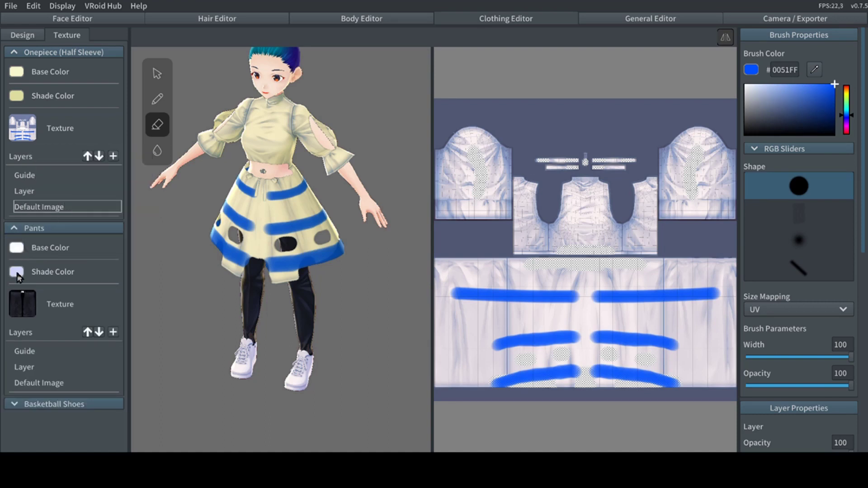
pyautogui.click(42, 366)
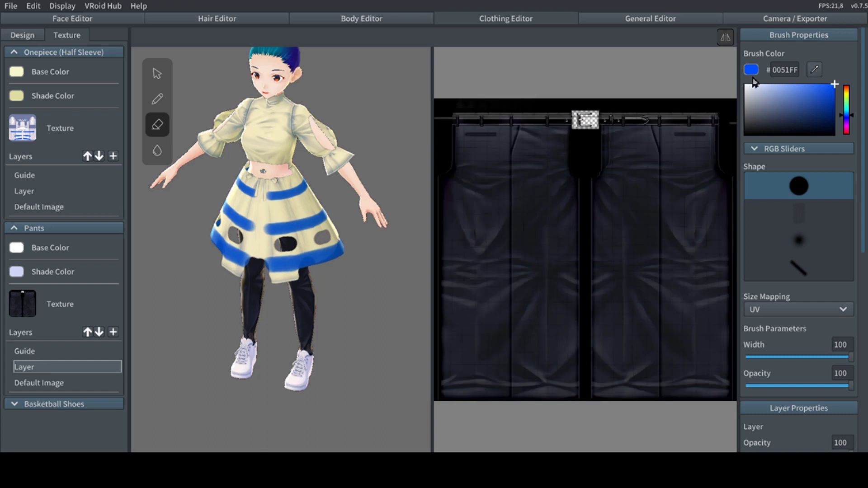
pyautogui.click(751, 85)
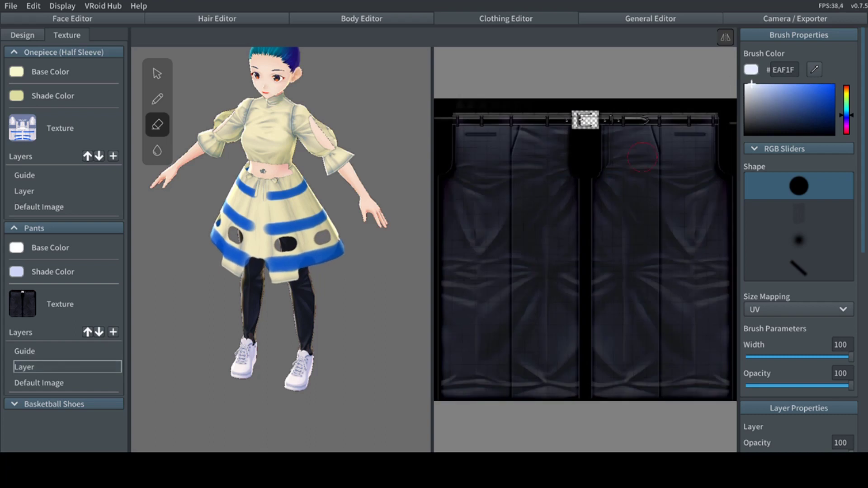
pyautogui.click(157, 98)
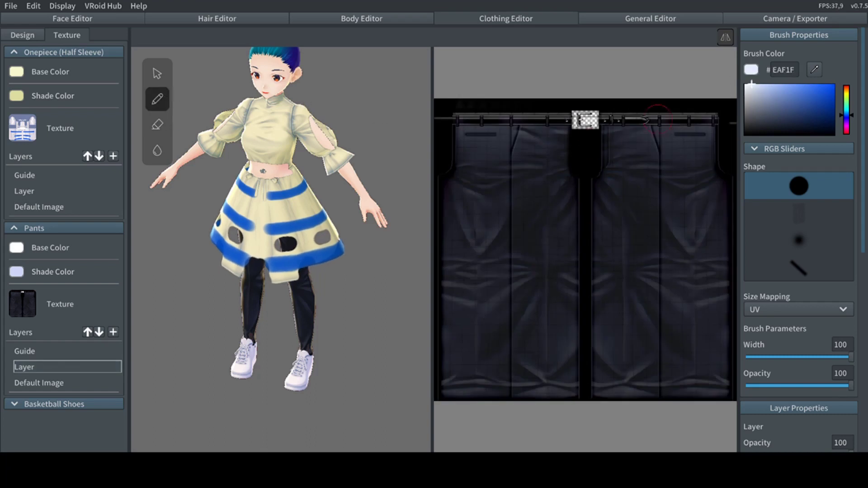
pyautogui.moveTo(668, 100)
pyautogui.mouseDown()
pyautogui.moveTo(678, 384)
pyautogui.moveTo(605, 382)
pyautogui.moveTo(608, 309)
pyautogui.mouseUp()
pyautogui.moveTo(610, 262)
pyautogui.mouseDown()
pyautogui.moveTo(624, 87)
pyautogui.moveTo(656, 408)
pyautogui.moveTo(675, 360)
pyautogui.moveTo(649, 243)
pyautogui.moveTo(643, 62)
pyautogui.moveTo(664, 404)
pyautogui.moveTo(640, 382)
pyautogui.moveTo(633, 360)
pyautogui.moveTo(628, 268)
pyautogui.moveTo(606, 328)
pyautogui.moveTo(607, 428)
pyautogui.moveTo(572, 424)
pyautogui.moveTo(643, 395)
pyautogui.moveTo(719, 381)
pyautogui.moveTo(645, 331)
pyautogui.moveTo(578, 356)
pyautogui.moveTo(517, 355)
pyautogui.moveTo(692, 284)
pyautogui.moveTo(660, 149)
pyautogui.moveTo(691, 140)
pyautogui.mouseUp()
pyautogui.moveTo(284, 263); pyautogui.dragTo(137, 247, button='right')
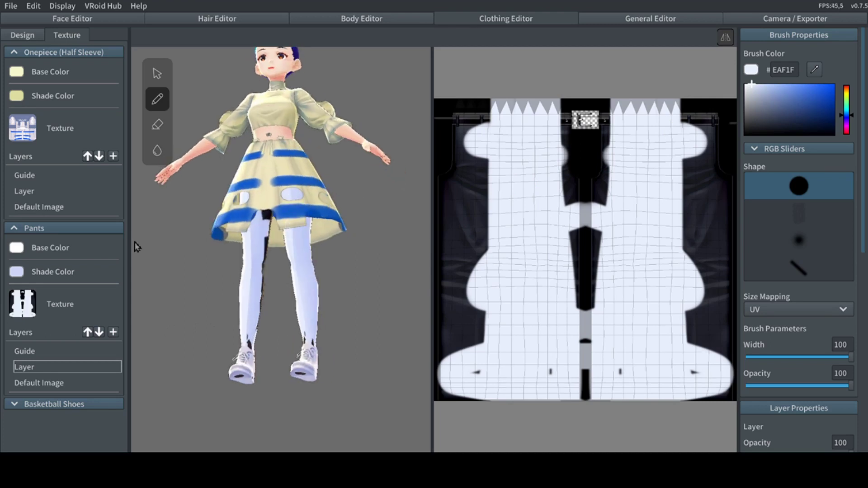
# On the Pants' Default Image layer, erase the dark fabric at the lower outer edges and along the lower centre strip
pyautogui.click(59, 384)
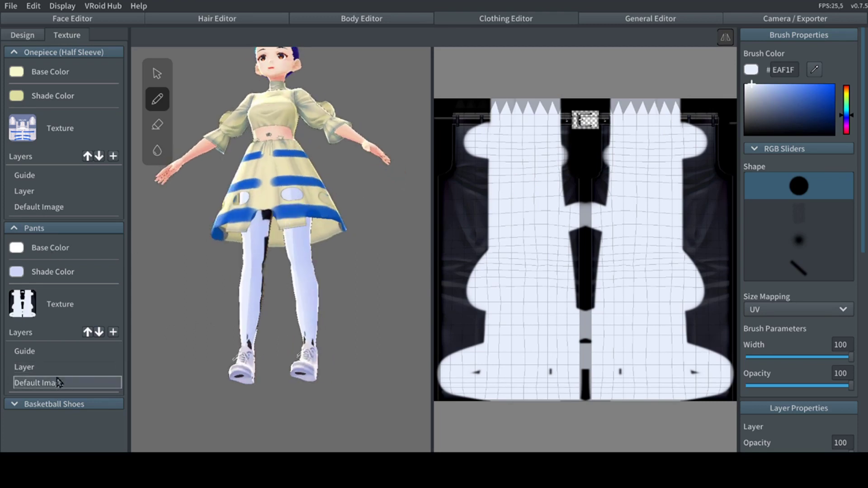
pyautogui.click(157, 123)
pyautogui.click(458, 322)
pyautogui.moveTo(470, 319)
pyautogui.mouseDown()
pyautogui.moveTo(448, 318)
pyautogui.moveTo(445, 291)
pyautogui.moveTo(436, 296)
pyautogui.mouseUp()
pyautogui.click(579, 296)
pyautogui.click(588, 271)
pyautogui.moveTo(461, 339)
pyautogui.mouseDown()
pyautogui.moveTo(456, 348)
pyautogui.moveTo(469, 366)
pyautogui.mouseUp()
pyautogui.click(585, 390)
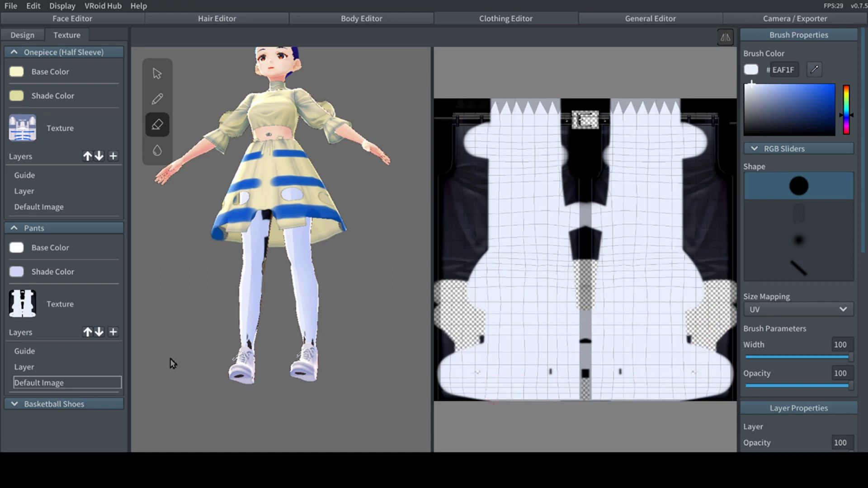
# On the Pants' Layer, erase the pale paint from the knees down to the hems
pyautogui.click(49, 366)
pyautogui.moveTo(441, 359)
pyautogui.mouseDown()
pyautogui.moveTo(701, 358)
pyautogui.moveTo(718, 389)
pyautogui.moveTo(461, 411)
pyautogui.moveTo(576, 384)
pyautogui.moveTo(716, 379)
pyautogui.mouseUp()
pyautogui.moveTo(483, 337)
pyautogui.mouseDown()
pyautogui.moveTo(708, 332)
pyautogui.moveTo(389, 330)
pyautogui.moveTo(651, 301)
pyautogui.mouseUp()
pyautogui.moveTo(280, 338); pyautogui.dragTo(252, 341, button='right')
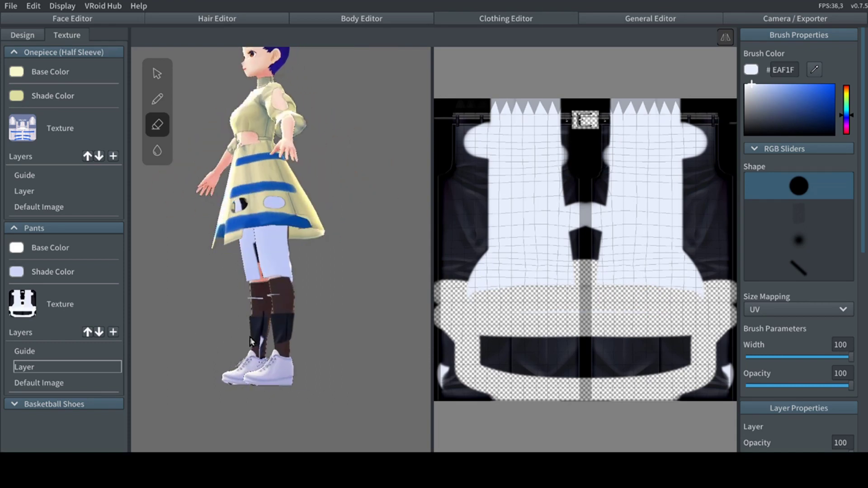
# Erase the remaining dark fabric around the lower legs on the Pants' Default Image layer
pyautogui.click(74, 384)
pyautogui.moveTo(467, 346)
pyautogui.mouseDown()
pyautogui.moveTo(575, 349)
pyautogui.moveTo(647, 380)
pyautogui.moveTo(533, 374)
pyautogui.moveTo(570, 342)
pyautogui.moveTo(429, 381)
pyautogui.mouseUp()
pyautogui.moveTo(207, 357); pyautogui.dragTo(171, 374, button='right')
# Set the Base Color of the Basketball Shoes to yellow FFFF00
pyautogui.click(68, 403)
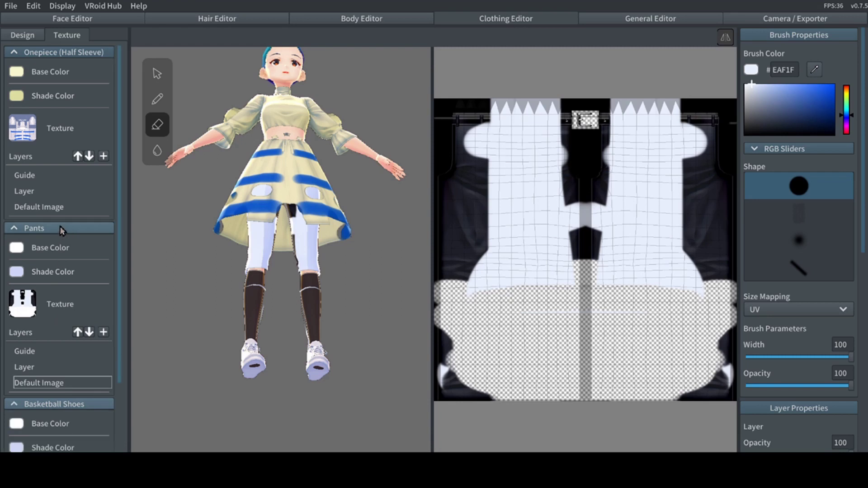
pyautogui.click(64, 227)
pyautogui.click(66, 53)
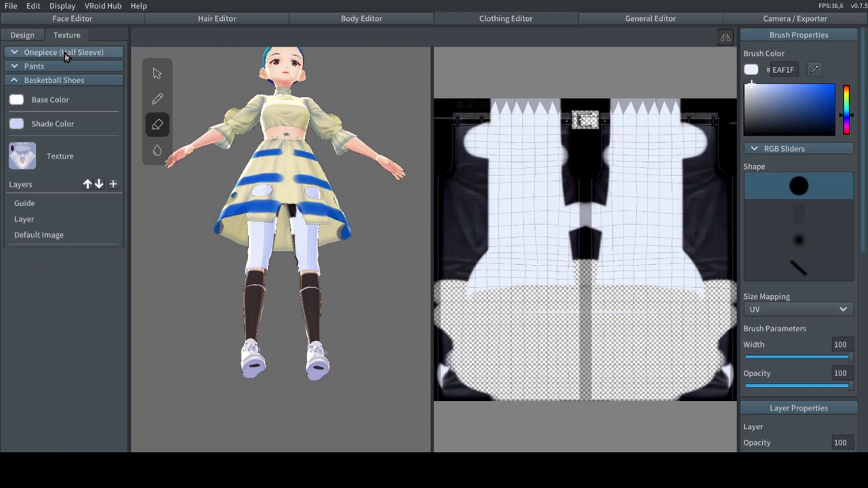
pyautogui.click(38, 218)
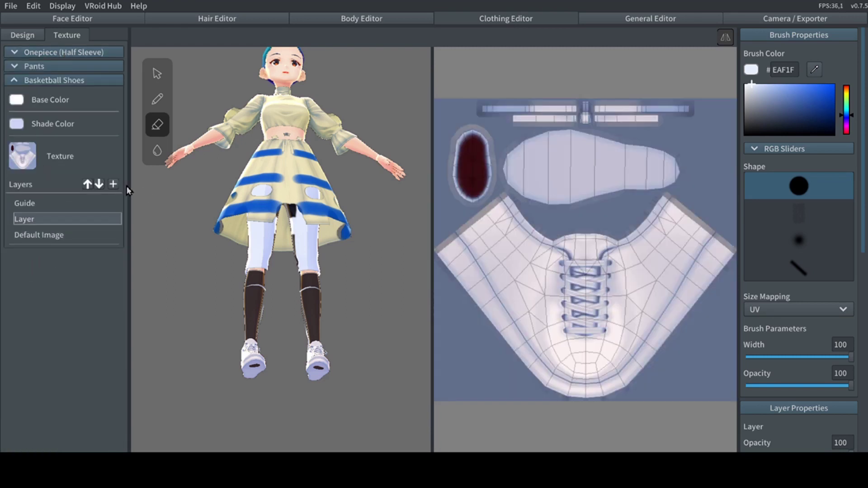
pyautogui.click(17, 102)
pyautogui.moveTo(117, 132); pyautogui.dragTo(126, 122)
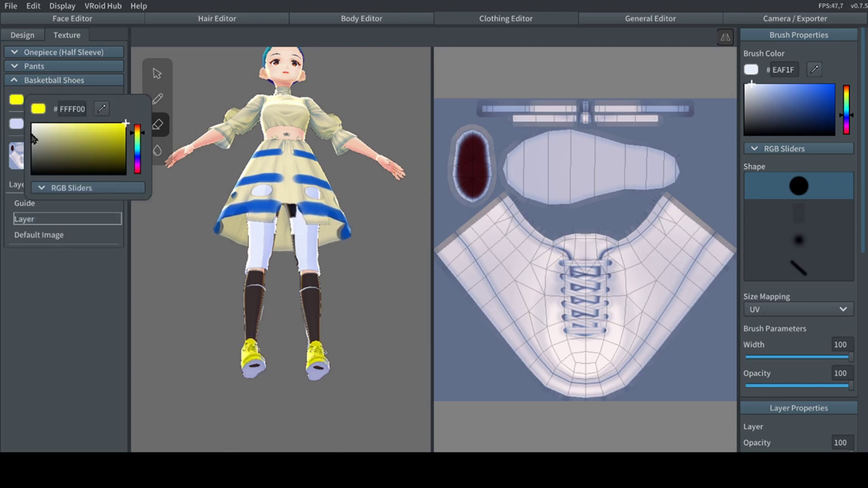
pyautogui.click(9, 130)
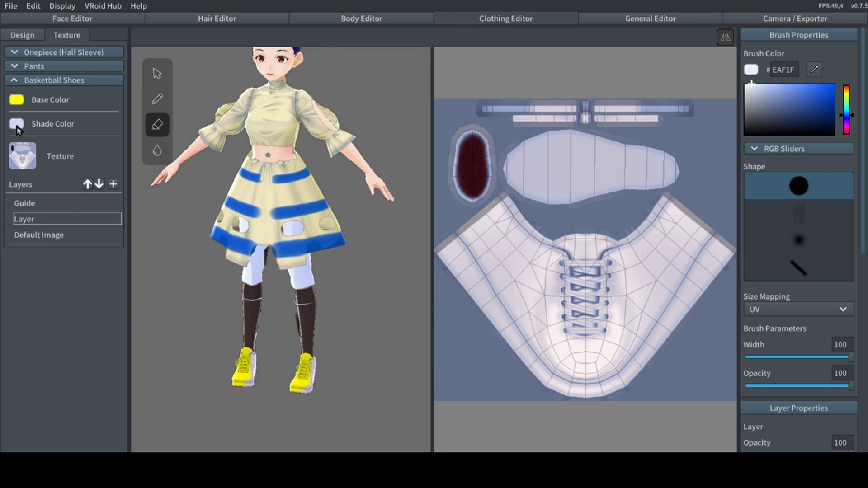
# Set the Shade Color of the Basketball Shoes to brown 9A6913
pyautogui.click(17, 125)
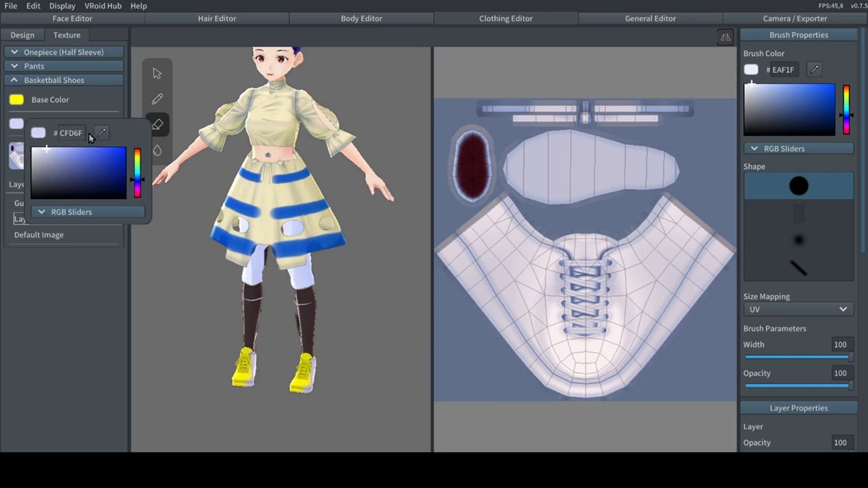
pyautogui.click(16, 100)
pyautogui.click(111, 167)
pyautogui.click(136, 155)
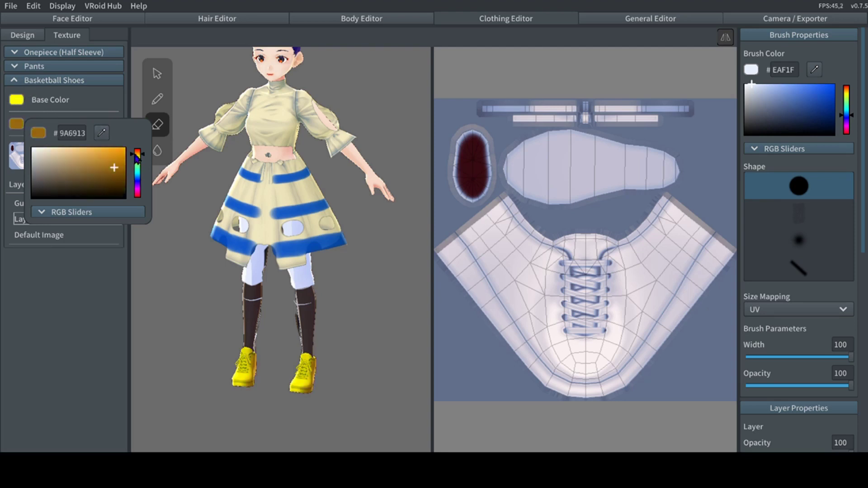
pyautogui.click(64, 289)
# Examine the whole recoloured outfit on the model from several angles
pyautogui.moveTo(188, 283)
pyautogui.mouseDown(button='right')
pyautogui.moveTo(310, 294)
pyautogui.moveTo(187, 287)
pyautogui.mouseUp(button='right')
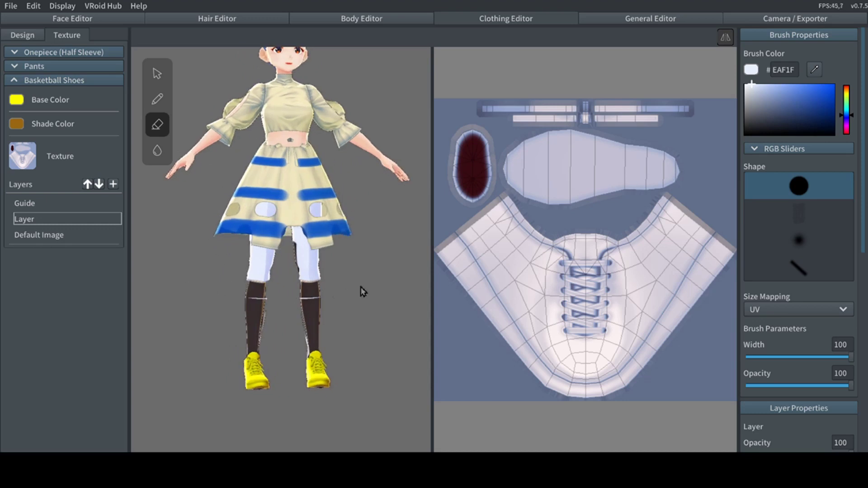
pyautogui.scroll(-3, 375, 126)
pyautogui.moveTo(326, 110); pyautogui.dragTo(250, 130, button='right')
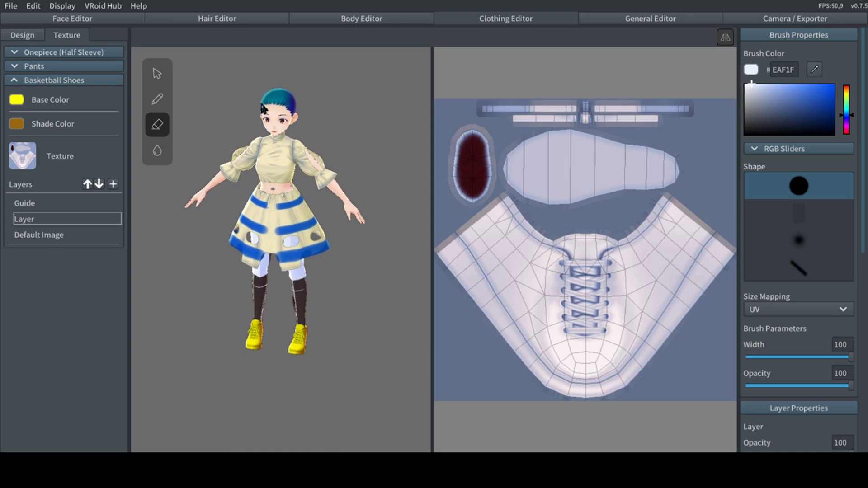
pyautogui.scroll(1, 262, 108)
pyautogui.moveTo(271, 133); pyautogui.dragTo(270, 164, button='middle')
pyautogui.moveTo(269, 164); pyautogui.dragTo(174, 159, button='right')
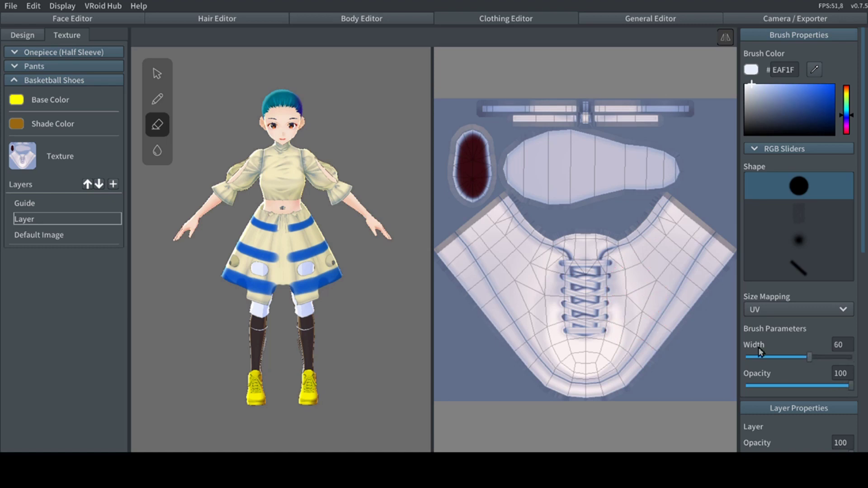
# On the Basketball Shoes' Layer, paint the toe and both sides of the upper in turquoise, at brush width 60
pyautogui.moveTo(384, 226); pyautogui.dragTo(325, 226, button='right')
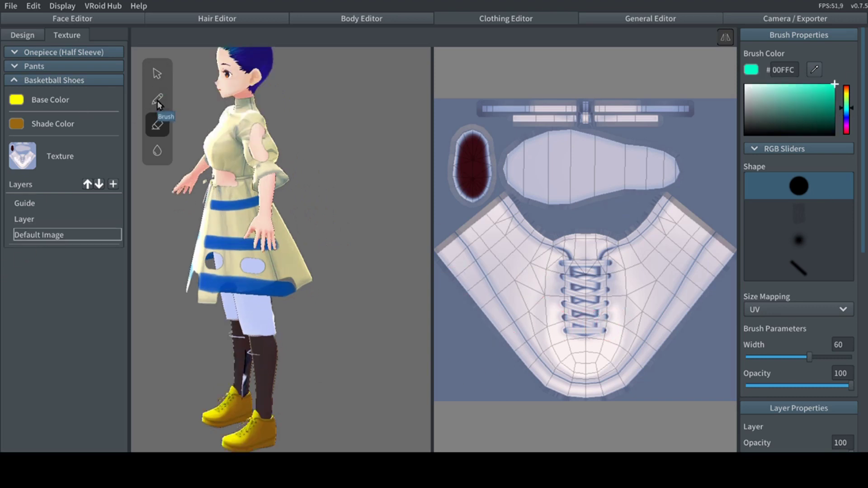
pyautogui.click(157, 101)
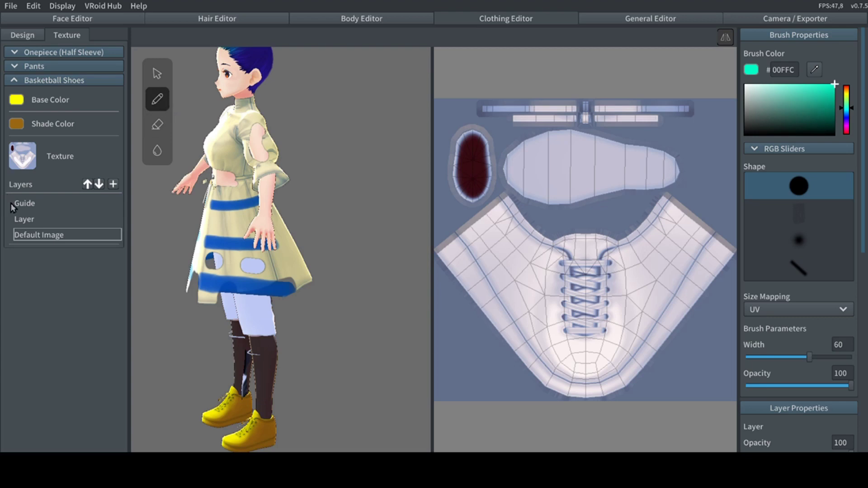
pyautogui.click(27, 218)
pyautogui.click(548, 339)
pyautogui.moveTo(614, 349)
pyautogui.mouseDown()
pyautogui.moveTo(657, 304)
pyautogui.moveTo(663, 277)
pyautogui.moveTo(645, 283)
pyautogui.moveTo(572, 357)
pyautogui.moveTo(618, 377)
pyautogui.moveTo(619, 367)
pyautogui.moveTo(548, 349)
pyautogui.moveTo(469, 241)
pyautogui.moveTo(496, 238)
pyautogui.moveTo(577, 355)
pyautogui.mouseUp()
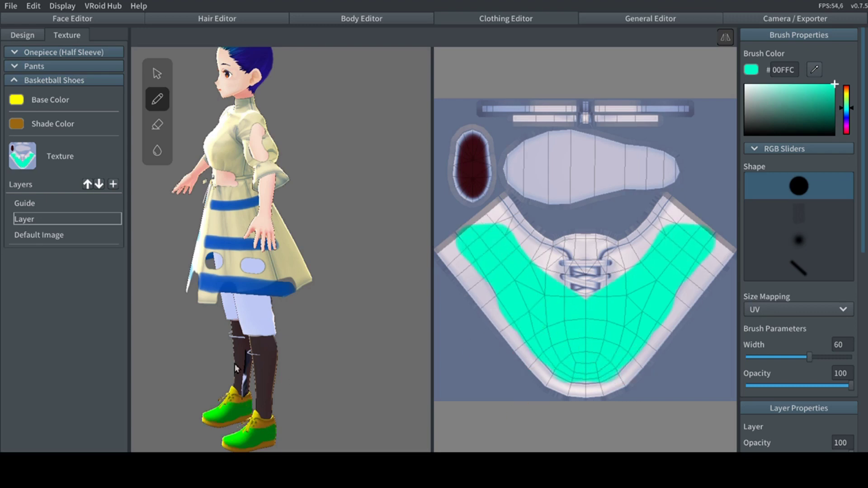
pyautogui.scroll(-2, 234, 364)
pyautogui.moveTo(223, 373); pyautogui.dragTo(325, 251, button='right')
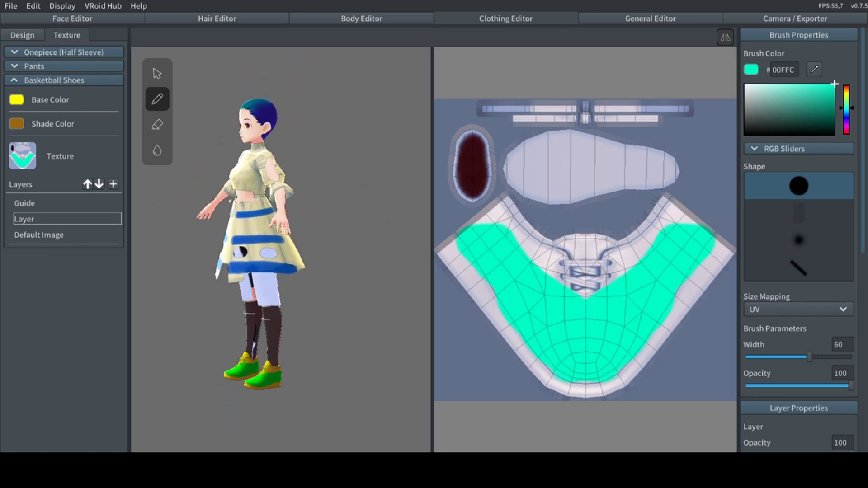